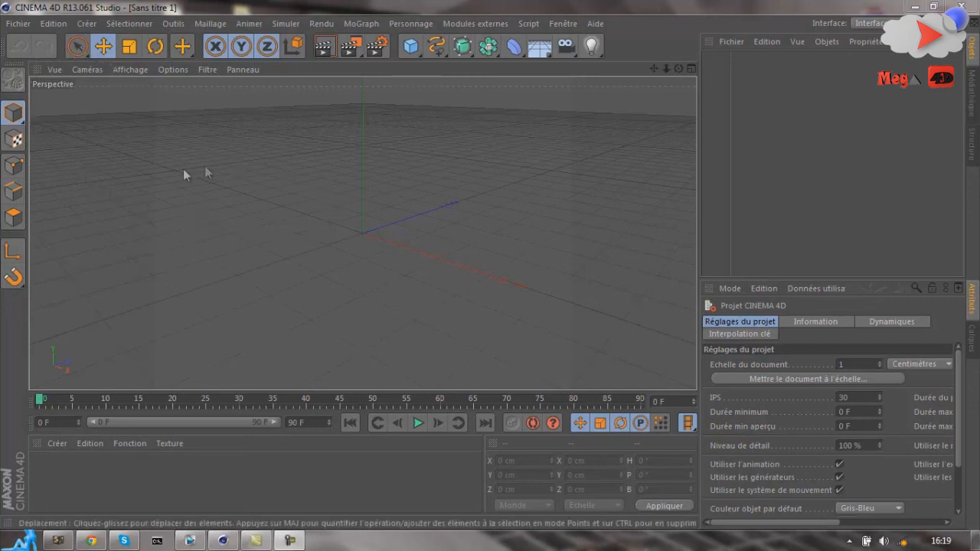
- Scrub the animation timeline forward to about frame 85 and return it to frame 0
{"action": "left_click_drag", "start_coordinate": [39, 404], "coordinate": [15, 404]}
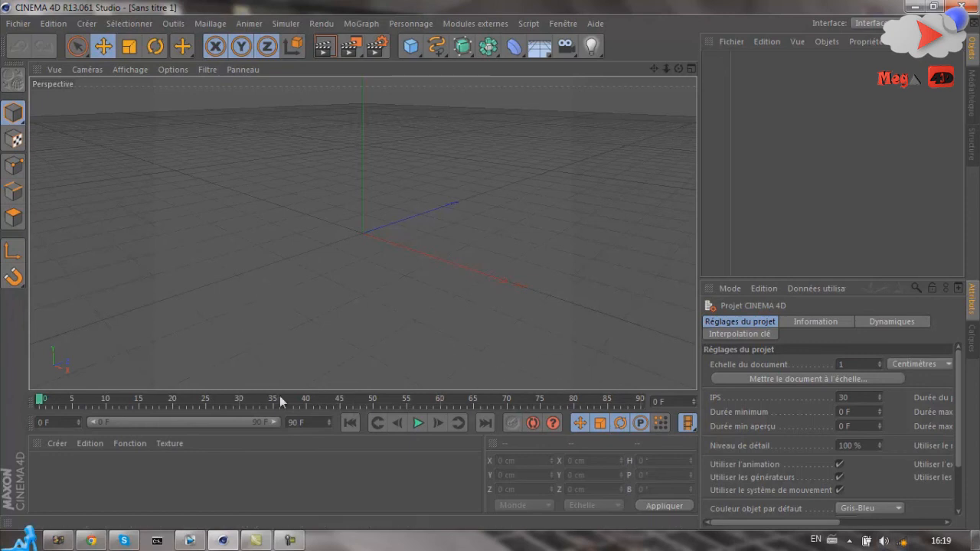
{"action": "left_click", "coordinate": [312, 420]}
{"action": "left_click_drag", "start_coordinate": [43, 401], "coordinate": [607, 399]}
{"action": "left_click_drag", "start_coordinate": [535, 404], "coordinate": [25, 409]}
{"action": "mouse_move", "coordinate": [42, 404]}
{"action": "left_mouse_down"}
{"action": "mouse_move", "coordinate": [241, 409]}
{"action": "mouse_move", "coordinate": [40, 404]}
{"action": "left_mouse_up"}
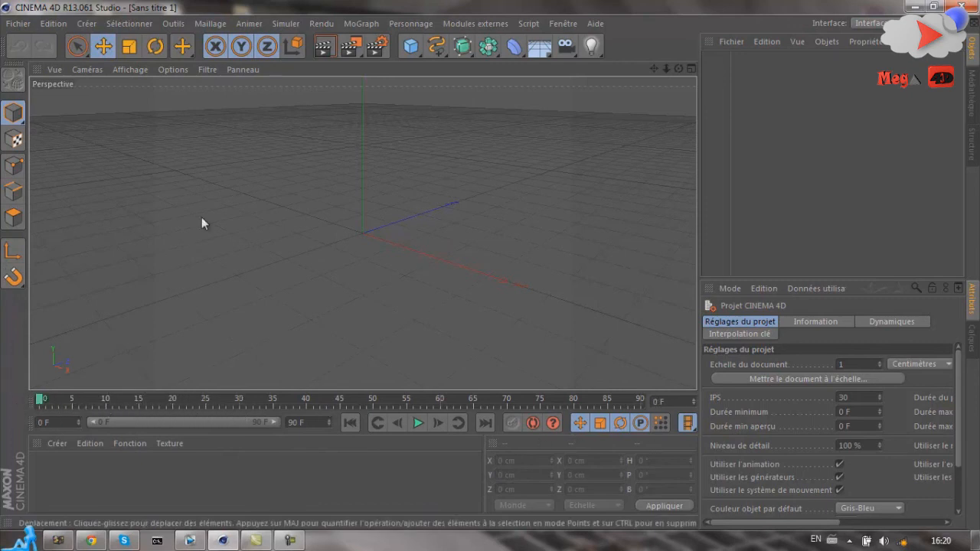
- Create a new material, open it for editing, and add a cube primitive to the scene
{"action": "double_click", "coordinate": [211, 488]}
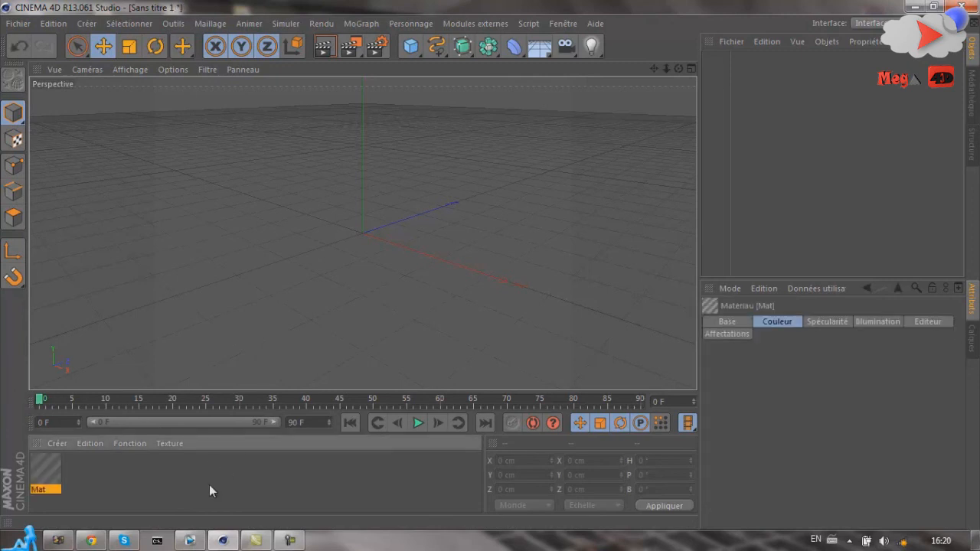
{"action": "double_click", "coordinate": [46, 468]}
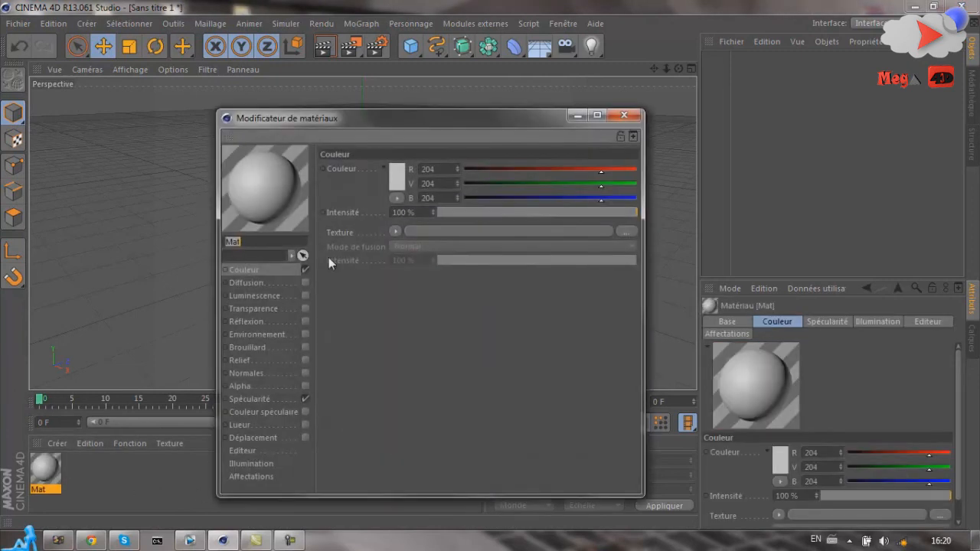
{"action": "left_click_drag", "start_coordinate": [547, 120], "coordinate": [875, 139]}
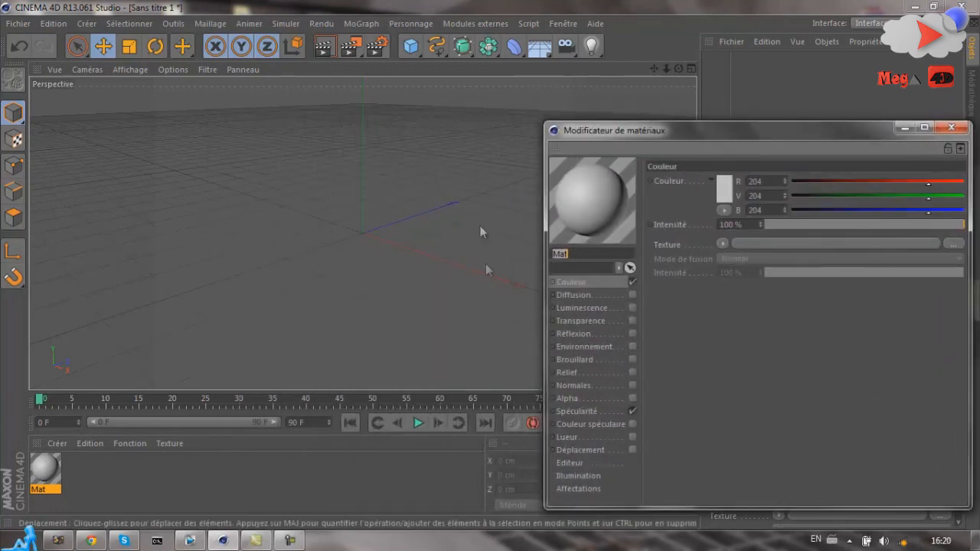
{"action": "left_click", "coordinate": [412, 47]}
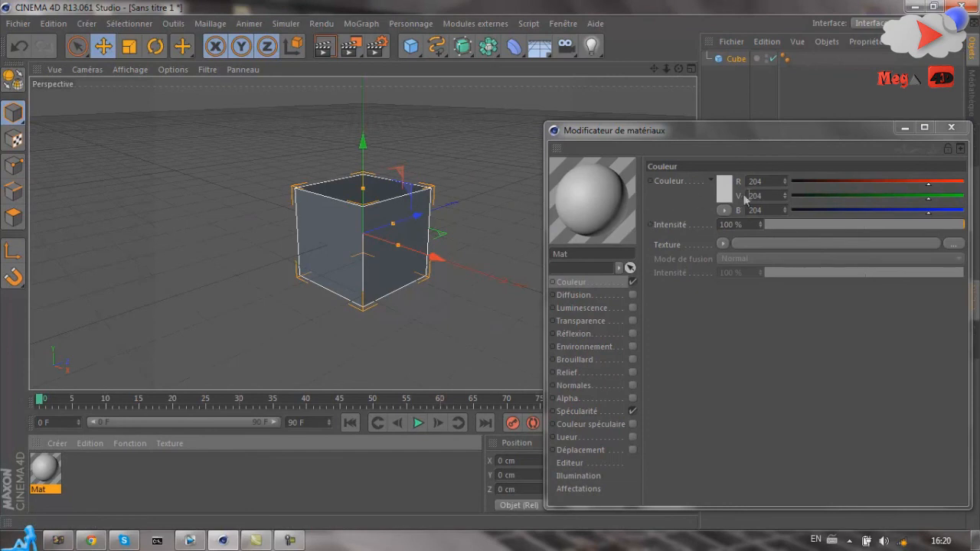
- Set the material's colour to pure red (R 255, G 0, B 0)
{"action": "left_click", "coordinate": [724, 191]}
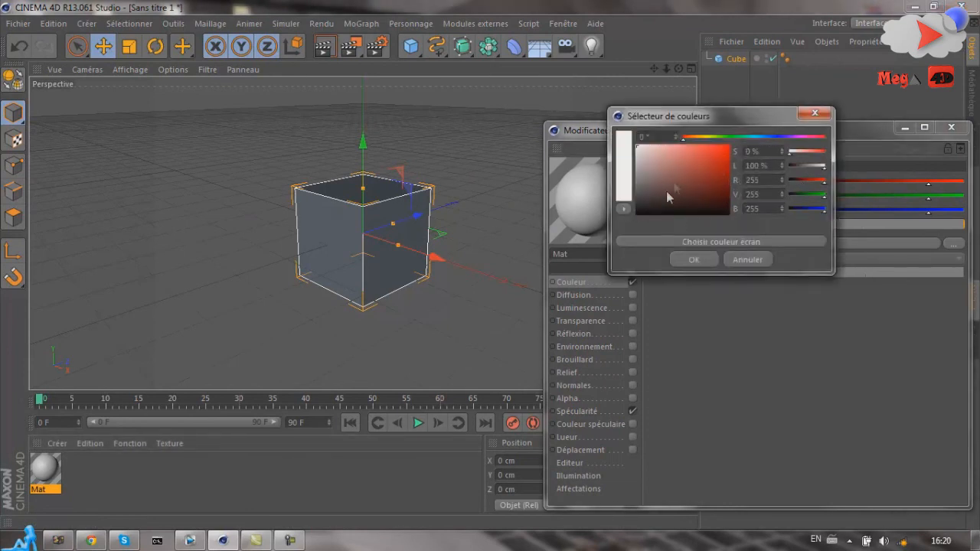
{"action": "left_click", "coordinate": [728, 146]}
{"action": "left_click", "coordinate": [706, 260]}
{"action": "left_click", "coordinate": [951, 127]}
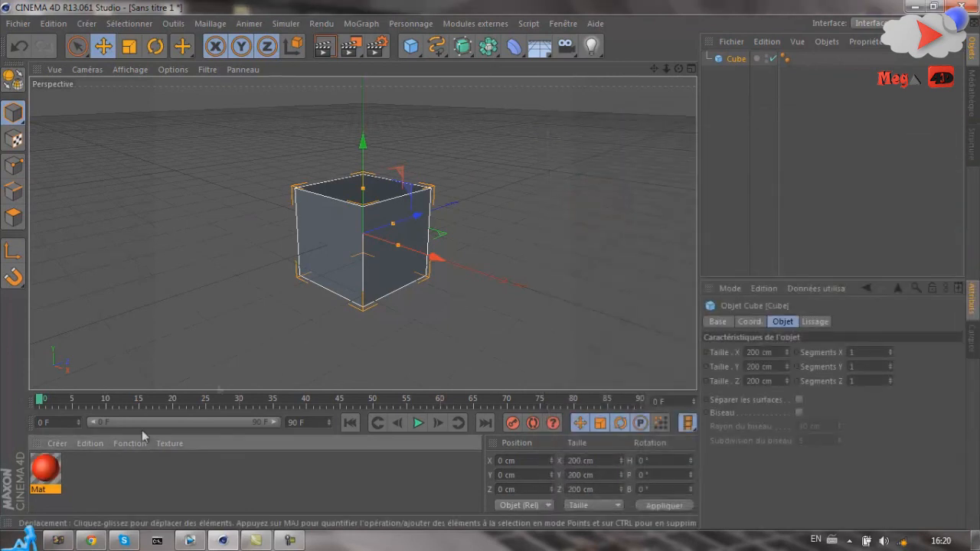
- Apply the red material to the cube and render the active view
{"action": "left_click_drag", "start_coordinate": [343, 268], "coordinate": [344, 269]}
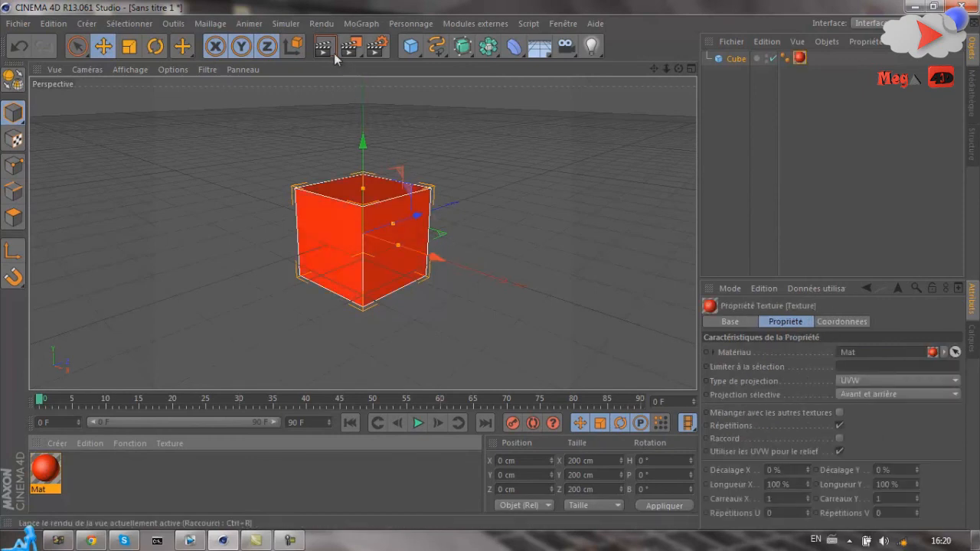
{"action": "left_click", "coordinate": [331, 49]}
{"action": "left_click", "coordinate": [452, 306]}
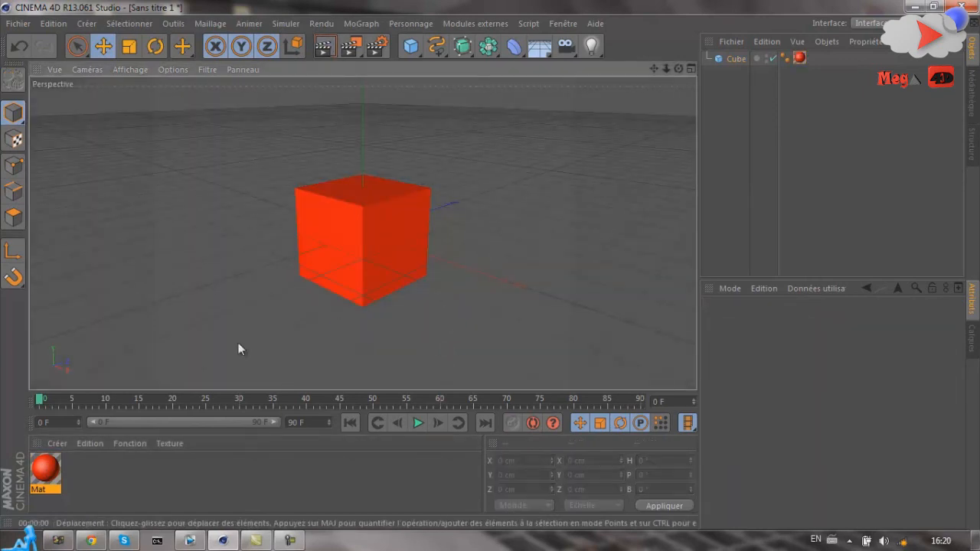
- Delete the red material and the cube from the scene
{"action": "double_click", "coordinate": [46, 468]}
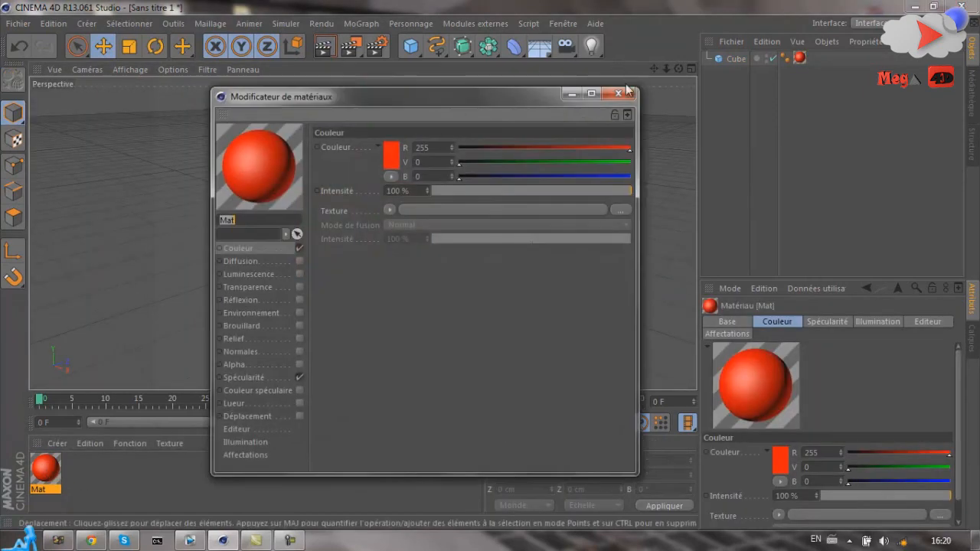
{"action": "left_click", "coordinate": [618, 93]}
{"action": "right_click", "coordinate": [46, 469]}
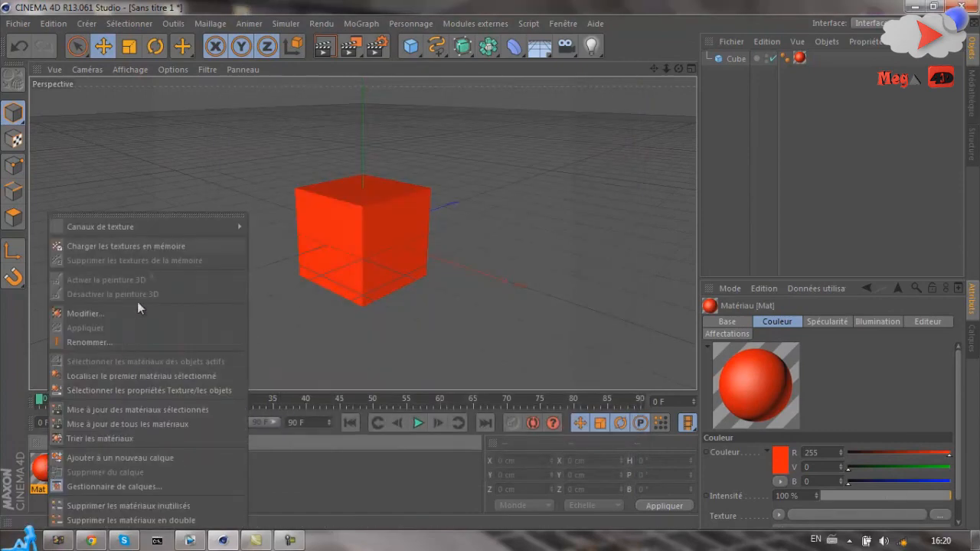
{"action": "key", "text": "Escape"}
{"action": "key", "text": "Delete"}
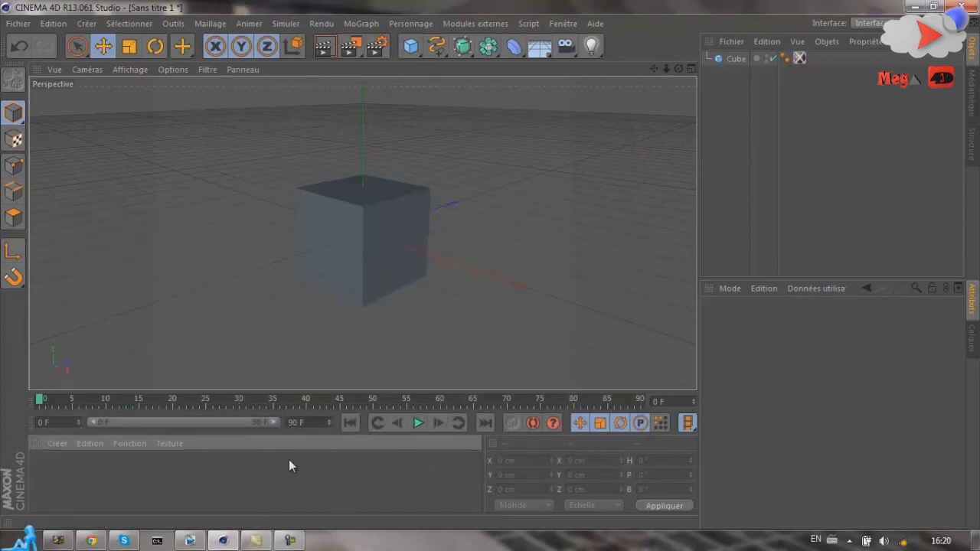
{"action": "left_click", "coordinate": [381, 219]}
{"action": "key", "text": "Delete"}
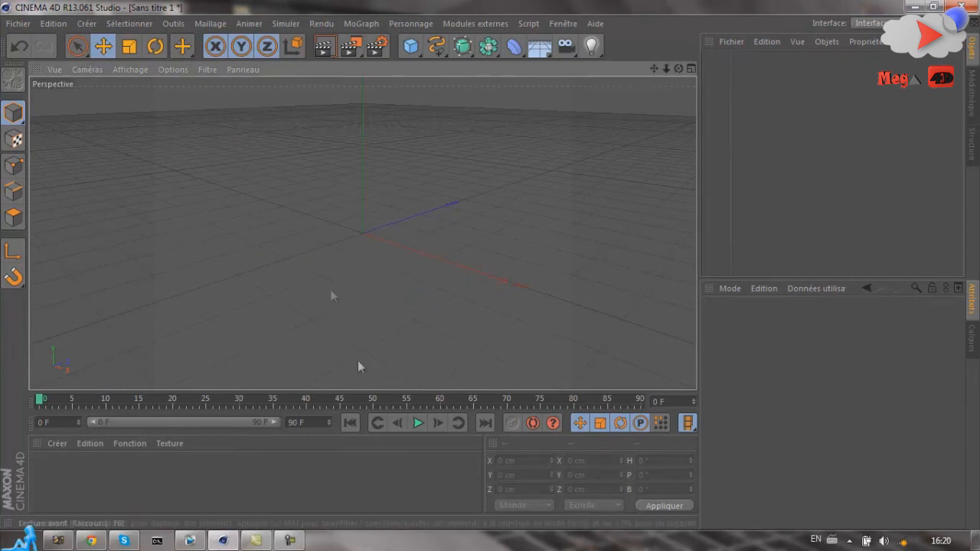
- Add a cube and move it along its axes to about X 286, Y 109, Z -86 cm
{"action": "left_click", "coordinate": [410, 47]}
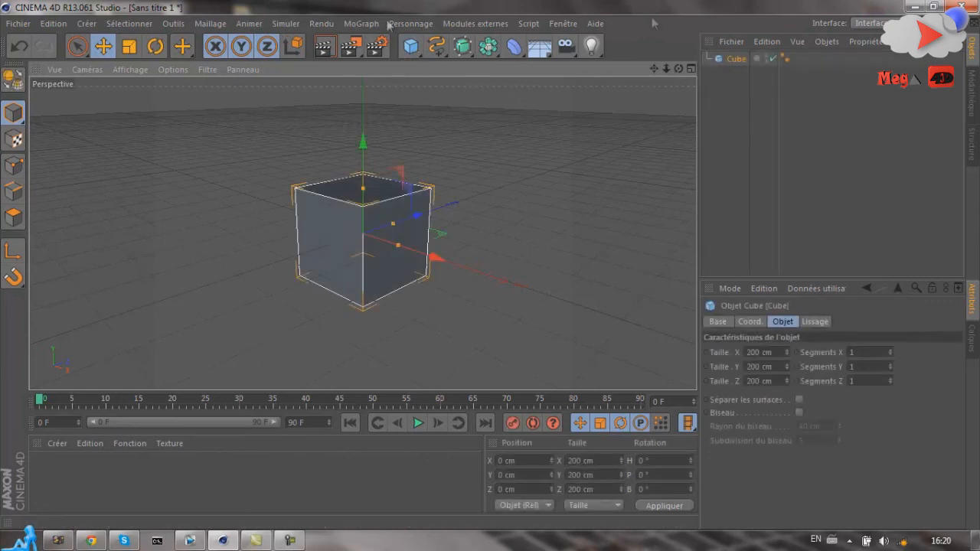
{"action": "left_click_drag", "start_coordinate": [437, 257], "coordinate": [578, 329]}
{"action": "left_click_drag", "start_coordinate": [498, 209], "coordinate": [498, 130]}
{"action": "left_click_drag", "start_coordinate": [525, 196], "coordinate": [498, 207]}
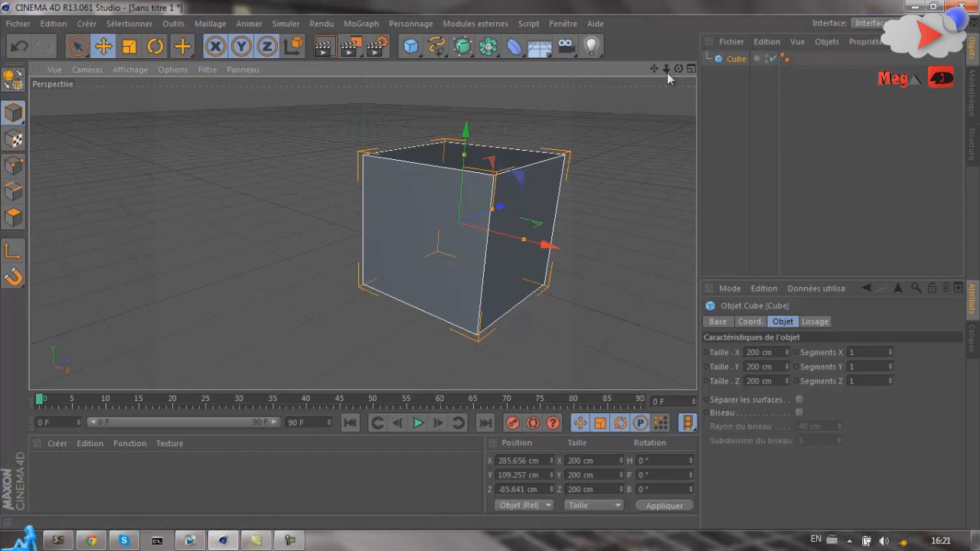
- Try to set the parametric cube's Z size to 400 cm, and undo the size change
{"action": "left_click_drag", "start_coordinate": [677, 69], "coordinate": [587, 179]}
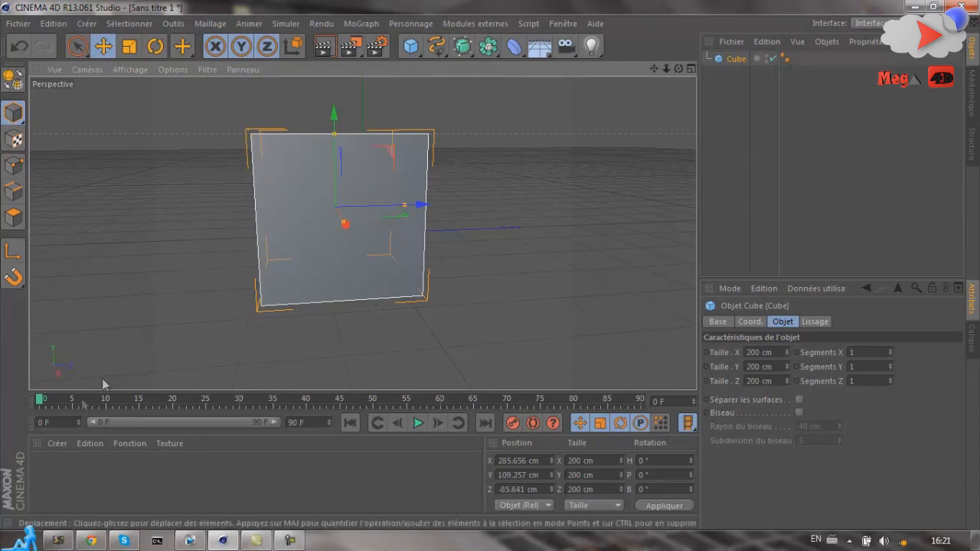
{"action": "left_click_drag", "start_coordinate": [677, 69], "coordinate": [490, 272]}
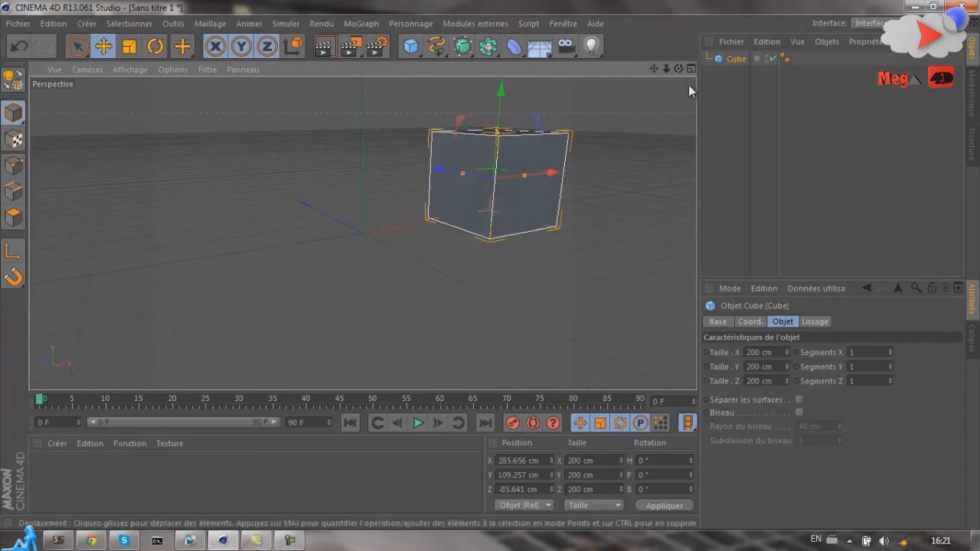
{"action": "left_click_drag", "start_coordinate": [678, 69], "coordinate": [490, 265]}
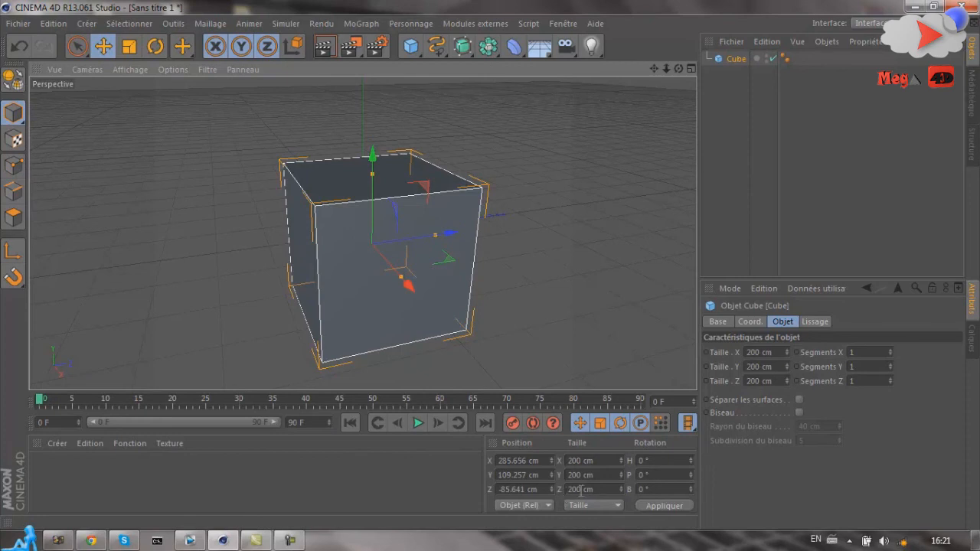
{"action": "left_click_drag", "start_coordinate": [599, 490], "coordinate": [514, 483]}
{"action": "type", "text": "400"}
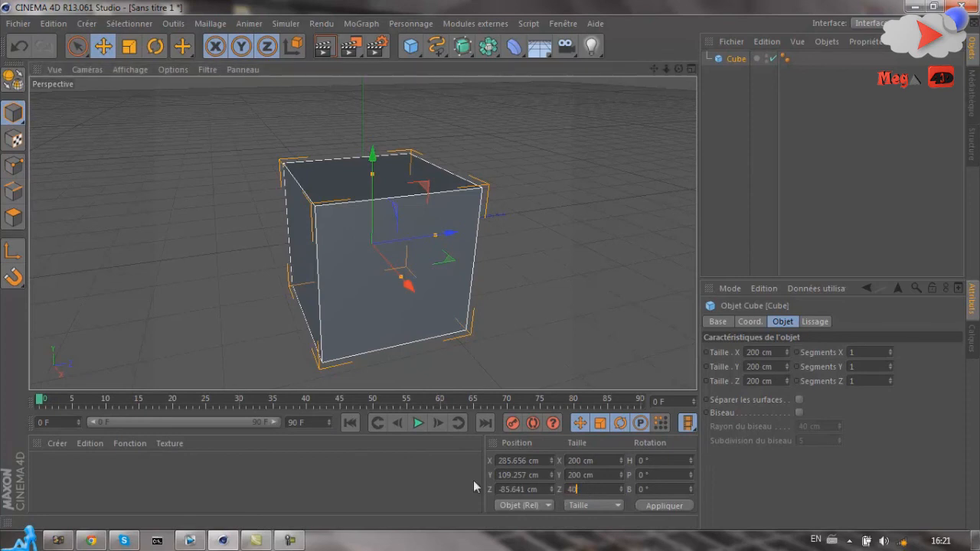
{"action": "left_click", "coordinate": [647, 505]}
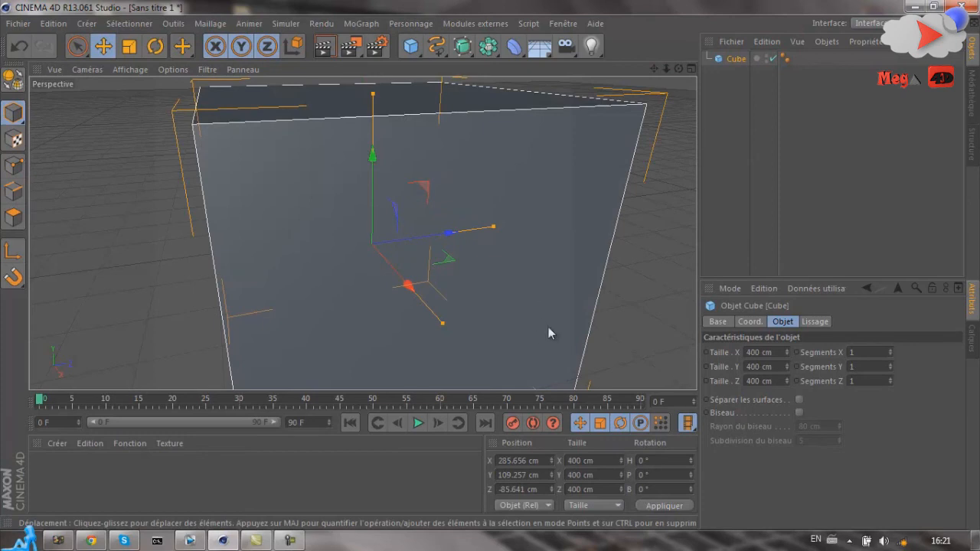
{"action": "key", "text": "ctrl+z"}
- Convert the cube to an editable polygon object and set its Z size to 400 cm
{"action": "left_click", "coordinate": [12, 82]}
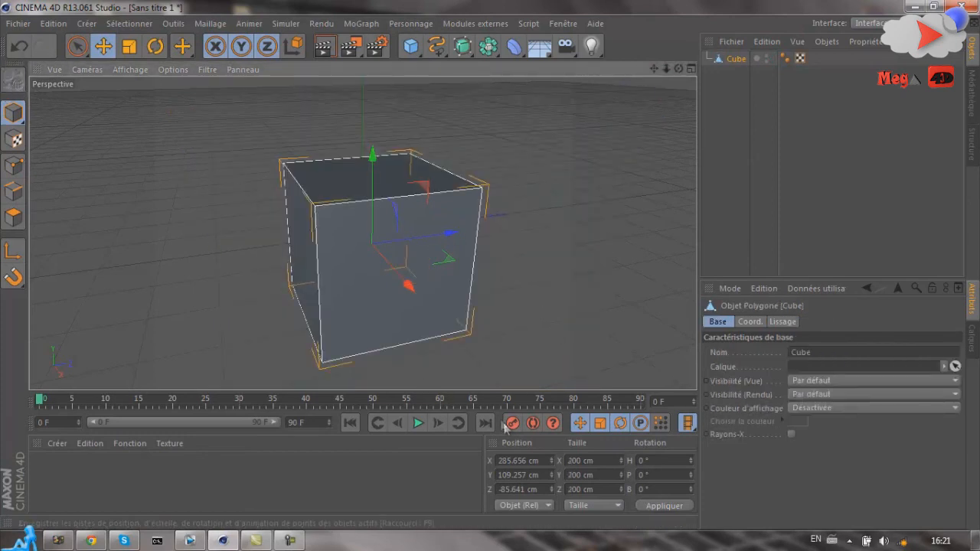
{"action": "left_click", "coordinate": [606, 489]}
{"action": "type", "text": "4"}
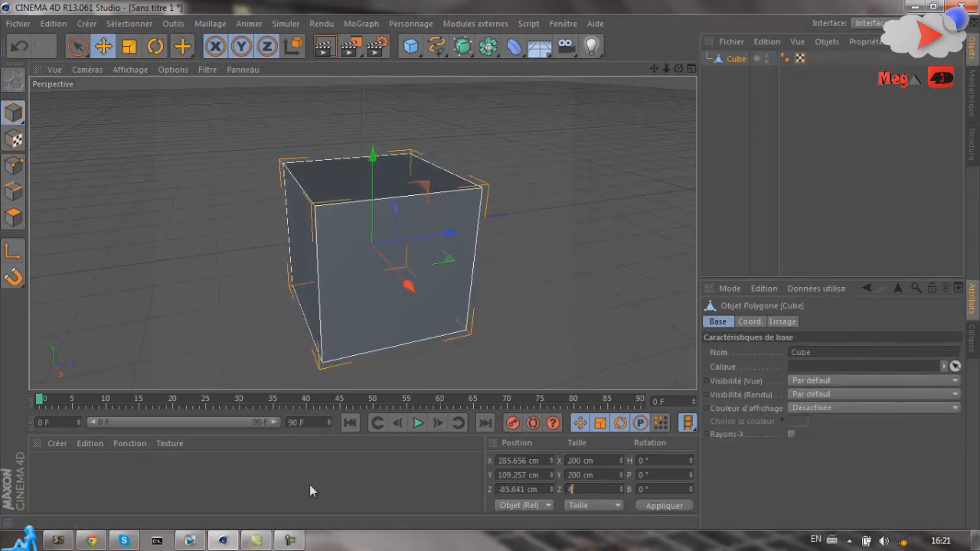
{"action": "type", "text": "00"}
{"action": "left_click", "coordinate": [664, 506]}
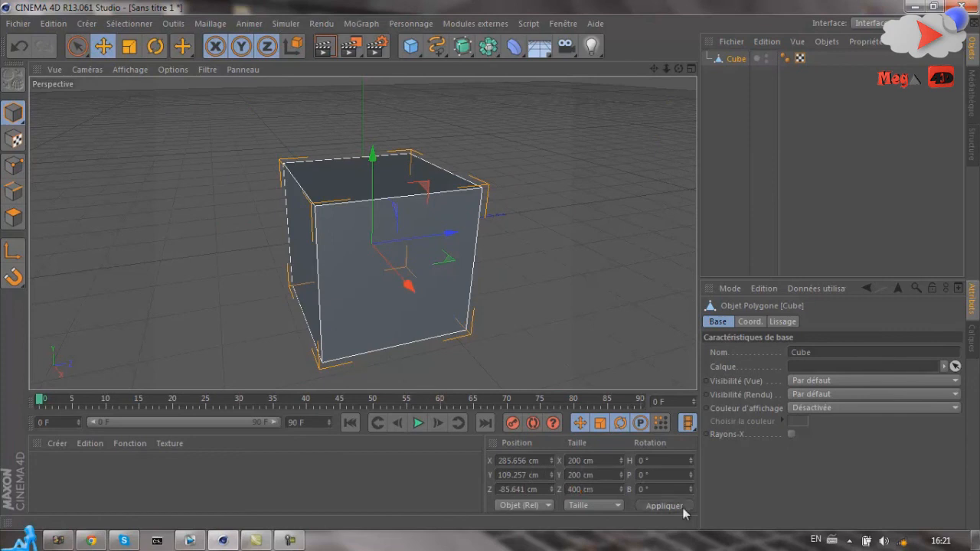
{"action": "left_click_drag", "start_coordinate": [678, 70], "coordinate": [492, 270]}
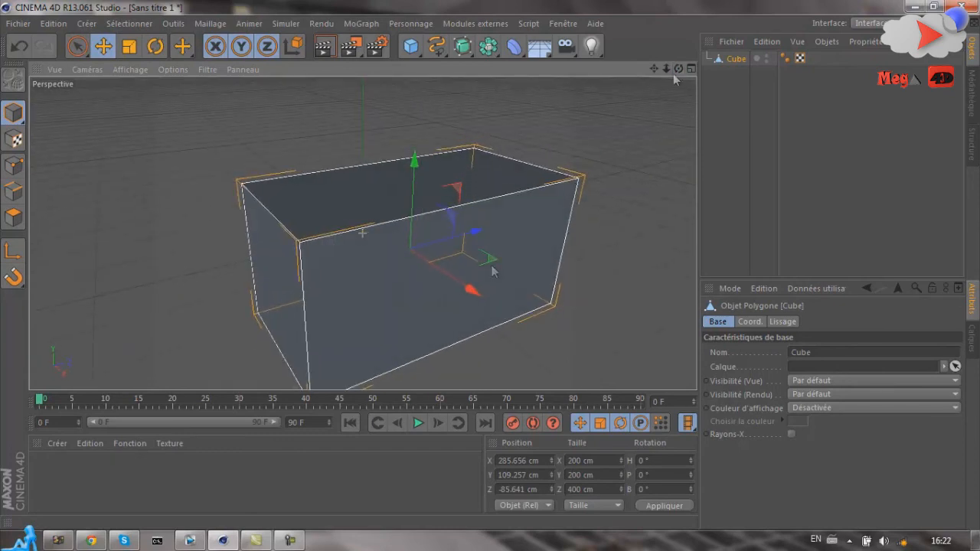
- Delete the stretched cube and undo the deletion
{"action": "left_click", "coordinate": [732, 58]}
{"action": "key", "text": "Delete"}
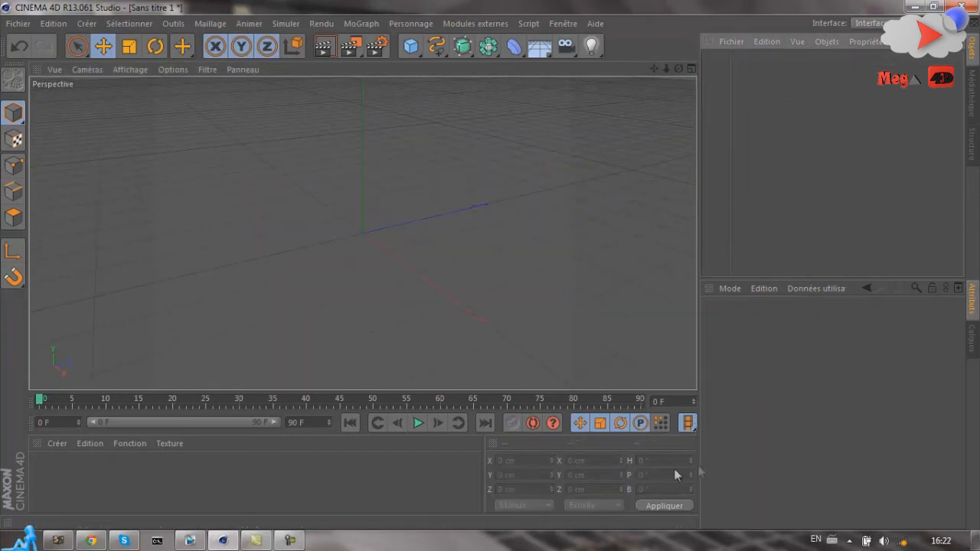
{"action": "key", "text": "ctrl+z"}
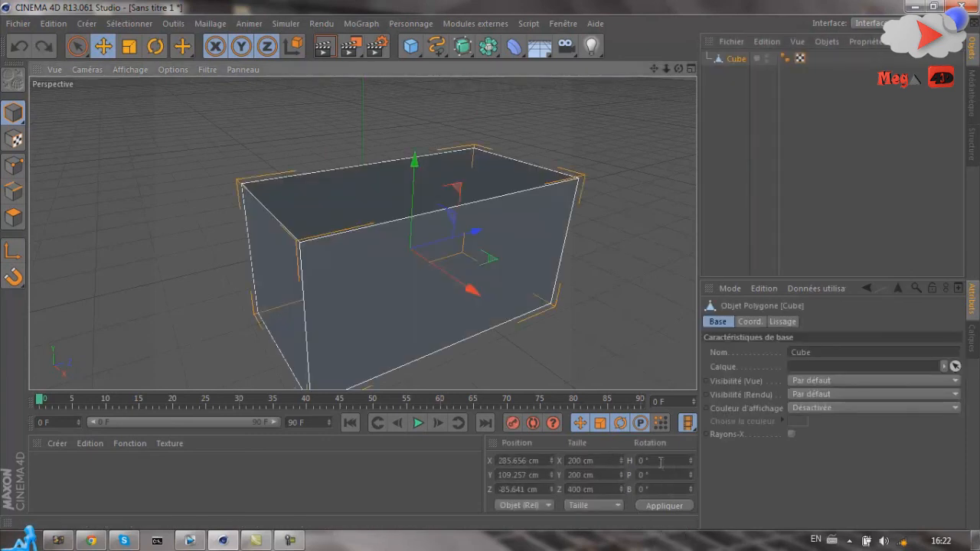
- Rotate the stretched cube to a pitch of about -40° with the Rotate tool, and reset its pitch to 0°
{"action": "left_click", "coordinate": [155, 46]}
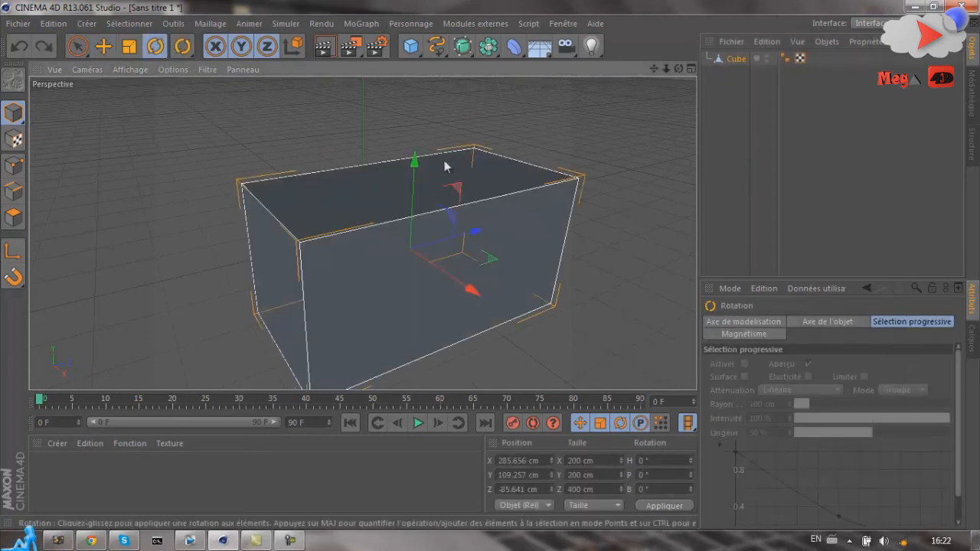
{"action": "left_click_drag", "start_coordinate": [409, 205], "coordinate": [435, 198]}
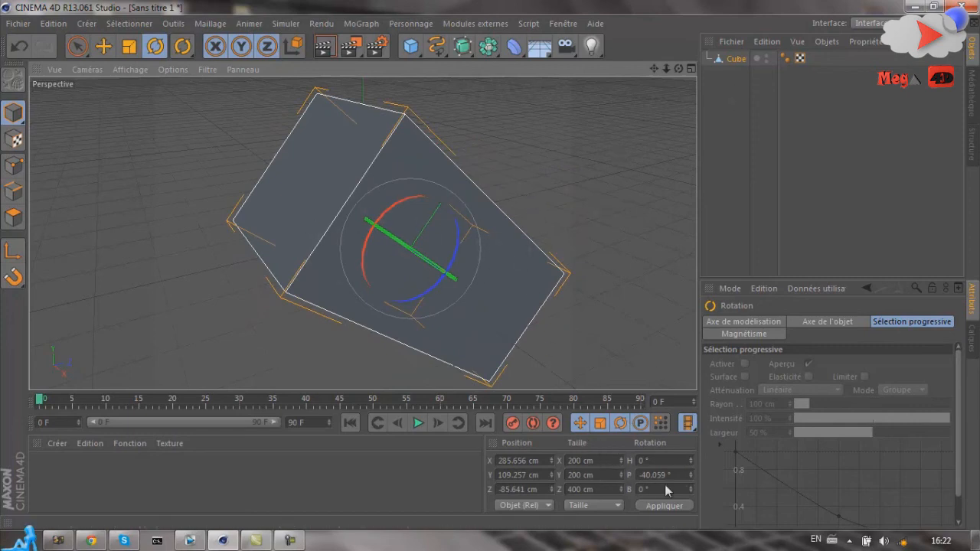
{"action": "left_click_drag", "start_coordinate": [675, 477], "coordinate": [664, 453]}
{"action": "type", "text": "0"}
{"action": "key", "text": "Return"}
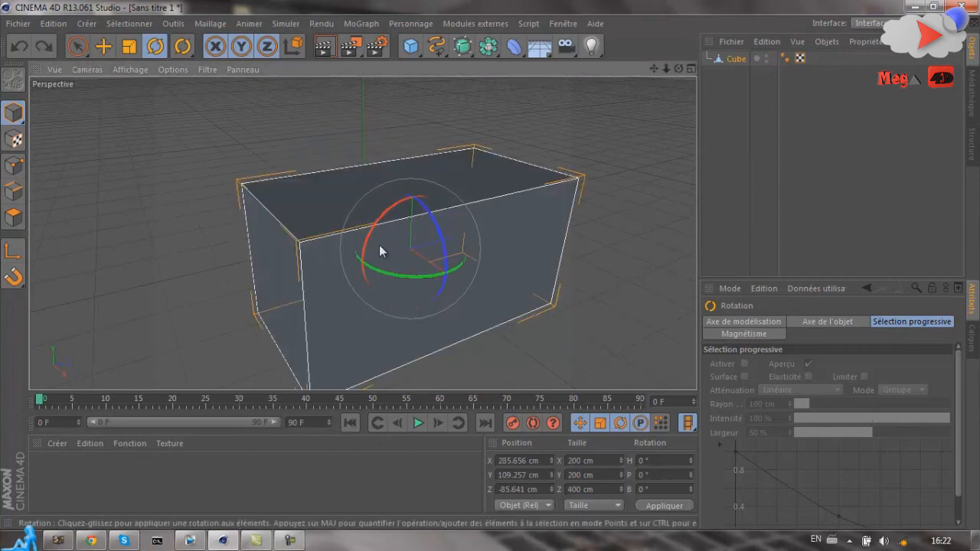
- Delete the stretched cube, and add a new default cube with the Move tool active
{"action": "key", "text": "Delete"}
{"action": "left_click_drag", "start_coordinate": [679, 69], "coordinate": [489, 265]}
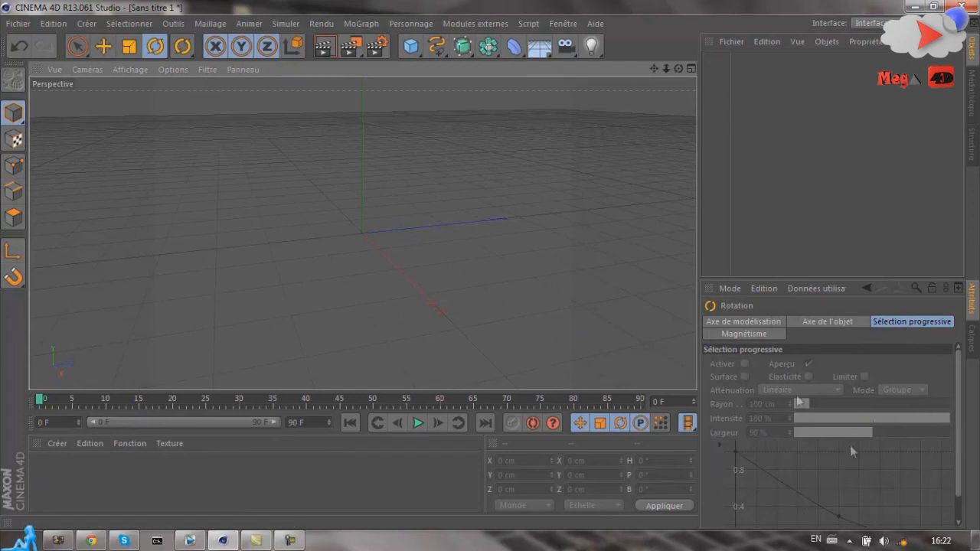
{"action": "key", "text": "e"}
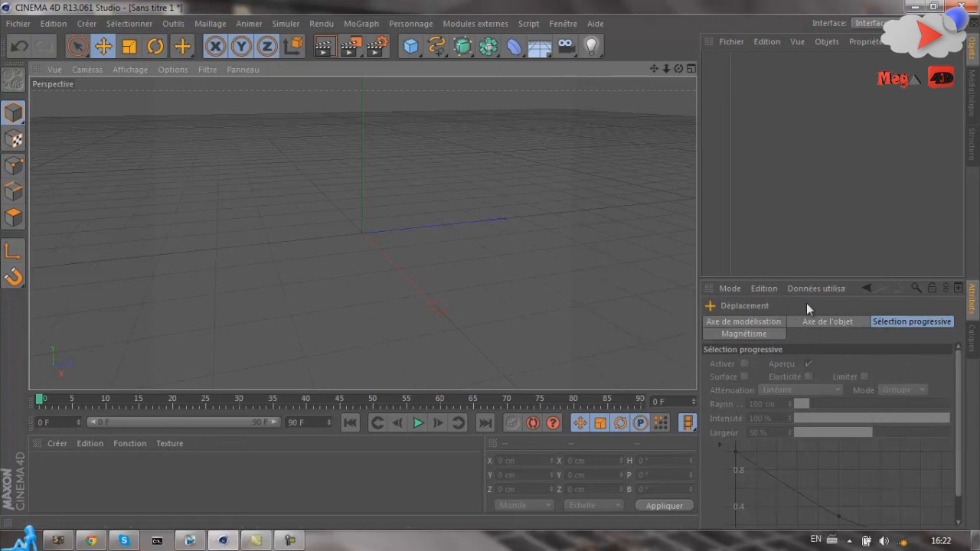
{"action": "left_click", "coordinate": [410, 46]}
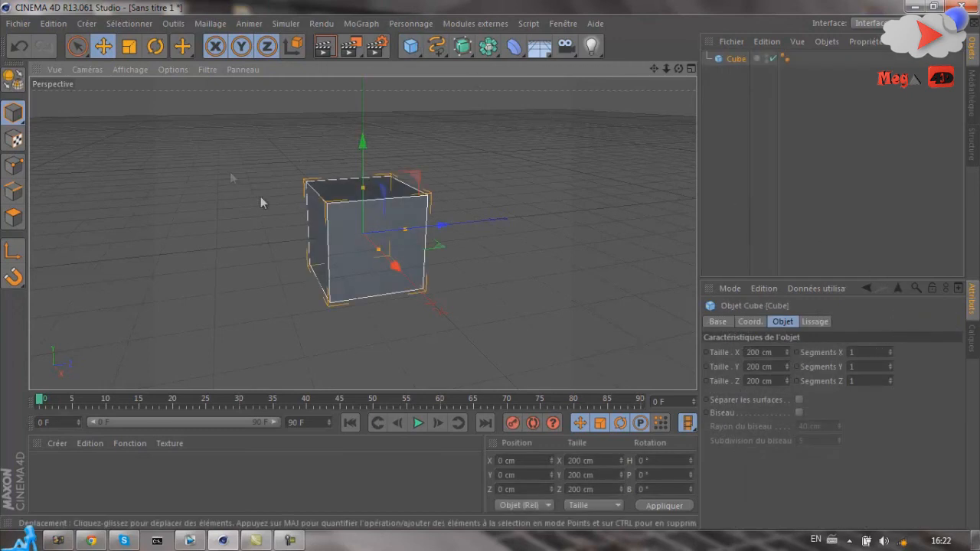
- Review the cube's segment, coordinate and smoothing attributes, and return to its object properties
{"action": "left_click_drag", "start_coordinate": [677, 70], "coordinate": [825, 199]}
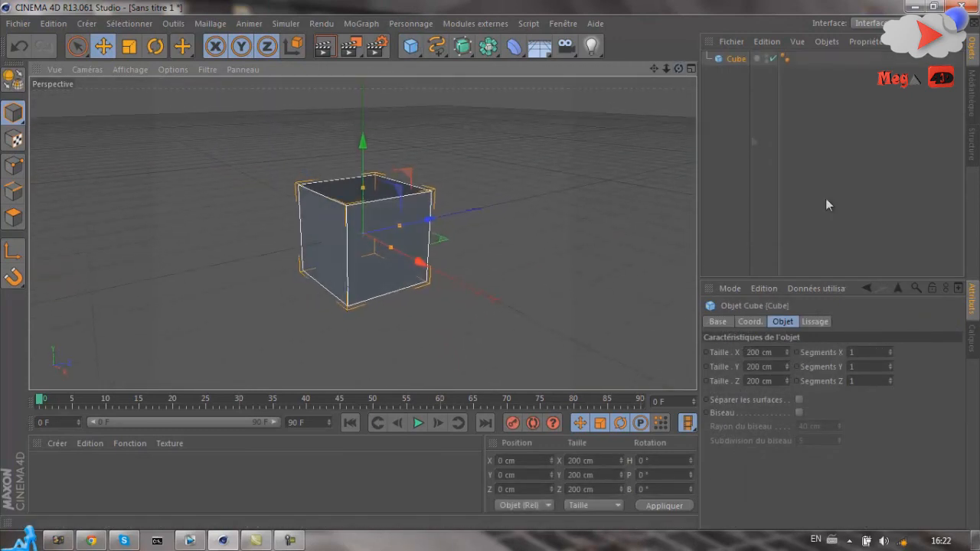
{"action": "left_click", "coordinate": [871, 352]}
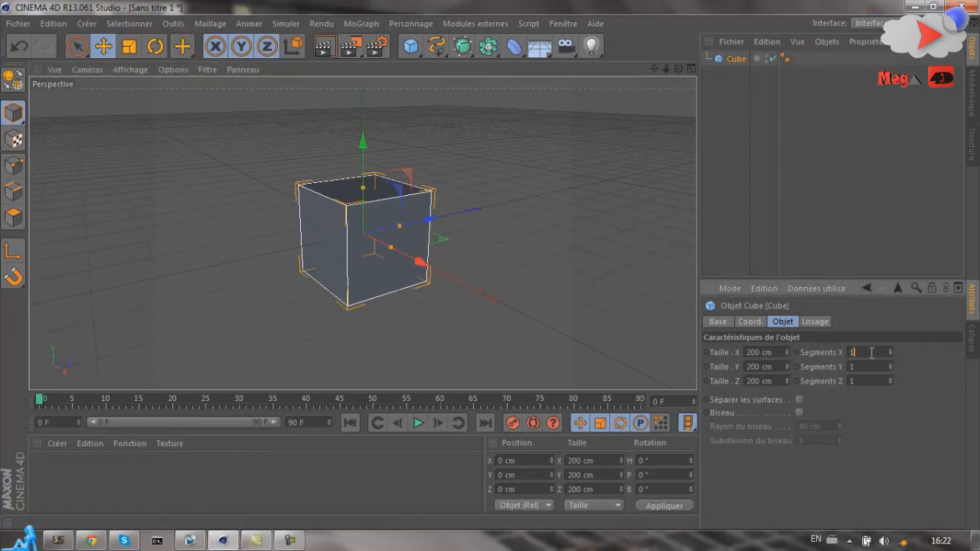
{"action": "left_click", "coordinate": [823, 366]}
{"action": "left_click", "coordinate": [750, 322]}
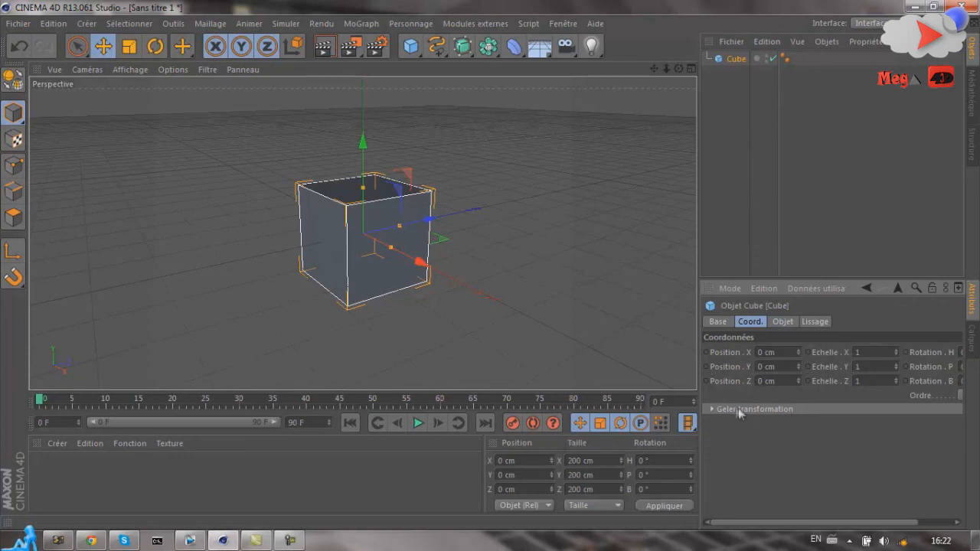
{"action": "left_click", "coordinate": [813, 322]}
{"action": "left_click", "coordinate": [791, 326]}
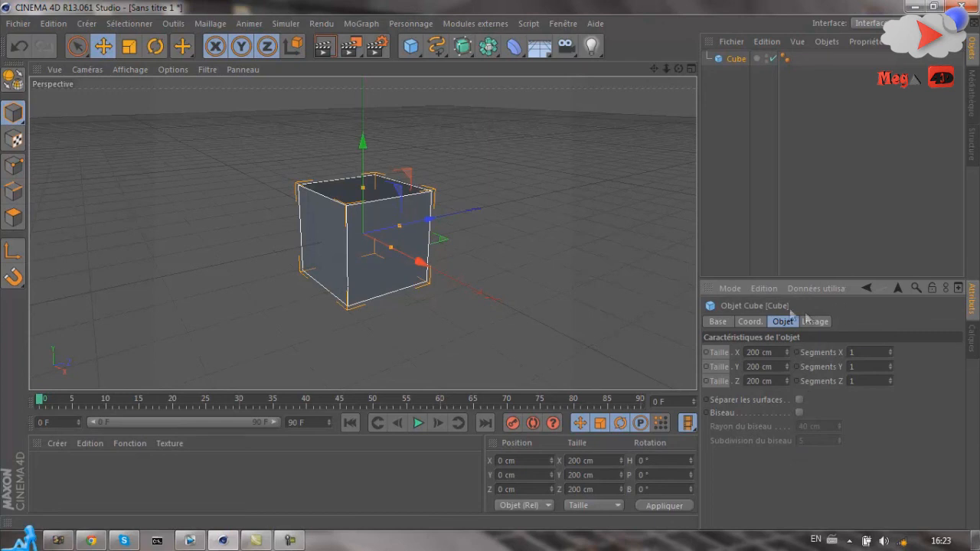
- Bevel the cube's edges with a 29 cm radius, and delete the cube
{"action": "left_click", "coordinate": [799, 412]}
{"action": "left_click_drag", "start_coordinate": [841, 424], "coordinate": [840, 434]}
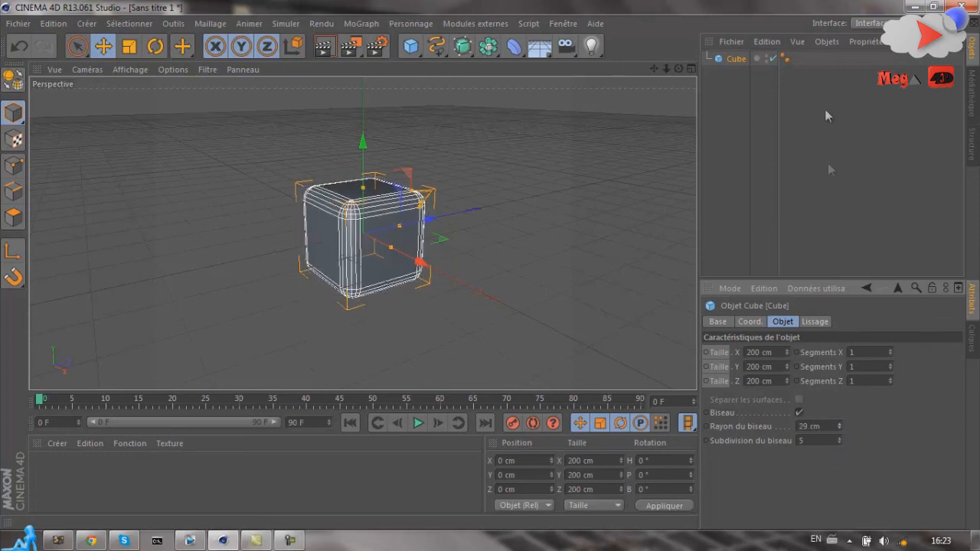
{"action": "left_click", "coordinate": [741, 57]}
{"action": "key", "text": "Delete"}
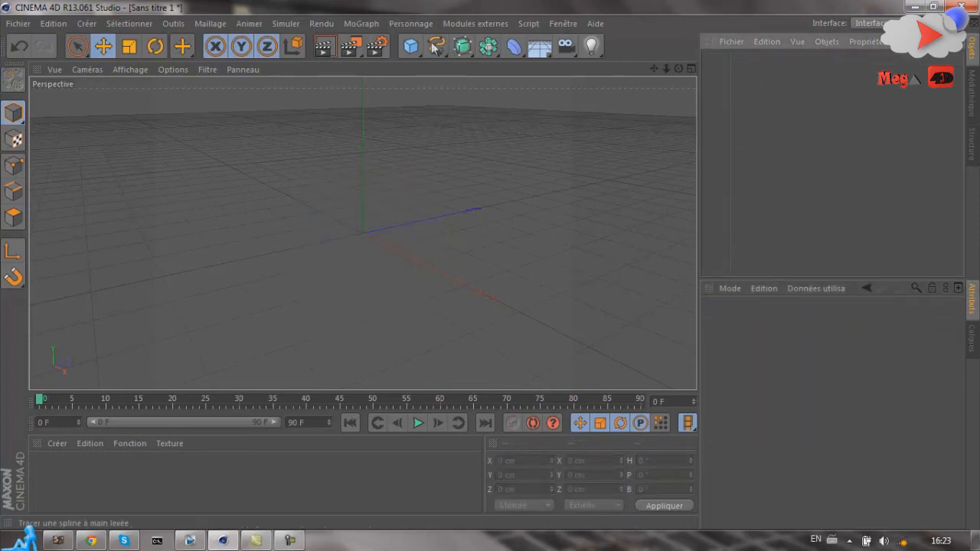
- Add a cube, a capsule, a pyramid and a torus to the scene, and try selecting and deselecting them together
{"action": "left_click", "coordinate": [411, 46]}
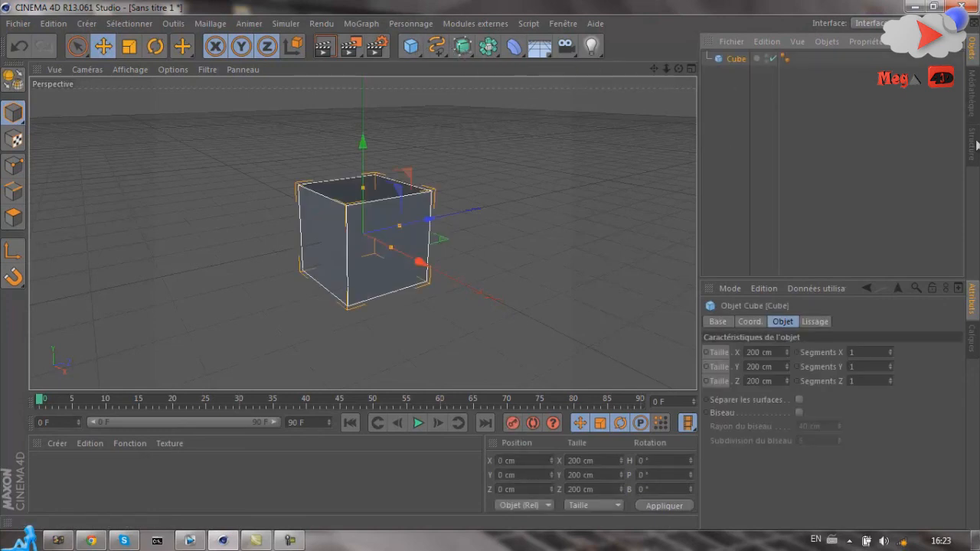
{"action": "left_click_drag", "start_coordinate": [411, 45], "coordinate": [490, 122]}
{"action": "left_click_drag", "start_coordinate": [829, 199], "coordinate": [716, 40]}
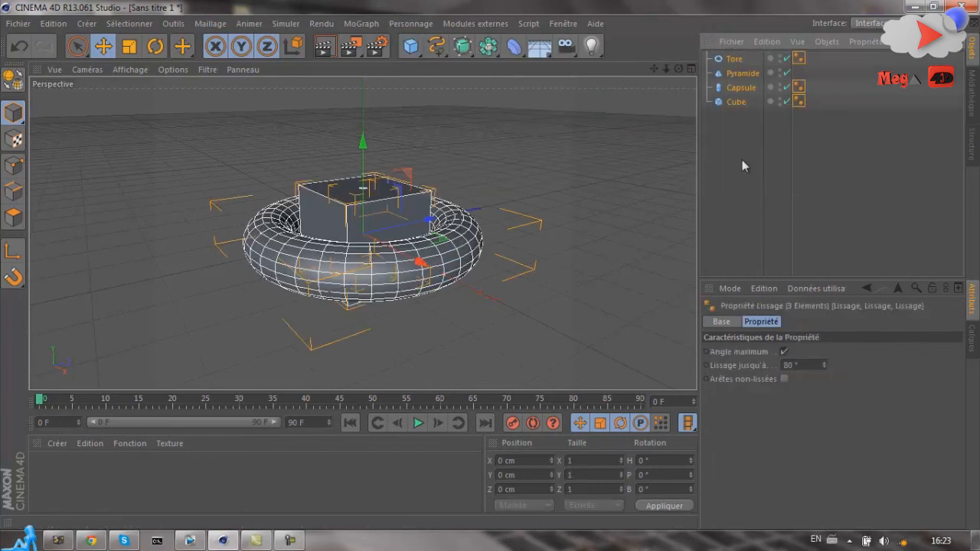
{"action": "left_click", "coordinate": [740, 160]}
{"action": "left_click_drag", "start_coordinate": [865, 191], "coordinate": [784, 119]}
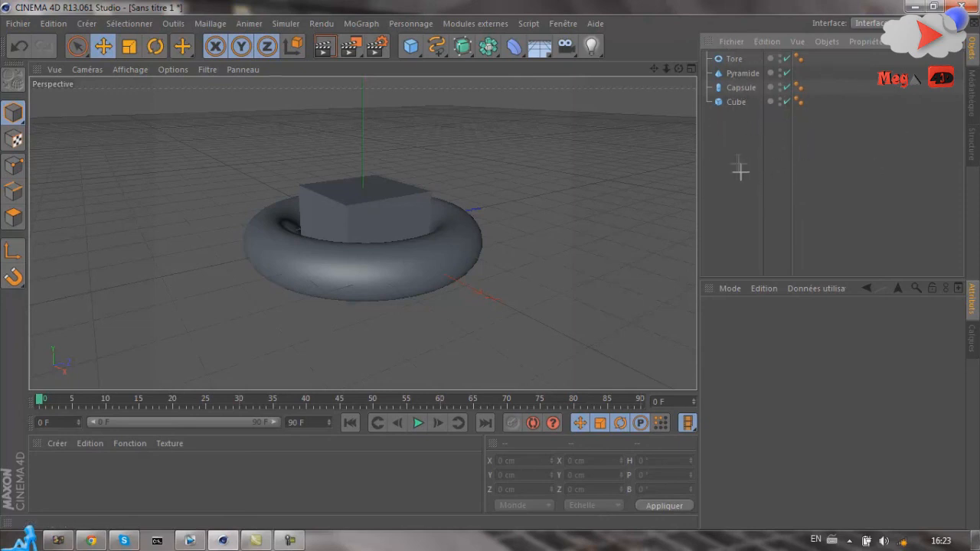
- Group all four primitives under a null object, and delete the group
{"action": "left_click_drag", "start_coordinate": [741, 171], "coordinate": [747, 27]}
{"action": "key", "text": "alt+g"}
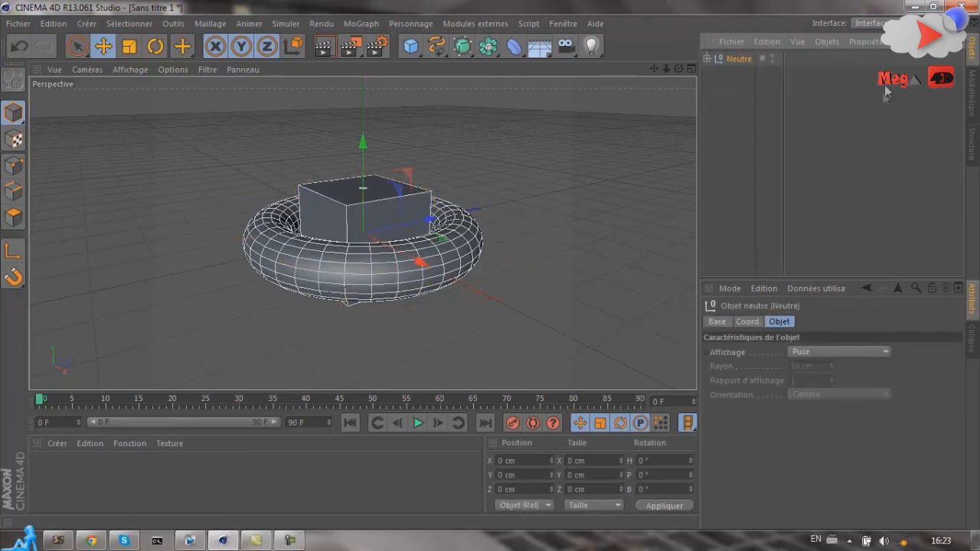
{"action": "left_click", "coordinate": [707, 59]}
{"action": "left_click", "coordinate": [706, 59]}
{"action": "key", "text": "Delete"}
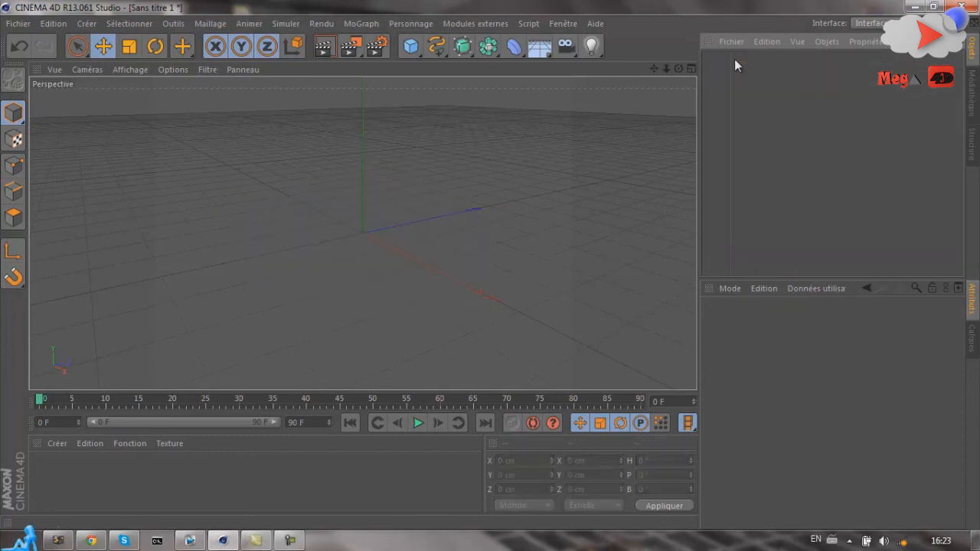
- Activate the Live Selection tool and add a new default cube
{"action": "left_click_drag", "start_coordinate": [877, 204], "coordinate": [489, 7]}
{"action": "left_click", "coordinate": [77, 46]}
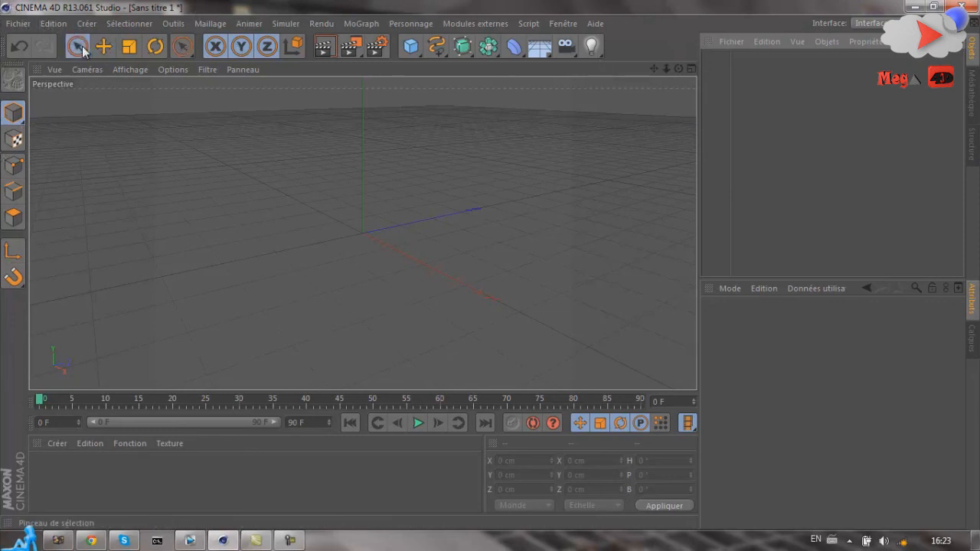
{"action": "left_click", "coordinate": [416, 51]}
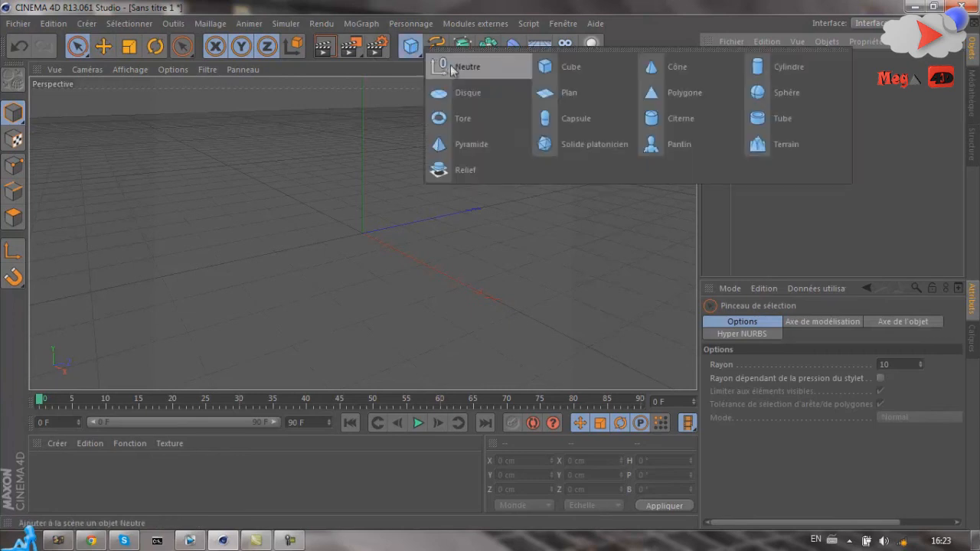
{"action": "left_click", "coordinate": [579, 67]}
{"action": "scroll", "coordinate": [358, 261], "scroll_direction": "up", "scroll_amount": 2}
{"action": "scroll", "coordinate": [357, 263], "scroll_direction": "up", "scroll_amount": 2}
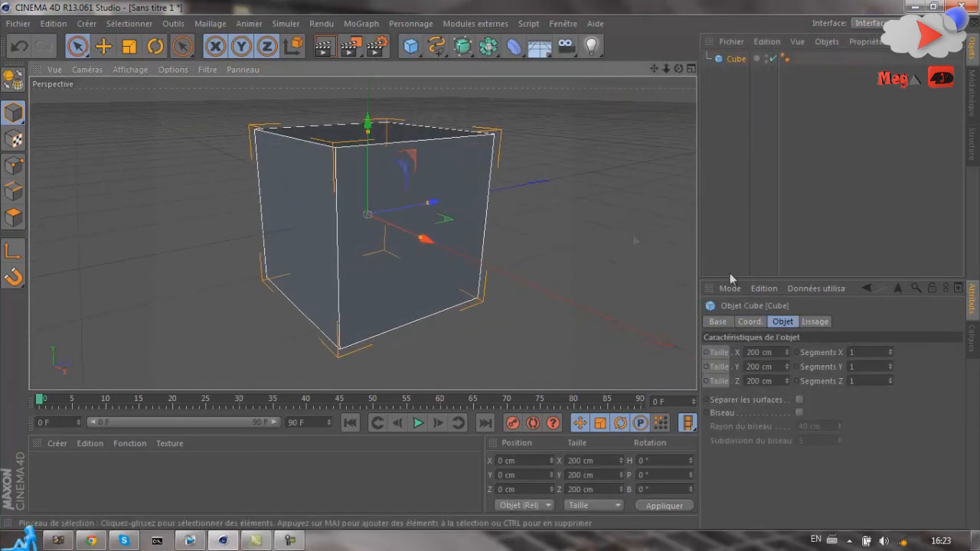
- Set the cube's X, Y and Z segments to 10 each
{"action": "left_click", "coordinate": [864, 352]}
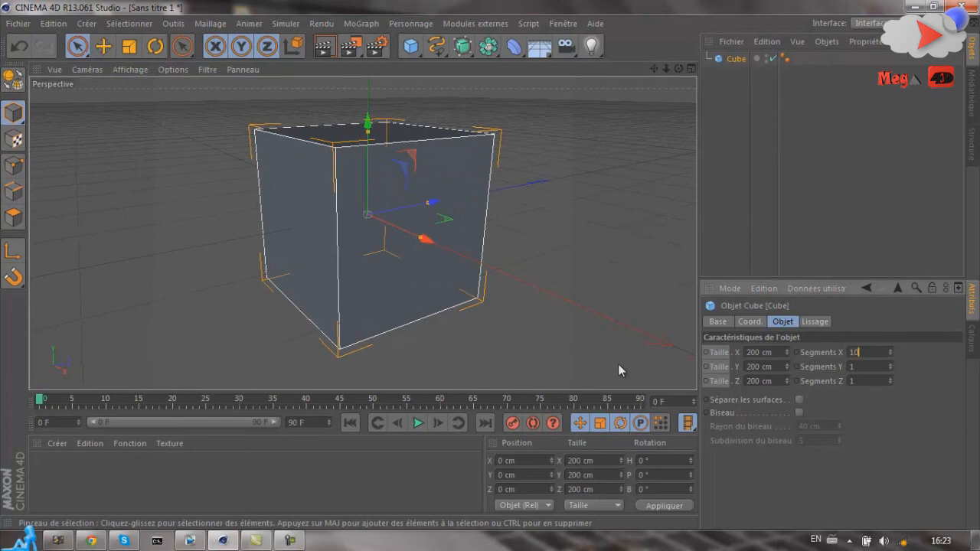
{"action": "type", "text": "10"}
{"action": "key", "text": "Return"}
{"action": "key", "text": "Tab"}
{"action": "type", "text": "10"}
{"action": "key", "text": "BackSpace"}
{"action": "key", "text": "BackSpace"}
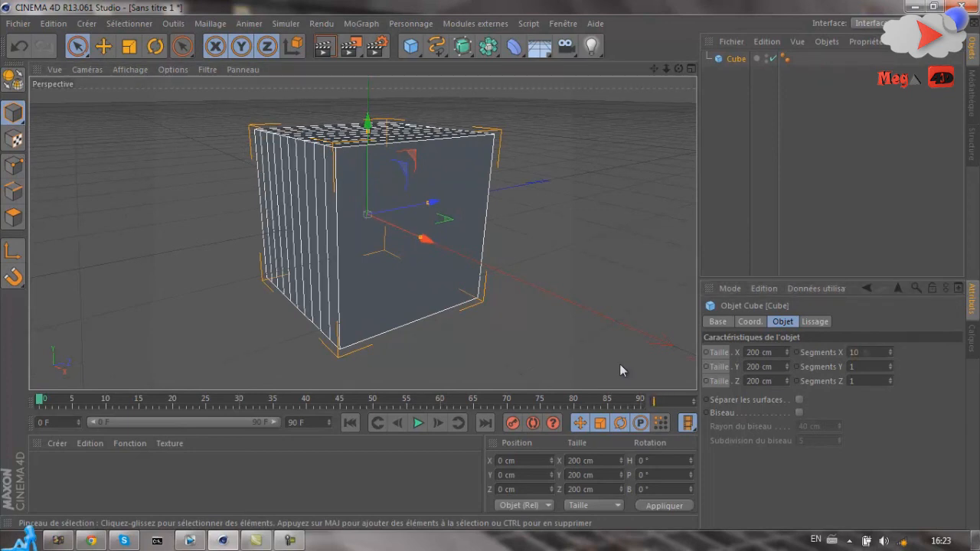
{"action": "left_click", "coordinate": [856, 365]}
{"action": "key", "text": "Tab"}
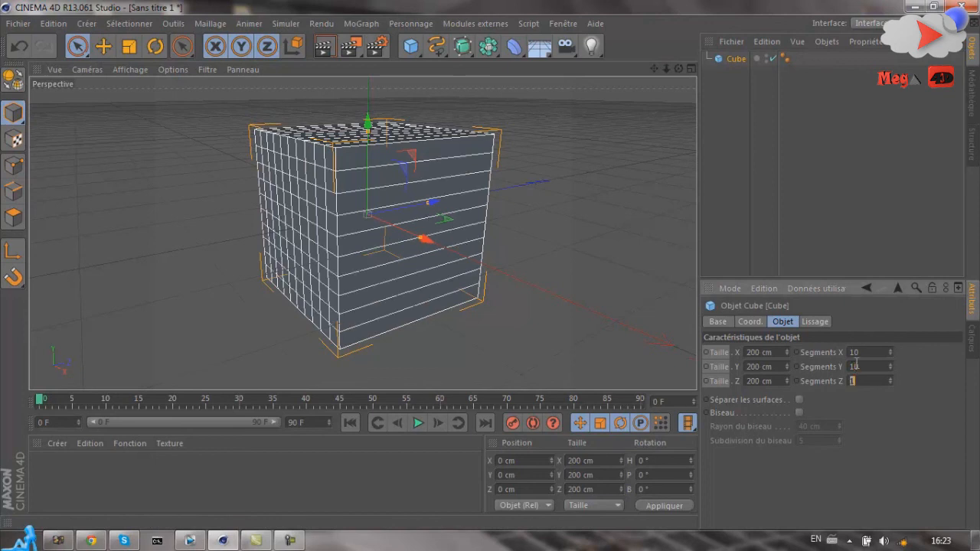
{"action": "type", "text": "10"}
{"action": "key", "text": "Return"}
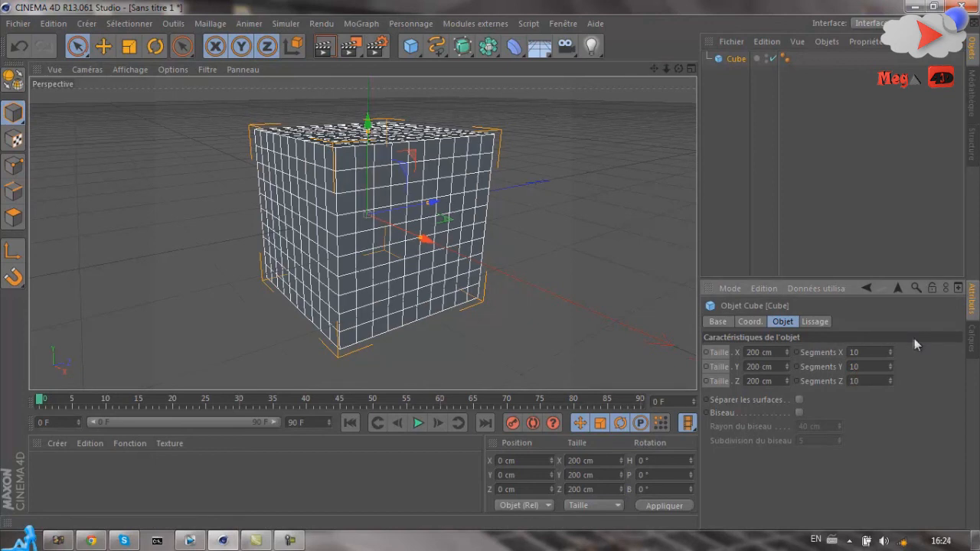
- Convert the segmented cube to an editable polygon object, and undo the conversion
{"action": "left_click", "coordinate": [635, 107]}
{"action": "left_click", "coordinate": [343, 228]}
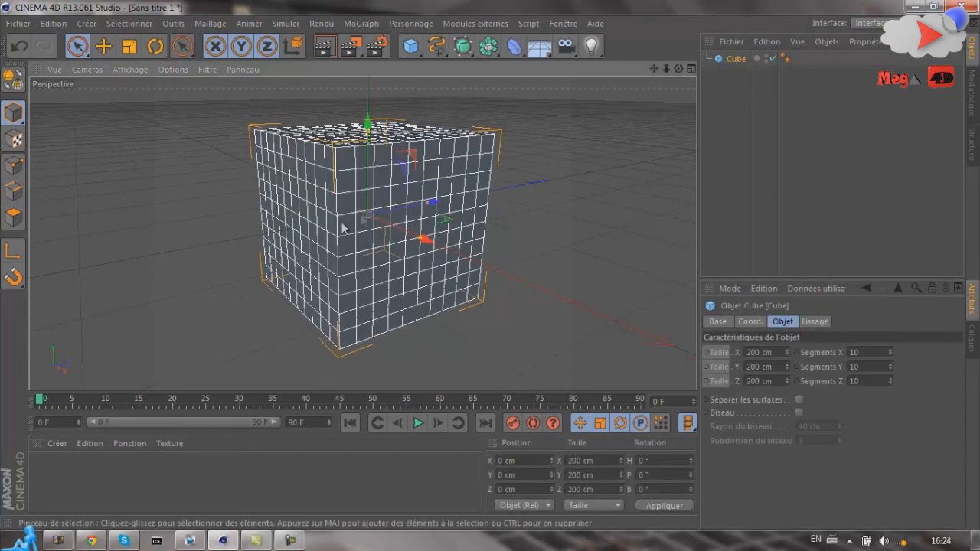
{"action": "left_click", "coordinate": [13, 78]}
{"action": "left_click", "coordinate": [77, 46]}
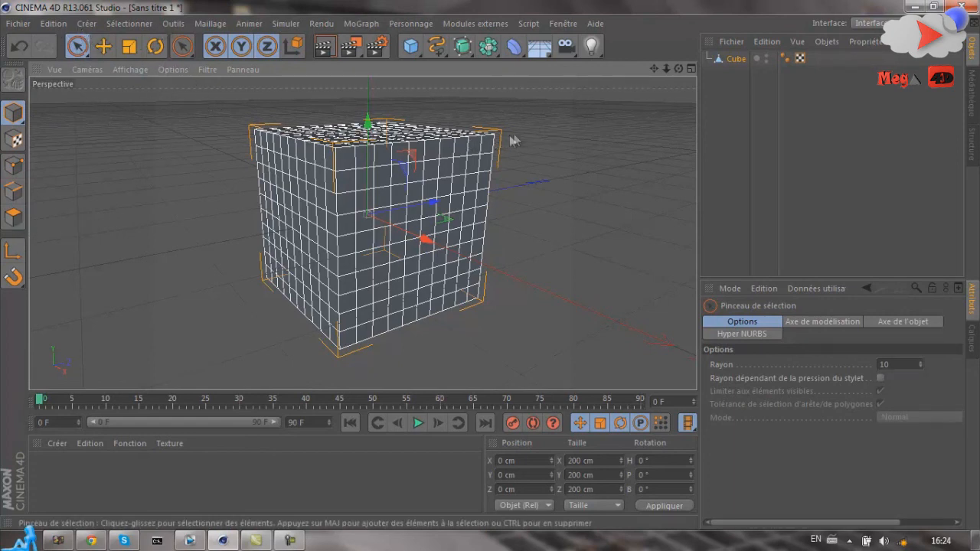
{"action": "left_click_drag", "start_coordinate": [677, 69], "coordinate": [490, 265]}
{"action": "left_click", "coordinate": [531, 235]}
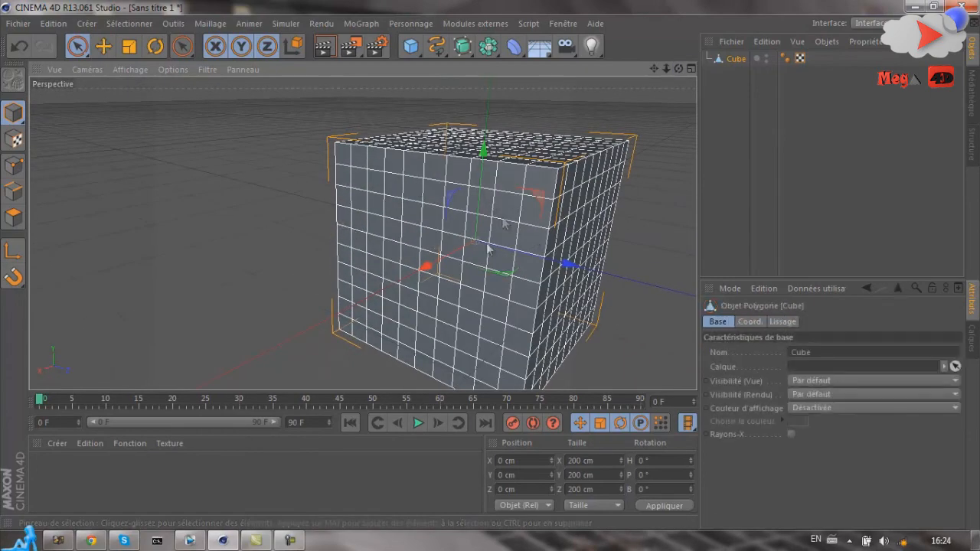
{"action": "left_click_drag", "start_coordinate": [678, 69], "coordinate": [490, 265]}
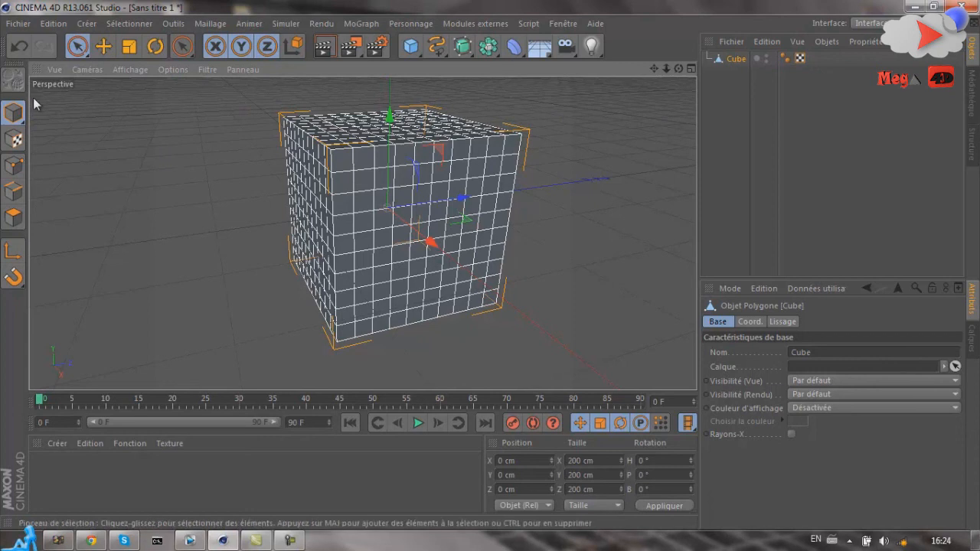
{"action": "key", "text": "ctrl+z"}
{"action": "left_click", "coordinate": [482, 153]}
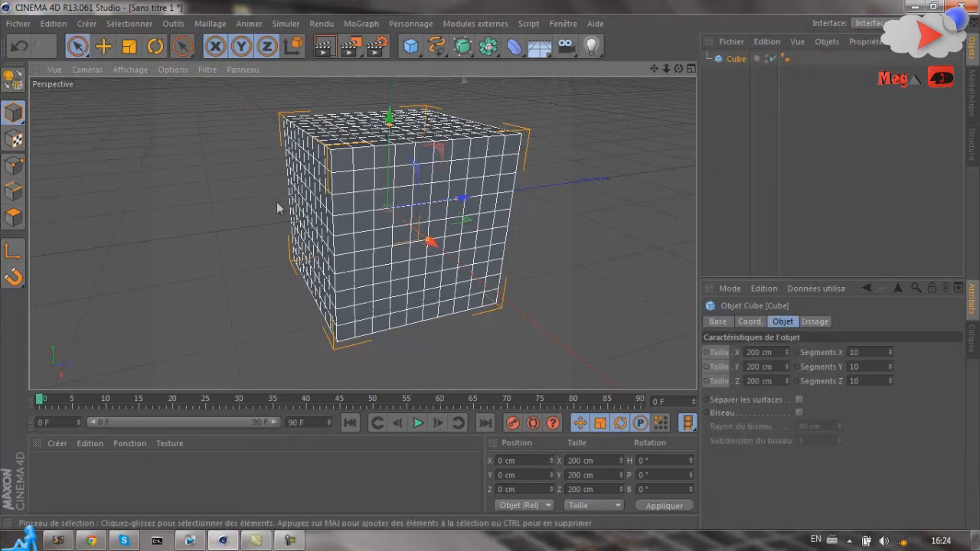
- Make the segmented cube an editable polygon object
{"action": "left_click_drag", "start_coordinate": [678, 68], "coordinate": [490, 264]}
{"action": "left_click", "coordinate": [719, 59]}
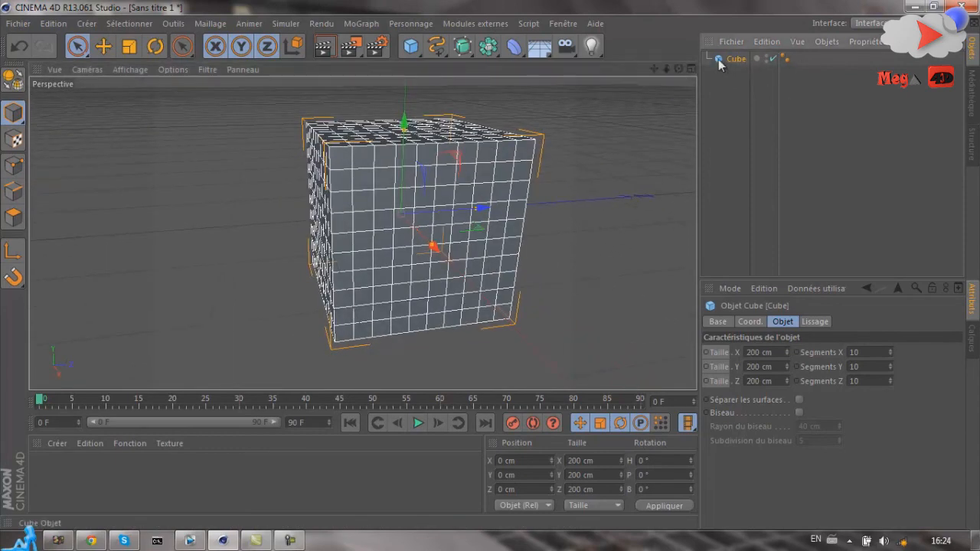
{"action": "left_click", "coordinate": [12, 80]}
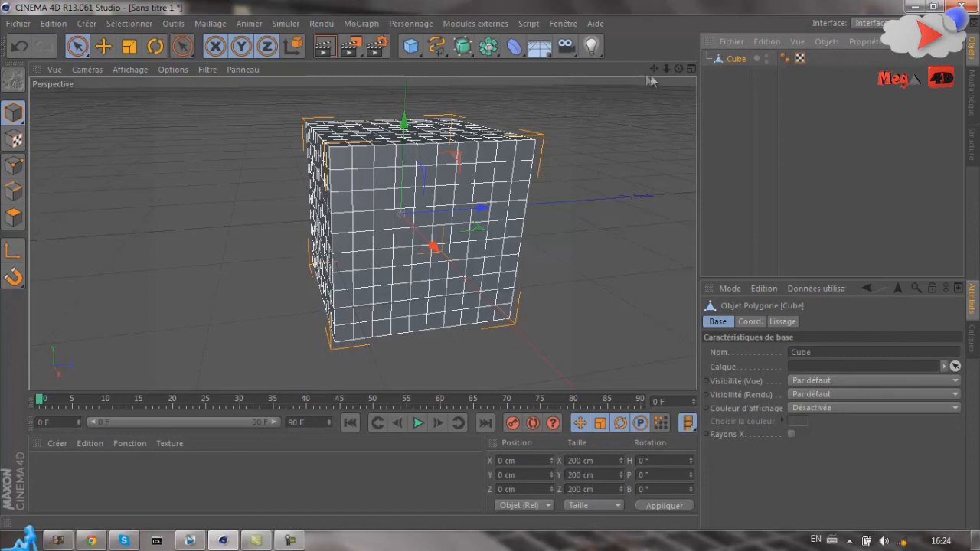
{"action": "left_click_drag", "start_coordinate": [678, 70], "coordinate": [531, 132]}
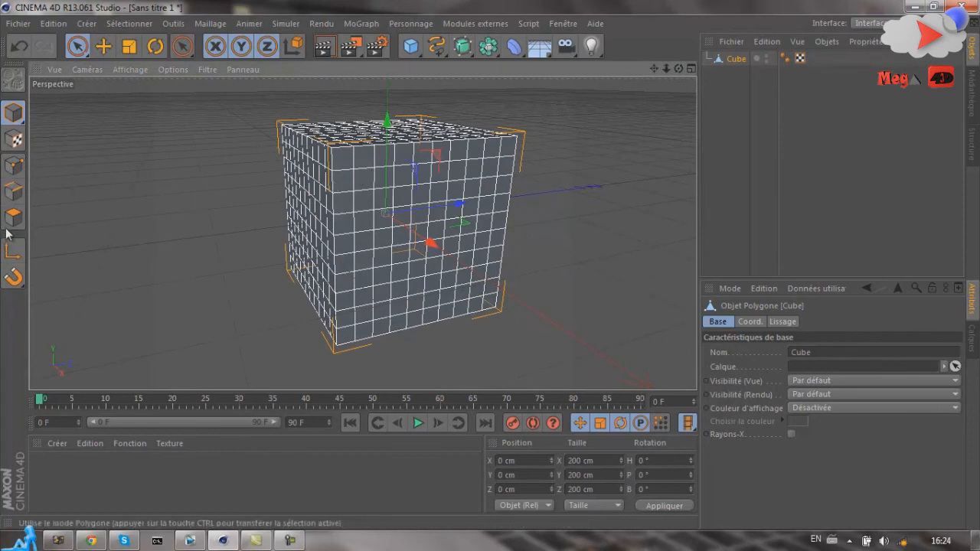
- Switch to Polygon mode and brush-select an irregular patch of polygons on the cube's front face
{"action": "left_click", "coordinate": [13, 218]}
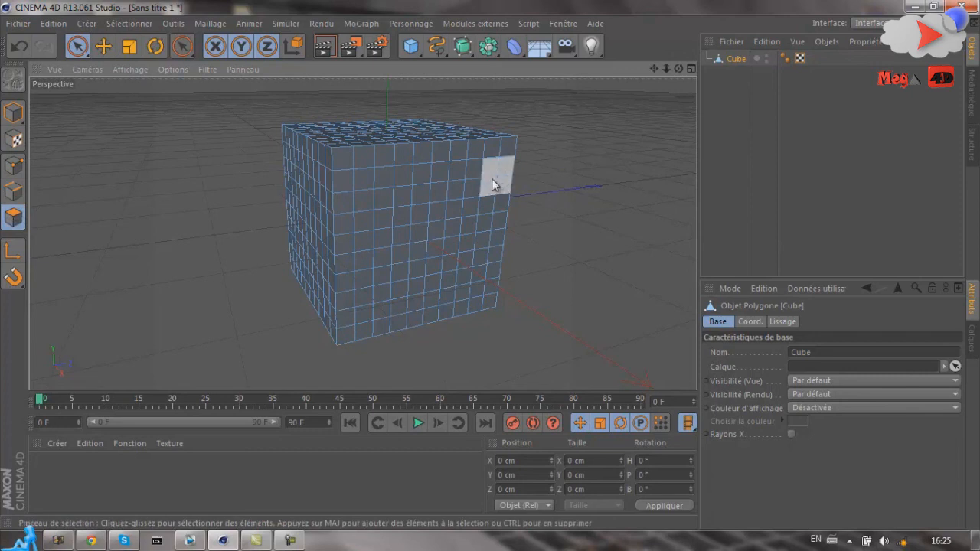
{"action": "left_click_drag", "start_coordinate": [351, 184], "coordinate": [352, 270]}
{"action": "mouse_move", "coordinate": [366, 312]}
{"action": "left_mouse_down"}
{"action": "mouse_move", "coordinate": [443, 301]}
{"action": "mouse_move", "coordinate": [436, 217]}
{"action": "mouse_move", "coordinate": [406, 245]}
{"action": "left_mouse_up"}
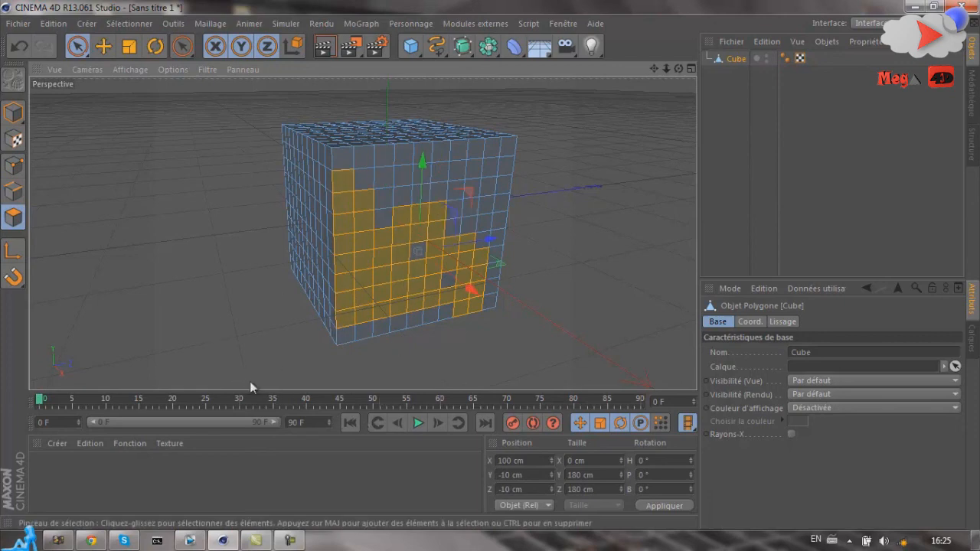
- Create a new material and set its colour to blue with RGB 63, 0, 255
{"action": "double_click", "coordinate": [287, 484]}
{"action": "double_click", "coordinate": [46, 469]}
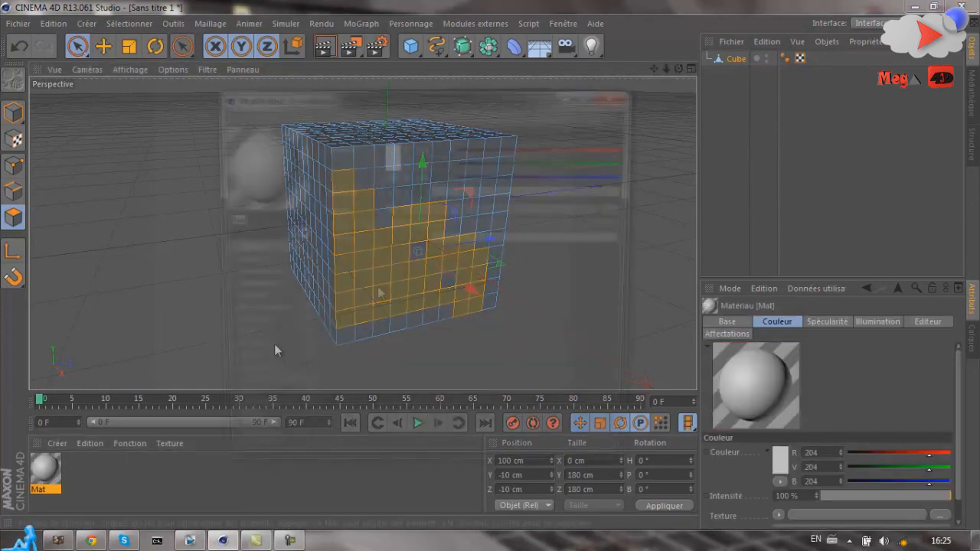
{"action": "left_click", "coordinate": [395, 167]}
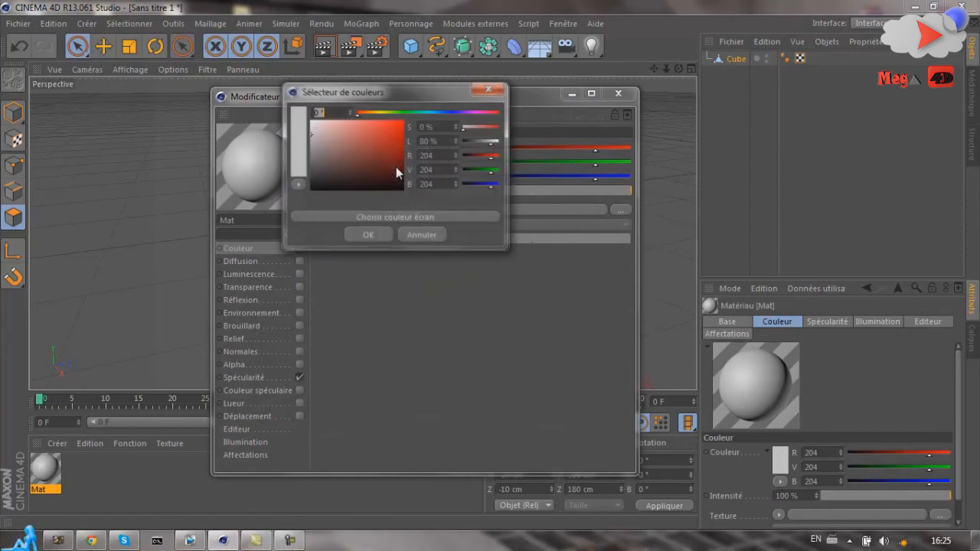
{"action": "left_click", "coordinate": [457, 113]}
{"action": "left_click", "coordinate": [402, 122]}
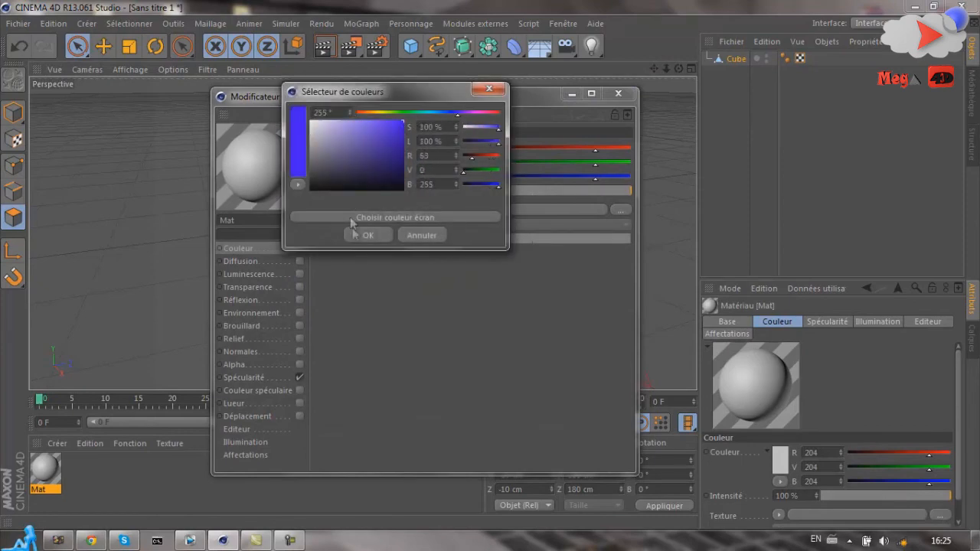
{"action": "left_click", "coordinate": [370, 235]}
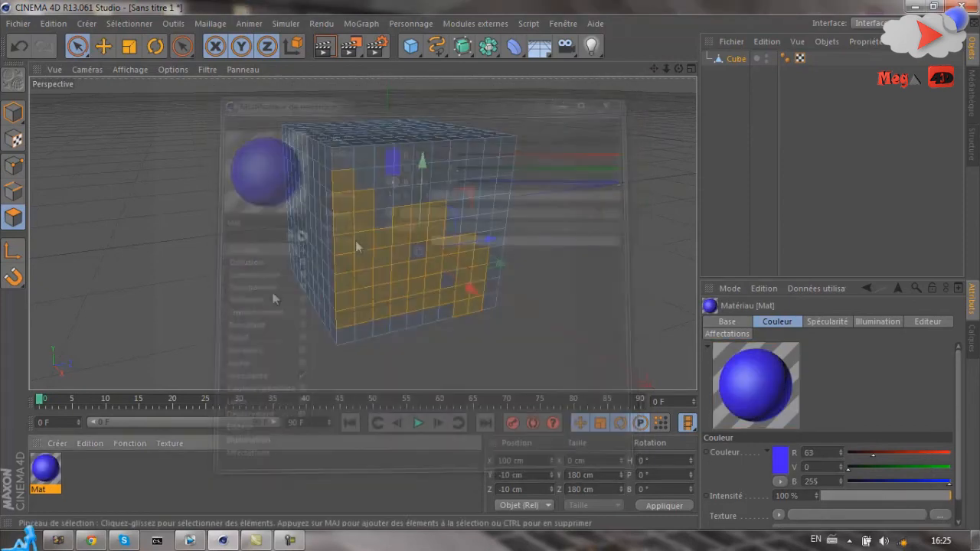
- Apply the blue material to the selected polygons and render the perspective view
{"action": "left_click_drag", "start_coordinate": [47, 468], "coordinate": [417, 217]}
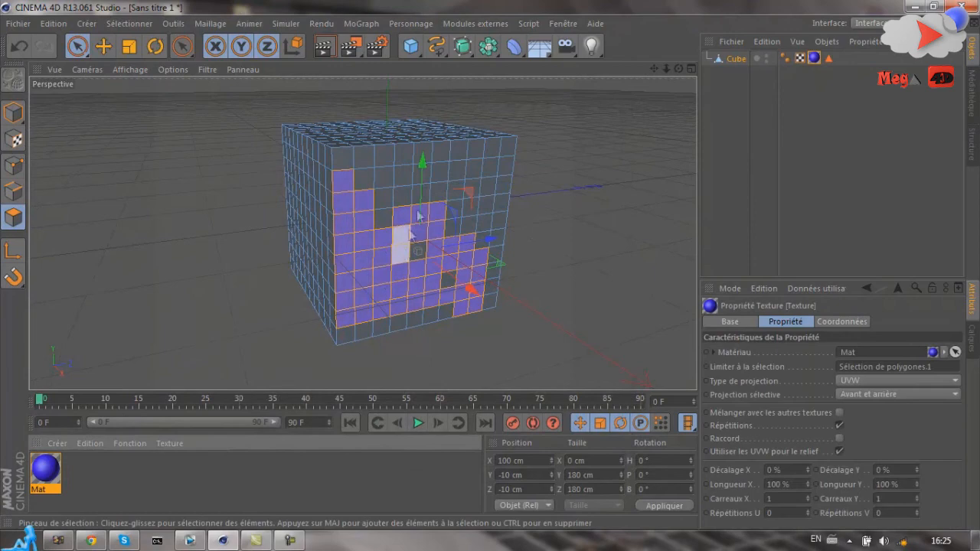
{"action": "left_click", "coordinate": [325, 48]}
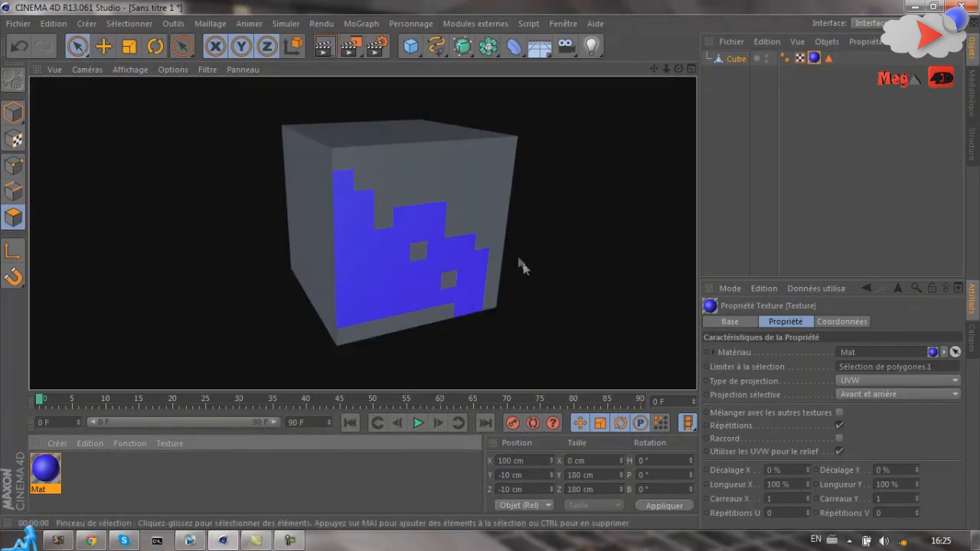
{"action": "left_click", "coordinate": [545, 256]}
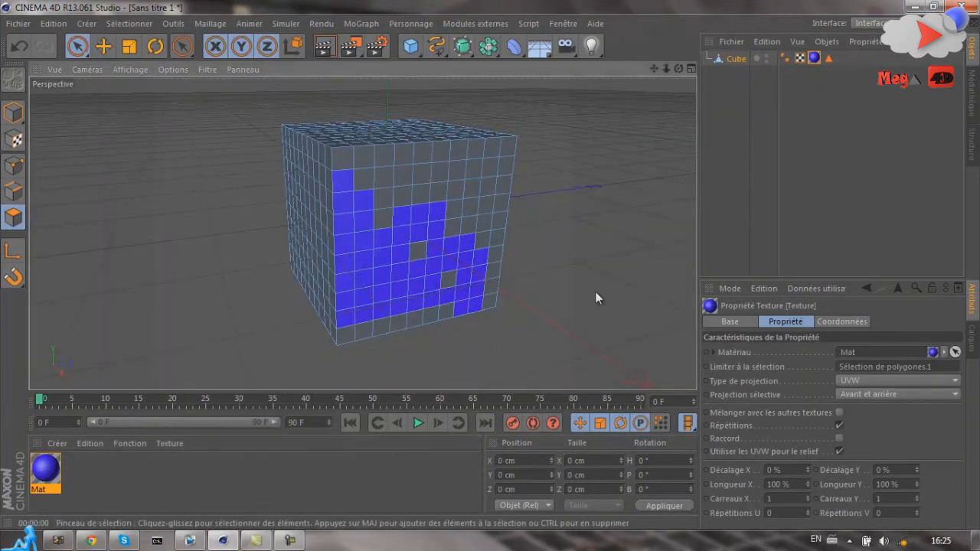
- Undo the blue material's assignment and colouring, and delete the material
{"action": "key", "text": "ctrl+z"}
{"action": "key", "text": "ctrl+z"}
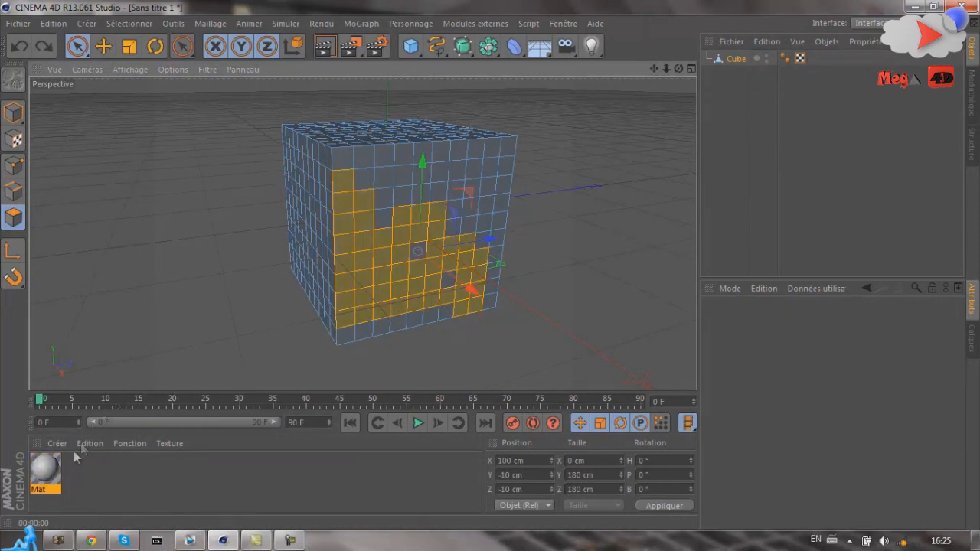
{"action": "left_click", "coordinate": [42, 475]}
{"action": "key", "text": "Delete"}
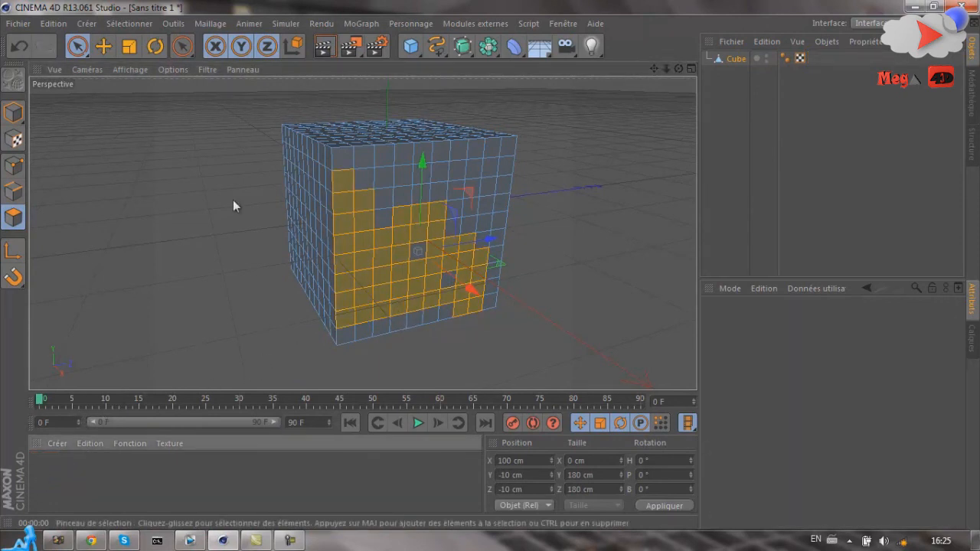
- Clear the polygon selection and cycle through Edge and Point modes back to Polygon mode
{"action": "left_click", "coordinate": [217, 212]}
{"action": "left_click", "coordinate": [13, 191]}
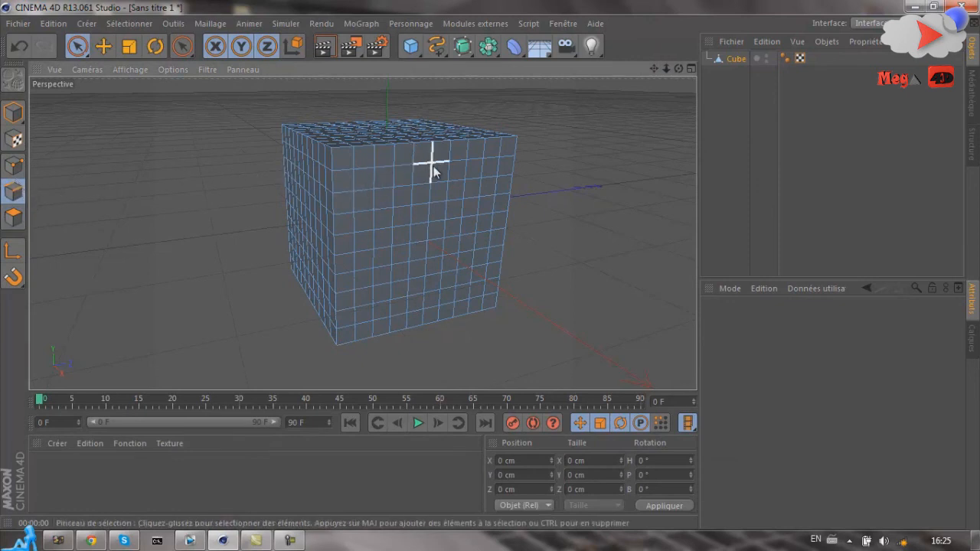
{"action": "left_click", "coordinate": [18, 167]}
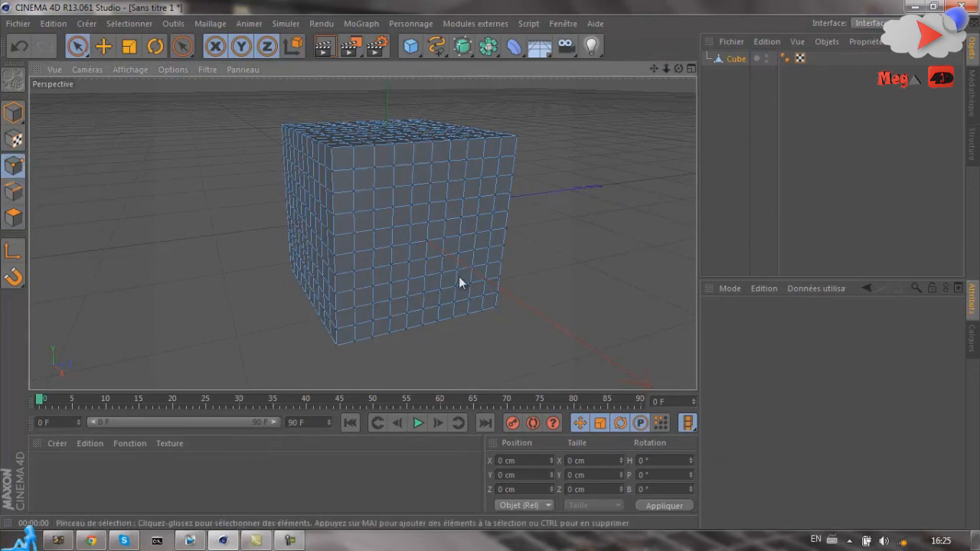
{"action": "left_click", "coordinate": [21, 223]}
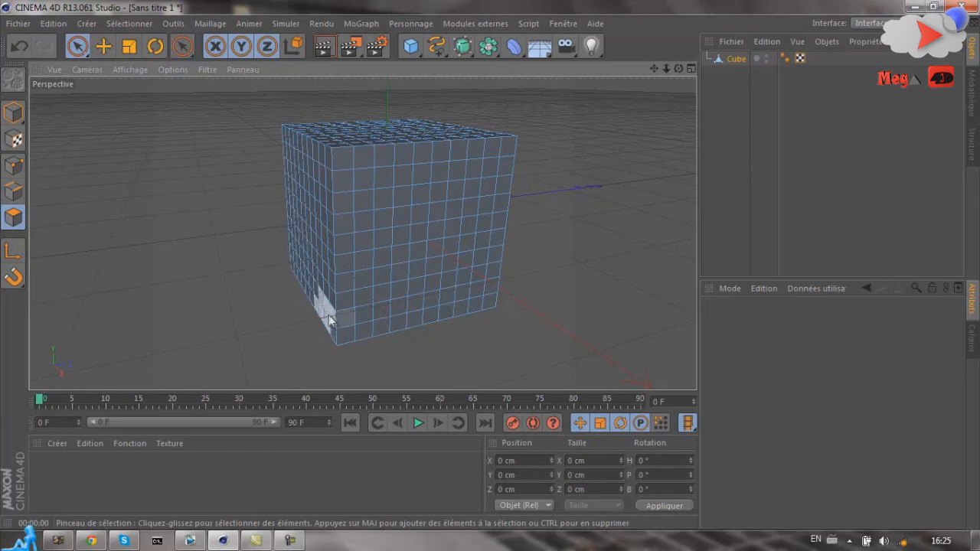
- Try brush-selecting polygons on the cube's faces, clear that selection, and select all of the cube's polygons
{"action": "mouse_move", "coordinate": [493, 194]}
{"action": "left_mouse_down"}
{"action": "mouse_move", "coordinate": [471, 157]}
{"action": "mouse_move", "coordinate": [323, 161]}
{"action": "left_mouse_up"}
{"action": "left_click", "coordinate": [559, 185]}
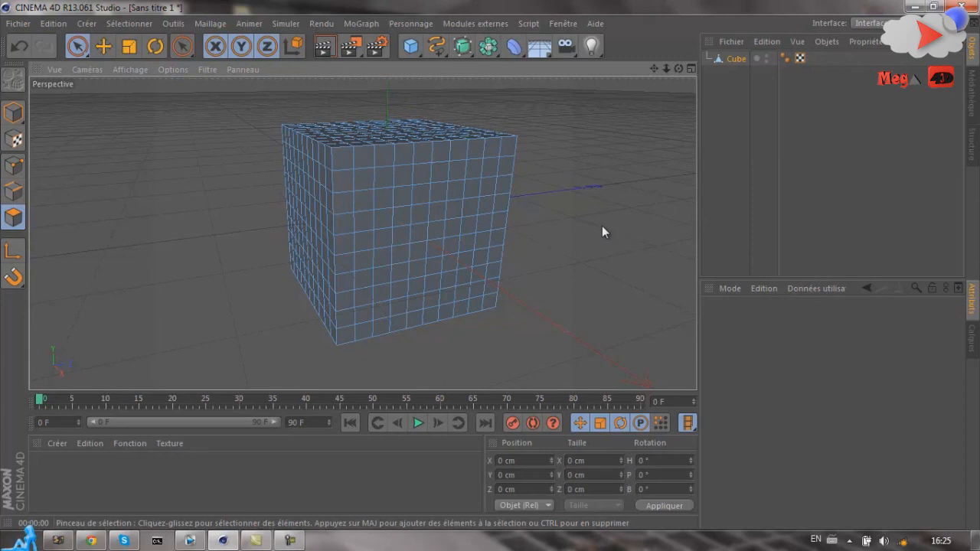
{"action": "mouse_move", "coordinate": [602, 225]}
{"action": "middle_mouse_down"}
{"action": "mouse_move", "coordinate": [648, 225]}
{"action": "mouse_move", "coordinate": [620, 225]}
{"action": "mouse_move", "coordinate": [638, 225]}
{"action": "middle_mouse_up"}
{"action": "mouse_move", "coordinate": [602, 226]}
{"action": "left_mouse_down"}
{"action": "mouse_move", "coordinate": [618, 255]}
{"action": "mouse_move", "coordinate": [323, 175]}
{"action": "mouse_move", "coordinate": [439, 230]}
{"action": "left_mouse_up"}
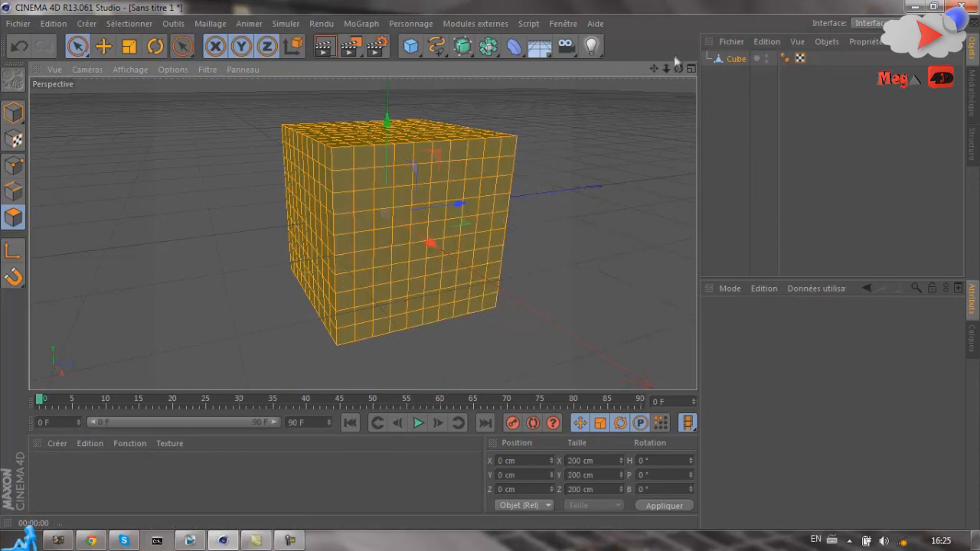
- Inspect the fully selected cube from other angles and clear its polygon selection
{"action": "left_click_drag", "start_coordinate": [681, 70], "coordinate": [439, 208]}
{"action": "mouse_move", "coordinate": [497, 213]}
{"action": "left_mouse_down"}
{"action": "mouse_move", "coordinate": [449, 236]}
{"action": "mouse_move", "coordinate": [199, 289]}
{"action": "left_mouse_up"}
{"action": "left_click_drag", "start_coordinate": [680, 70], "coordinate": [505, 268]}
{"action": "scroll", "coordinate": [125, 306], "scroll_direction": "up", "scroll_amount": 2}
{"action": "scroll", "coordinate": [377, 239], "scroll_direction": "up", "scroll_amount": 4}
{"action": "scroll", "coordinate": [378, 306], "scroll_direction": "down", "scroll_amount": 3}
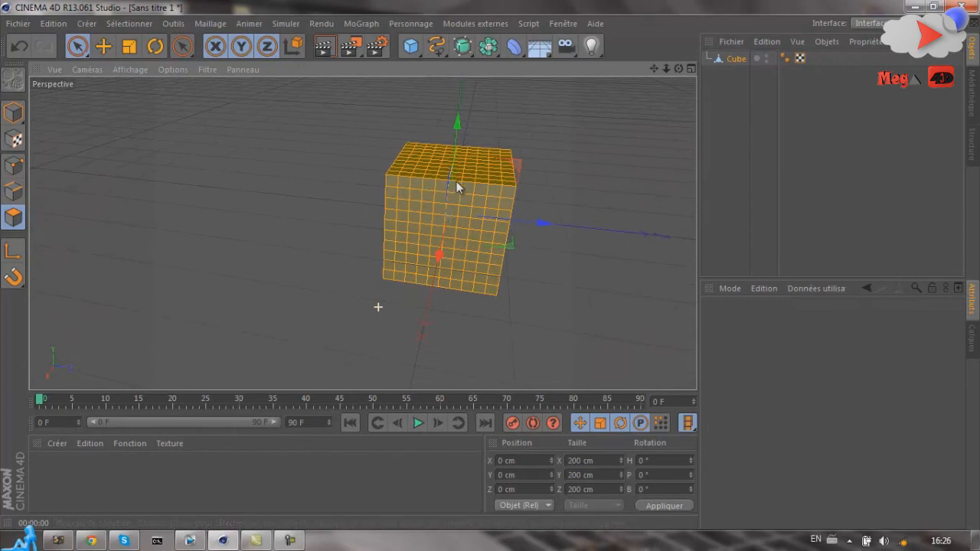
{"action": "scroll", "coordinate": [457, 182], "scroll_direction": "up", "scroll_amount": 1}
{"action": "left_click", "coordinate": [597, 193]}
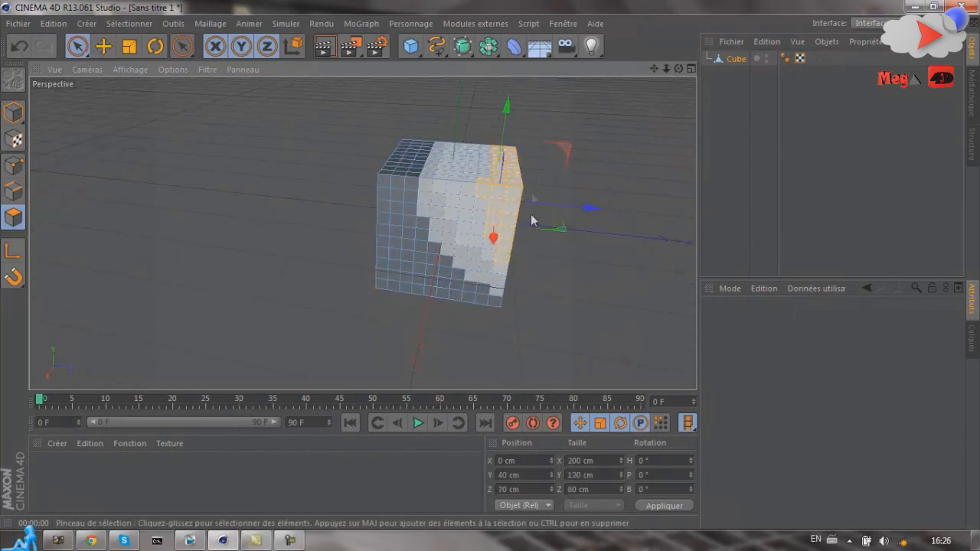
{"action": "left_click", "coordinate": [310, 218]}
{"action": "middle_click_drag", "start_coordinate": [310, 218], "coordinate": [308, 217]}
{"action": "left_click", "coordinate": [309, 217]}
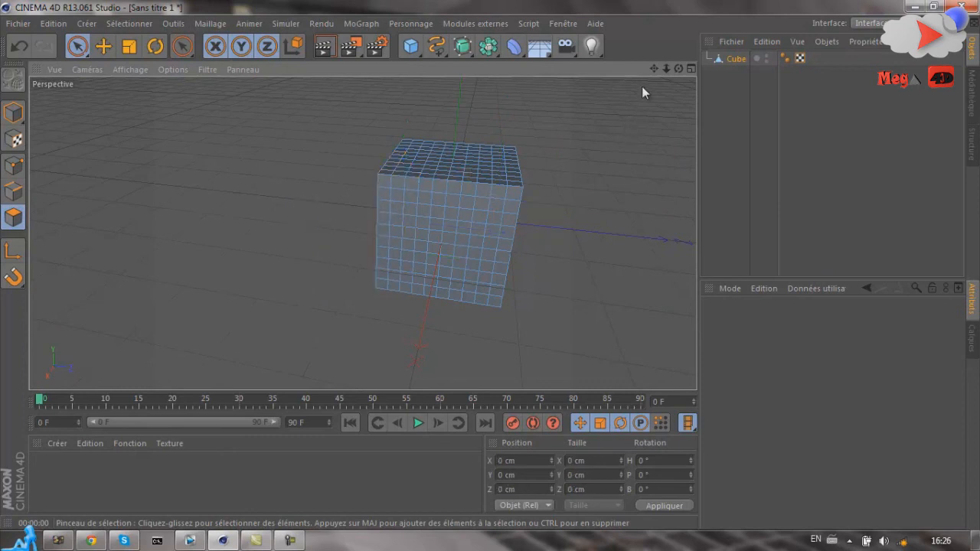
- Switch to Model mode and try moving the whole cube down the Y axis to about -123 cm
{"action": "left_click_drag", "start_coordinate": [678, 69], "coordinate": [485, 262]}
{"action": "scroll", "coordinate": [360, 174], "scroll_direction": "up", "scroll_amount": 3}
{"action": "left_click", "coordinate": [14, 115]}
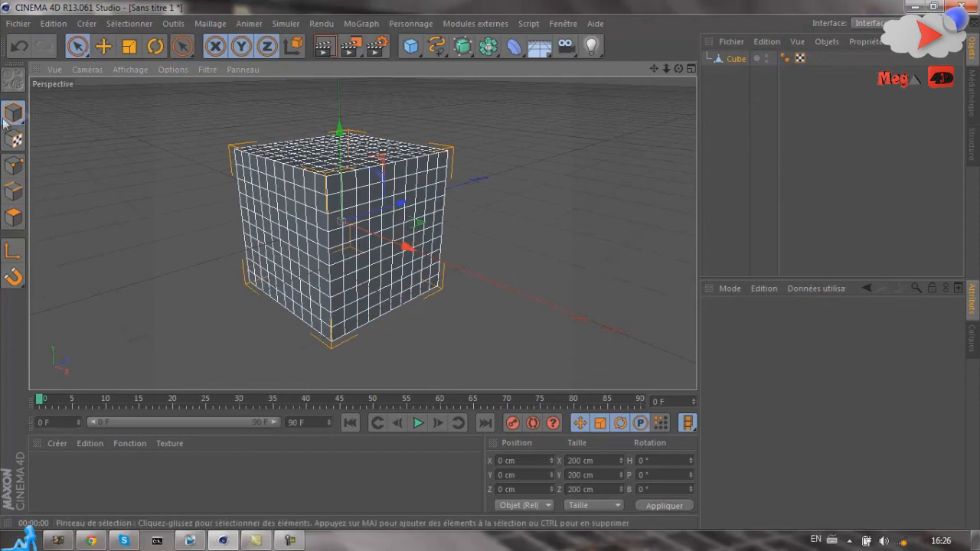
{"action": "left_click_drag", "start_coordinate": [339, 125], "coordinate": [368, 207]}
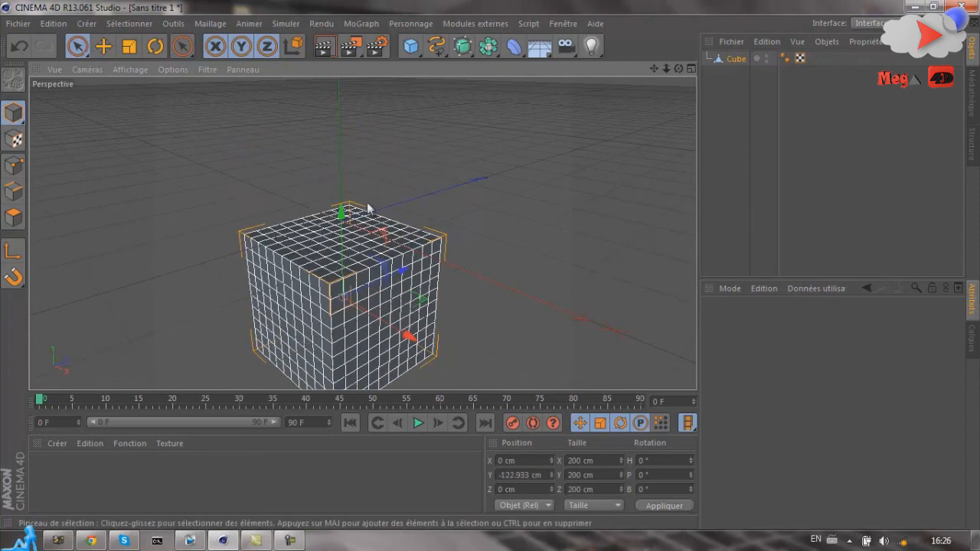
{"action": "left_click", "coordinate": [13, 116]}
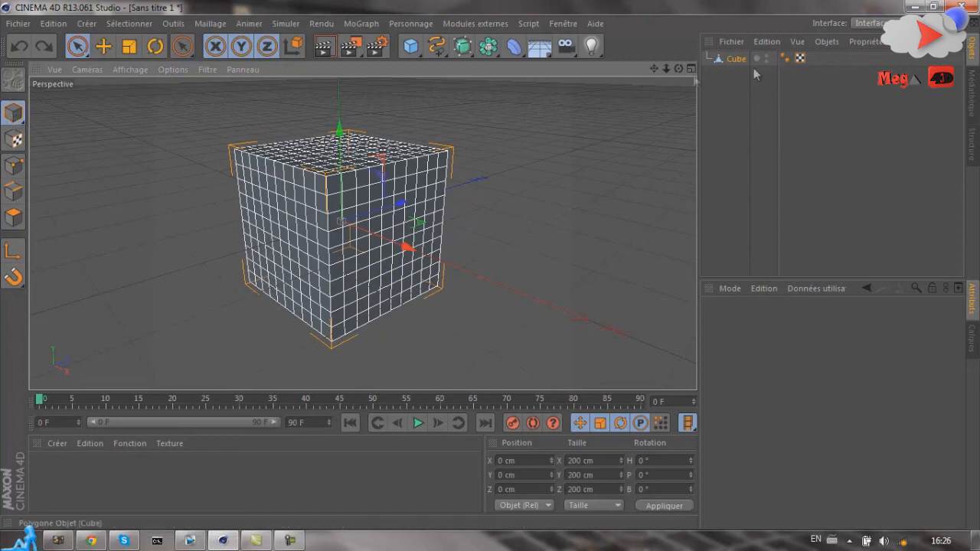
- Try moving the cube freely with the Move tool and undo each move
{"action": "left_click", "coordinate": [104, 46]}
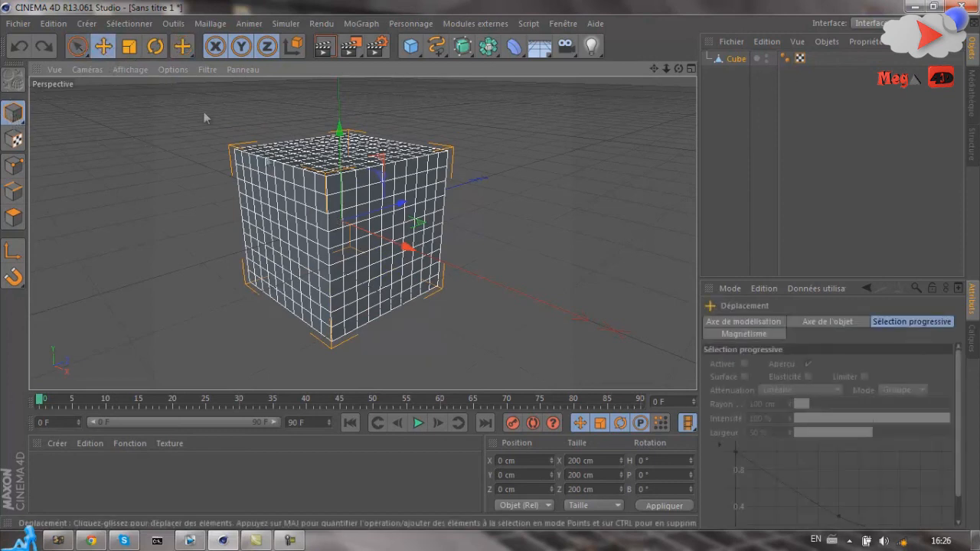
{"action": "left_click_drag", "start_coordinate": [385, 191], "coordinate": [518, 201]}
{"action": "key", "text": "ctrl+z"}
{"action": "left_click_drag", "start_coordinate": [401, 247], "coordinate": [529, 79]}
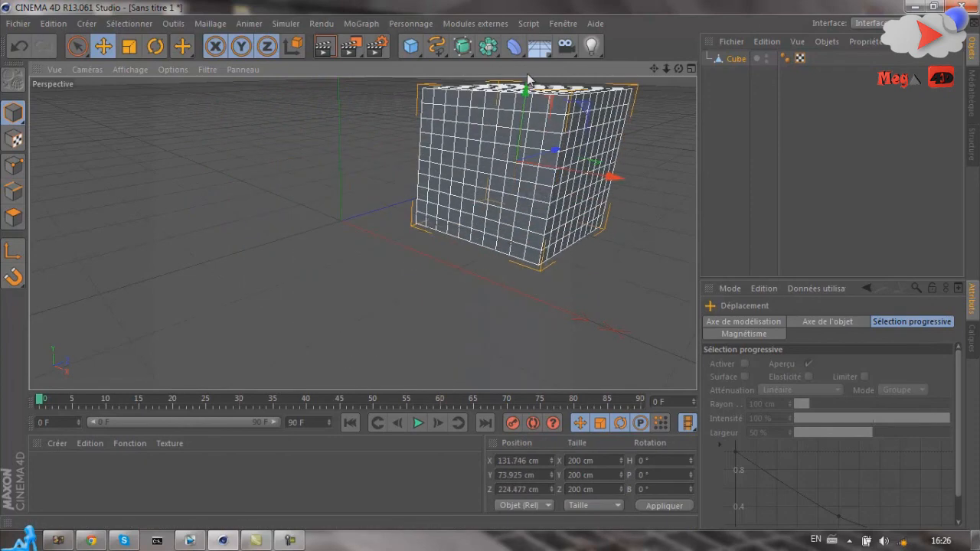
{"action": "key", "text": "ctrl+z"}
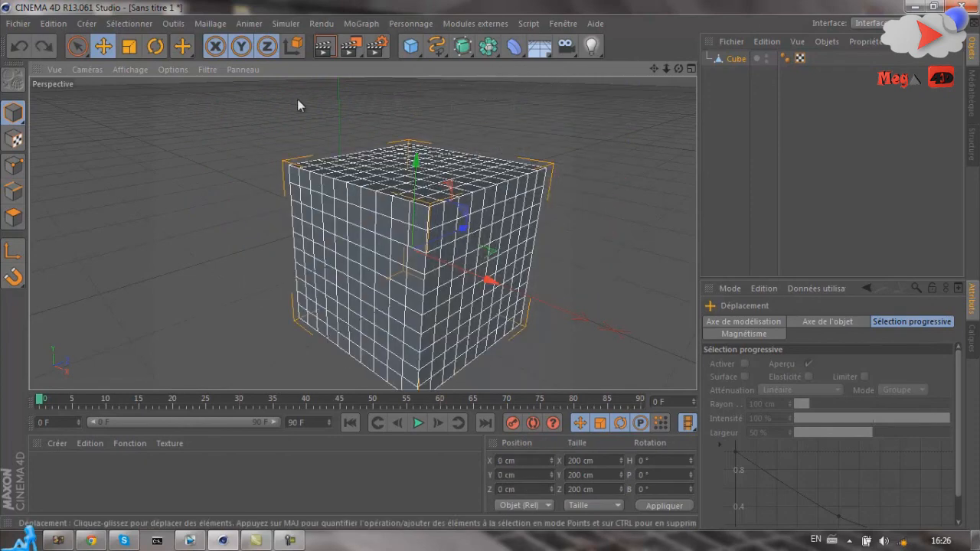
{"action": "key", "text": "ctrl+z"}
- Activate the Scale tool and delete the editable cube from the scene
{"action": "key", "text": "t"}
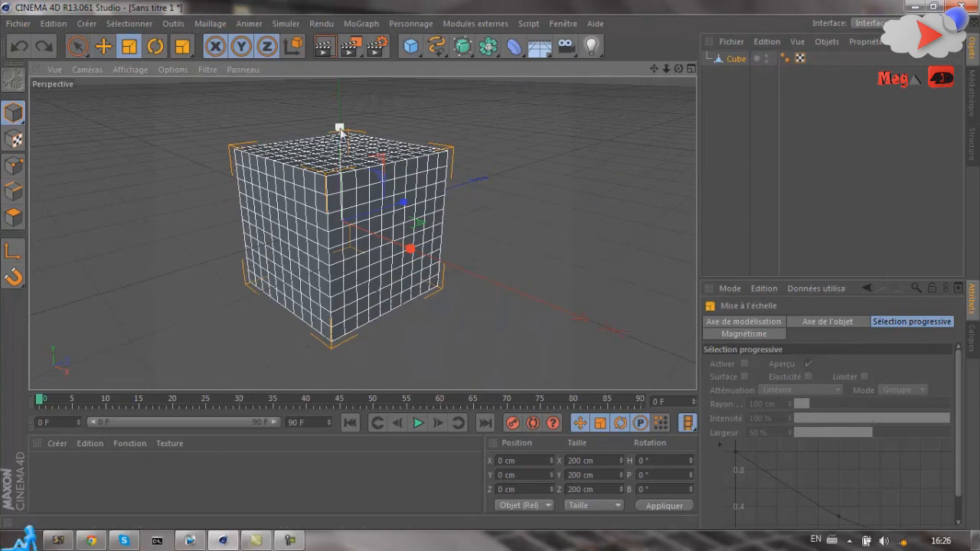
{"action": "left_click_drag", "start_coordinate": [679, 69], "coordinate": [651, 85]}
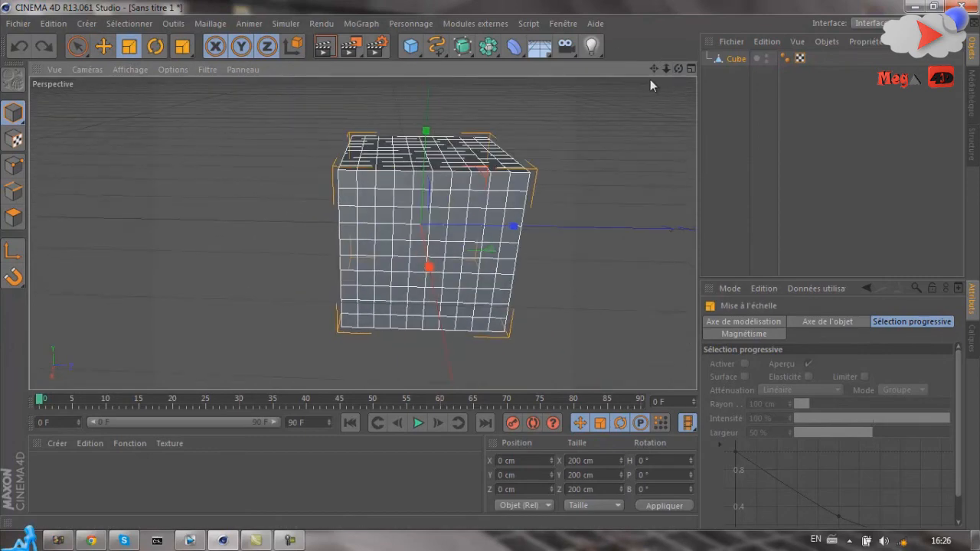
{"action": "left_click_drag", "start_coordinate": [678, 69], "coordinate": [268, 266]}
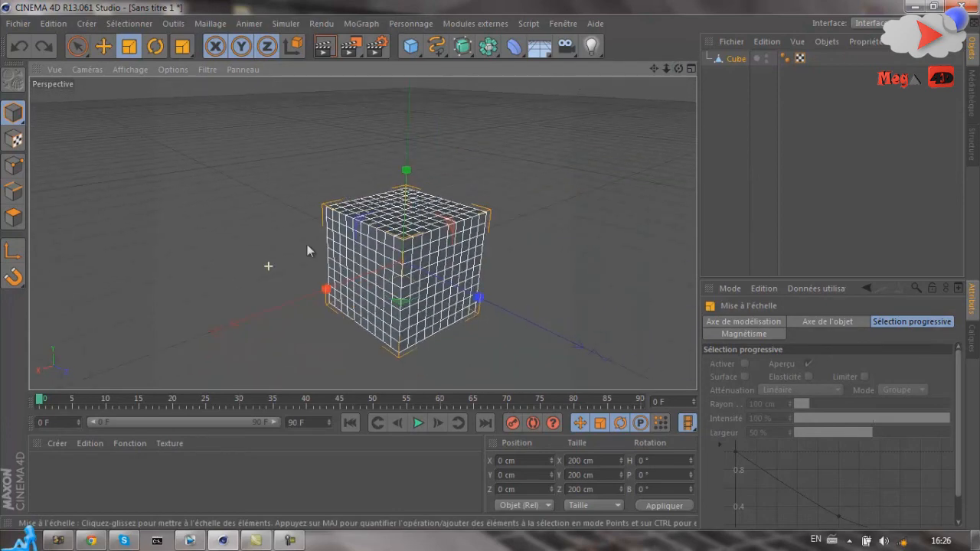
{"action": "left_click", "coordinate": [734, 61]}
{"action": "key", "text": "Delete"}
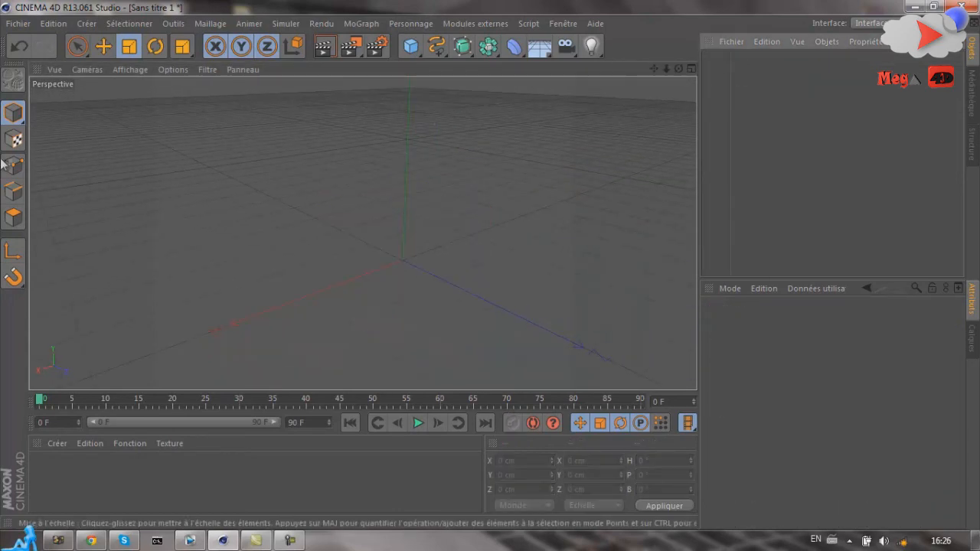
- Add a new cube and give it 10 segments each along X, Y and Z
{"action": "left_click", "coordinate": [410, 46]}
{"action": "left_click", "coordinate": [879, 351]}
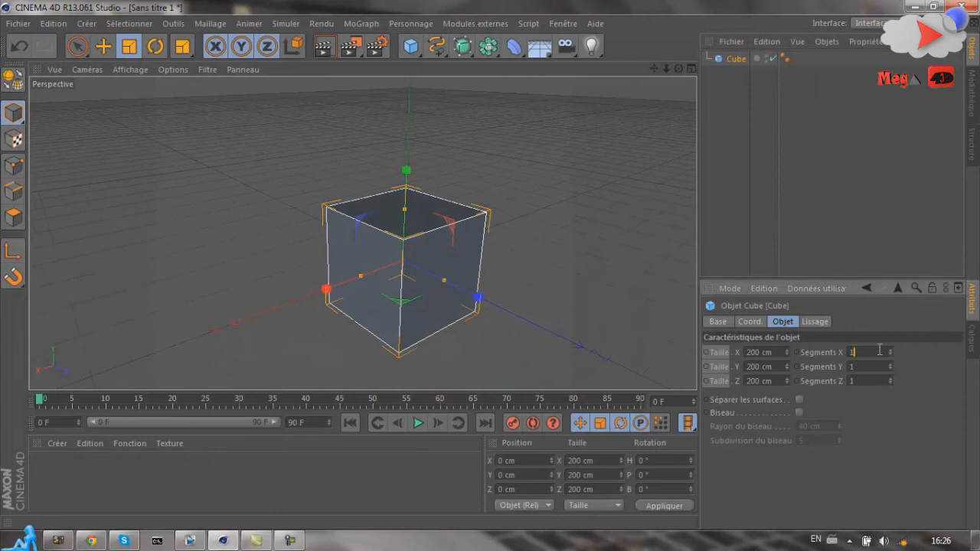
{"action": "key", "text": "Tab"}
{"action": "type", "text": "10"}
{"action": "key", "text": "Tab"}
{"action": "left_click", "coordinate": [607, 158]}
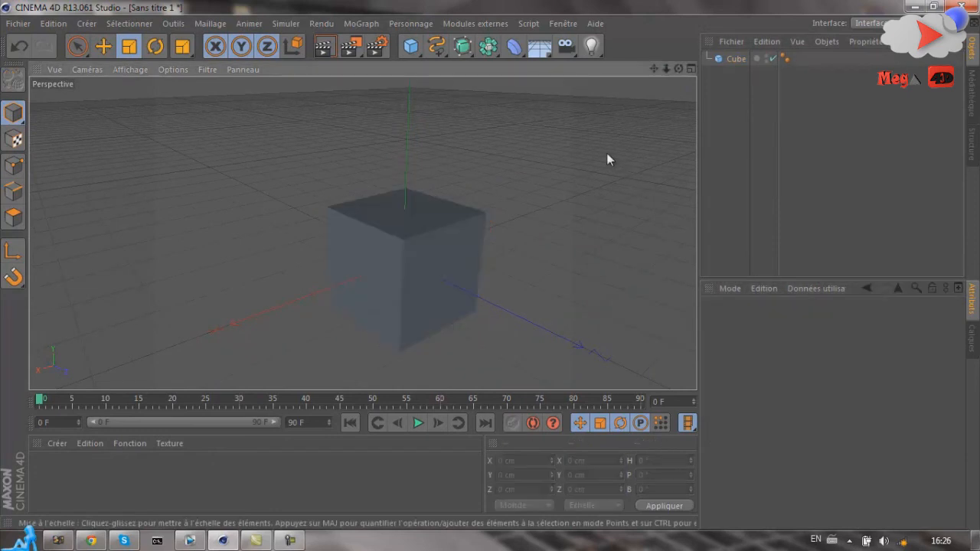
{"action": "left_click", "coordinate": [429, 264]}
{"action": "scroll", "coordinate": [430, 271], "scroll_direction": "up", "scroll_amount": 5}
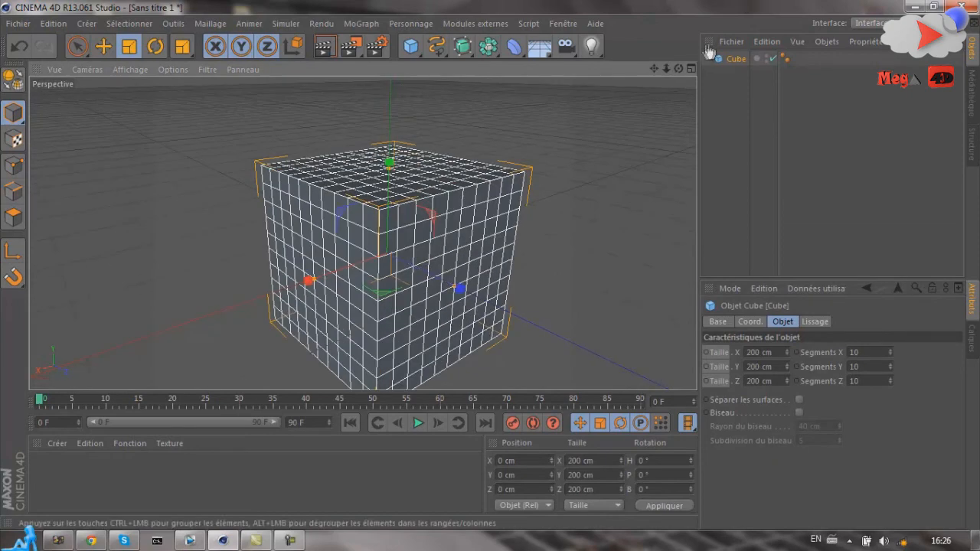
- Try scaling the parametric cube by its Y axis handle and undo the change
{"action": "left_click_drag", "start_coordinate": [678, 73], "coordinate": [496, 192]}
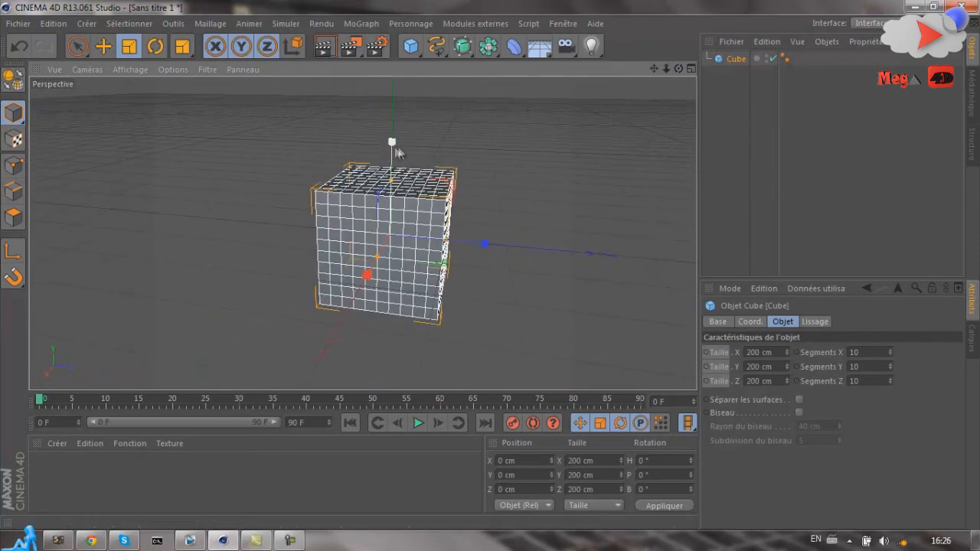
{"action": "left_click_drag", "start_coordinate": [393, 146], "coordinate": [374, 218]}
{"action": "key", "text": "ctrl+z"}
{"action": "scroll", "coordinate": [385, 243], "scroll_direction": "up", "scroll_amount": 2}
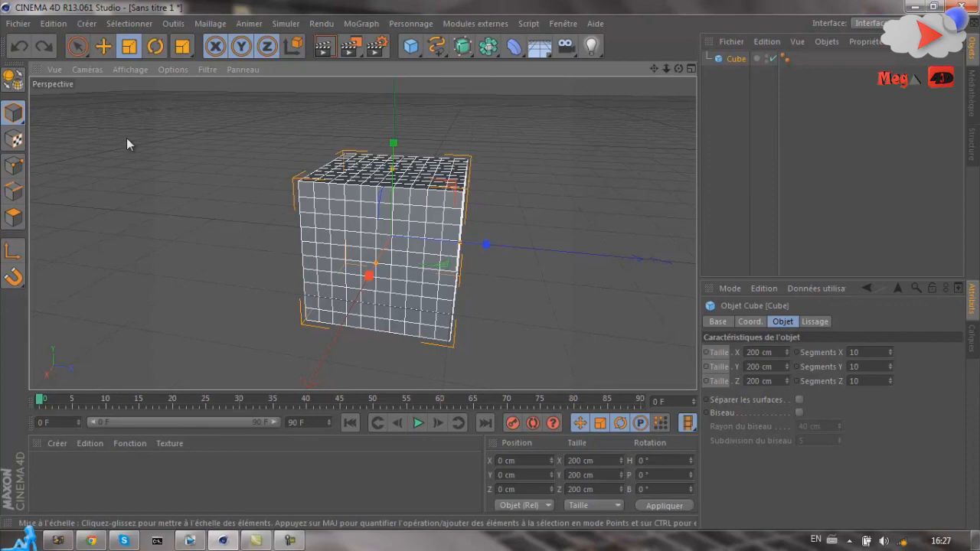
- Make the cube editable and try scaling it axis by axis to about 518 cm in X, 473 cm in Z and 0 cm in Y
{"action": "key", "text": "c"}
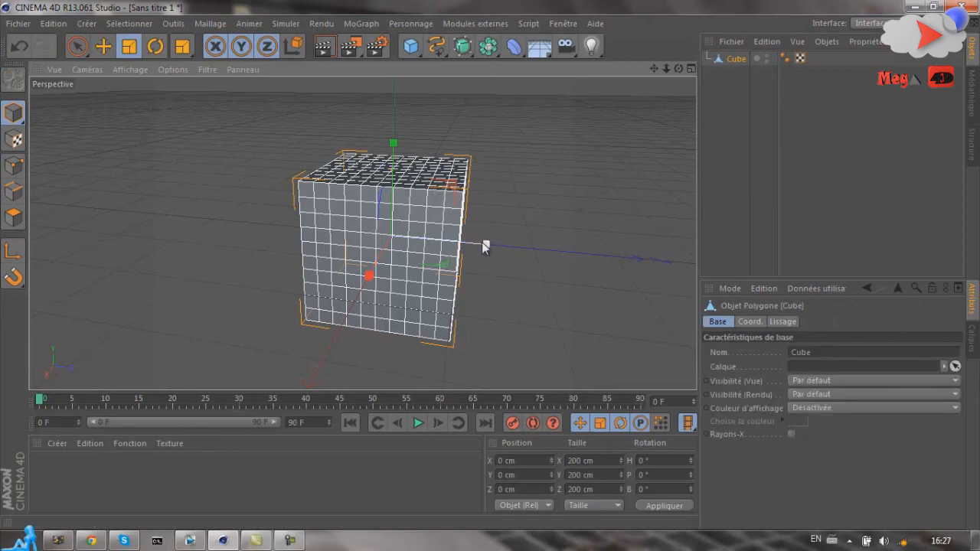
{"action": "left_click_drag", "start_coordinate": [482, 243], "coordinate": [470, 278]}
{"action": "left_click_drag", "start_coordinate": [370, 280], "coordinate": [388, 323]}
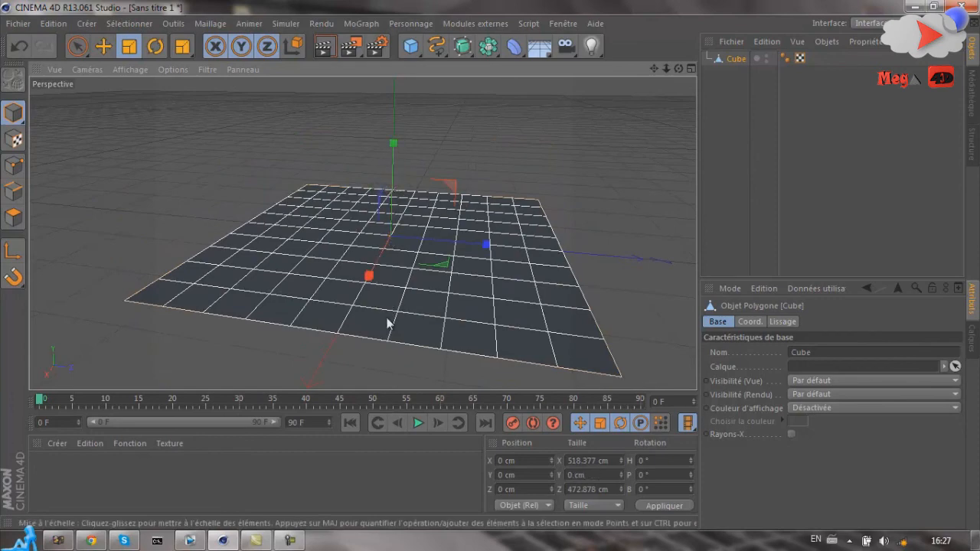
{"action": "key", "text": "ctrl+z"}
{"action": "key", "text": "ctrl+z"}
{"action": "left_click_drag", "start_coordinate": [394, 146], "coordinate": [388, 260]}
- Undo the axis scaling and the cube's conversion to an editable object
{"action": "key", "text": "ctrl+z"}
{"action": "key", "text": "ctrl+z"}
{"action": "key", "text": "ctrl+z"}
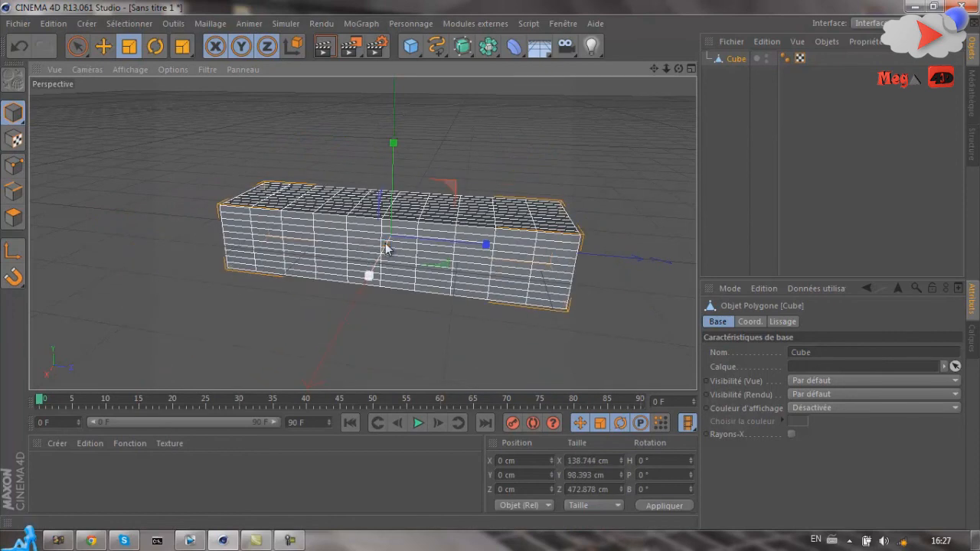
{"action": "key", "text": "ctrl+z"}
{"action": "key", "text": "ctrl+z"}
{"action": "key", "text": "ctrl+z"}
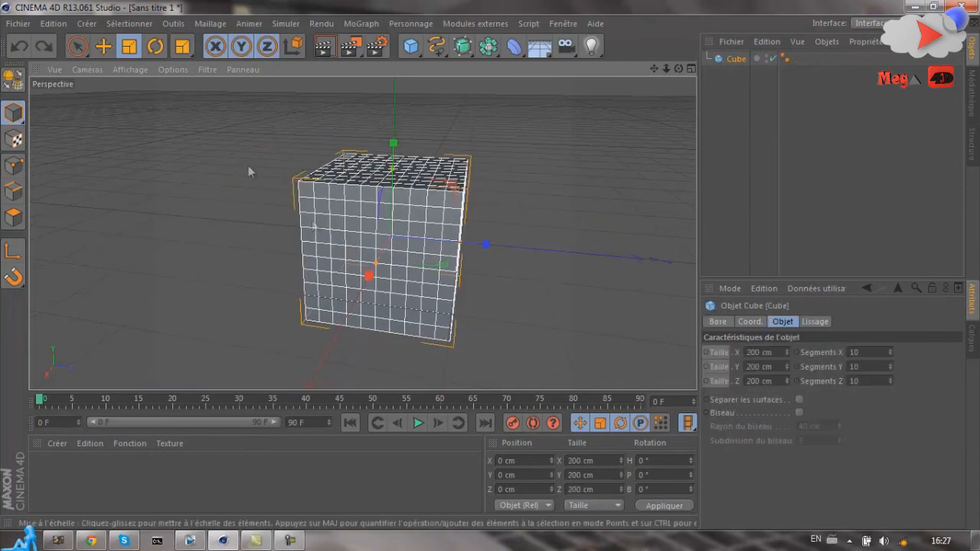
- Try rotating the cube with the Rotate tool and undo the rotation
{"action": "left_click", "coordinate": [226, 130]}
{"action": "key", "text": "r"}
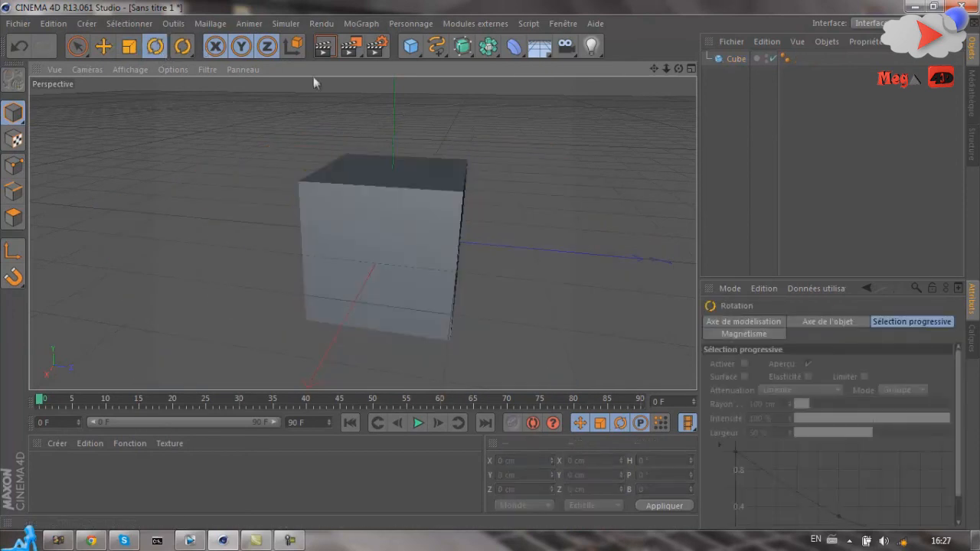
{"action": "left_click", "coordinate": [352, 222]}
{"action": "left_click_drag", "start_coordinate": [394, 186], "coordinate": [373, 60]}
{"action": "key", "text": "ctrl+z"}
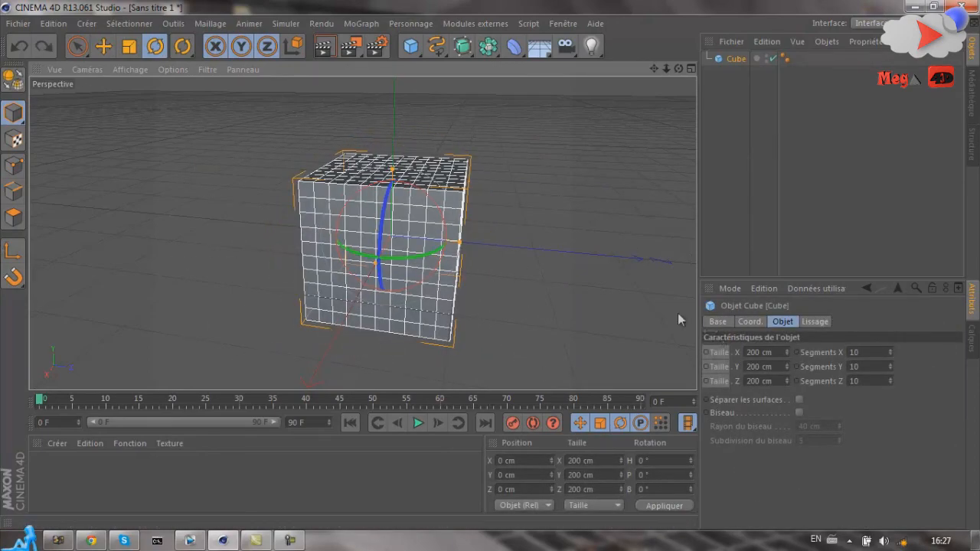
- Toggle the X-axis lock, activate the Move tool, and try moving the cube along its X axis
{"action": "left_click", "coordinate": [217, 47]}
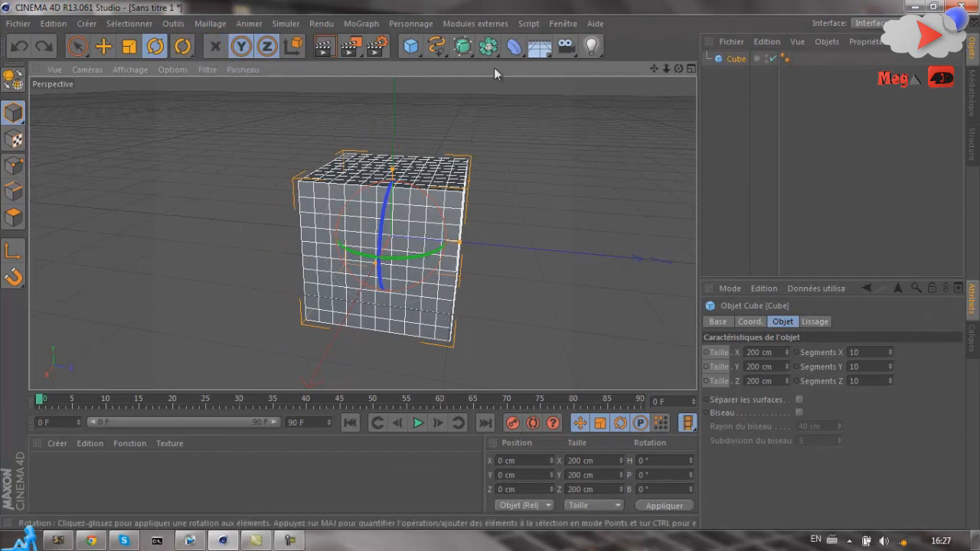
{"action": "left_click", "coordinate": [103, 47]}
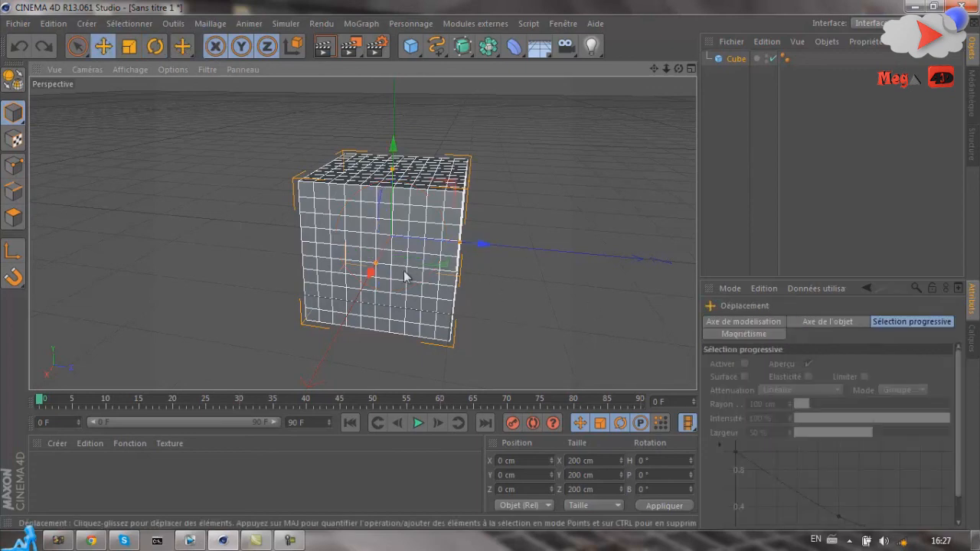
{"action": "left_click_drag", "start_coordinate": [369, 272], "coordinate": [407, 201]}
{"action": "key", "text": "ctrl+z"}
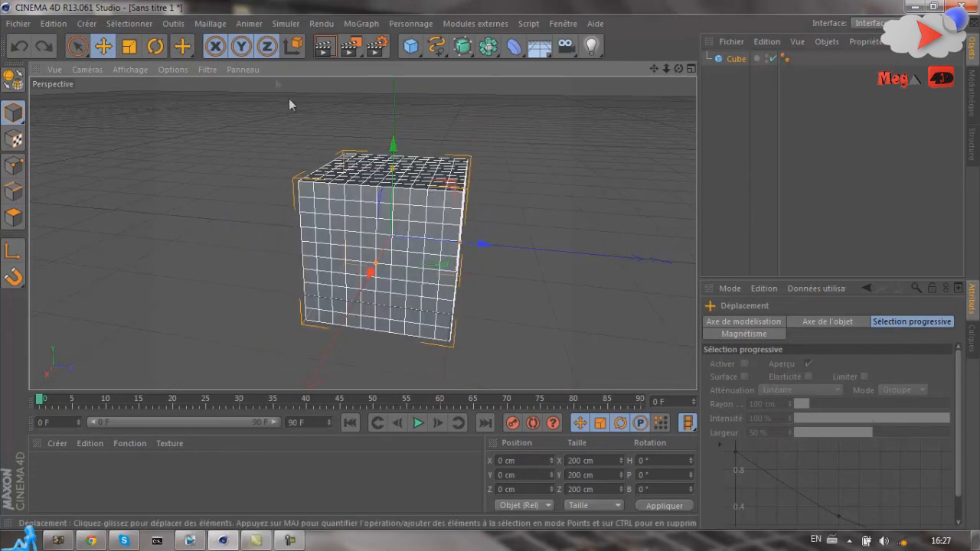
- Lock the X axis, try moving the cube by its X handle, undo the move and unlock the axis
{"action": "left_click", "coordinate": [215, 47]}
{"action": "left_click_drag", "start_coordinate": [372, 274], "coordinate": [457, 221]}
{"action": "key", "text": "ctrl+z"}
{"action": "key", "text": "ctrl+z"}
{"action": "left_click", "coordinate": [215, 47]}
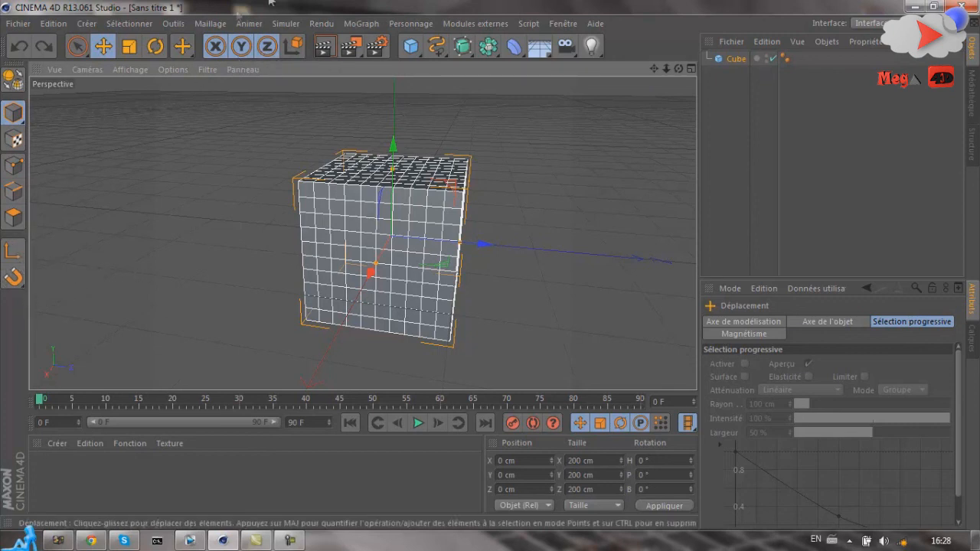
- Open the render settings, browse the Film/Video output presets, and set the film format to HDTV (16:9)
{"action": "left_click", "coordinate": [376, 51]}
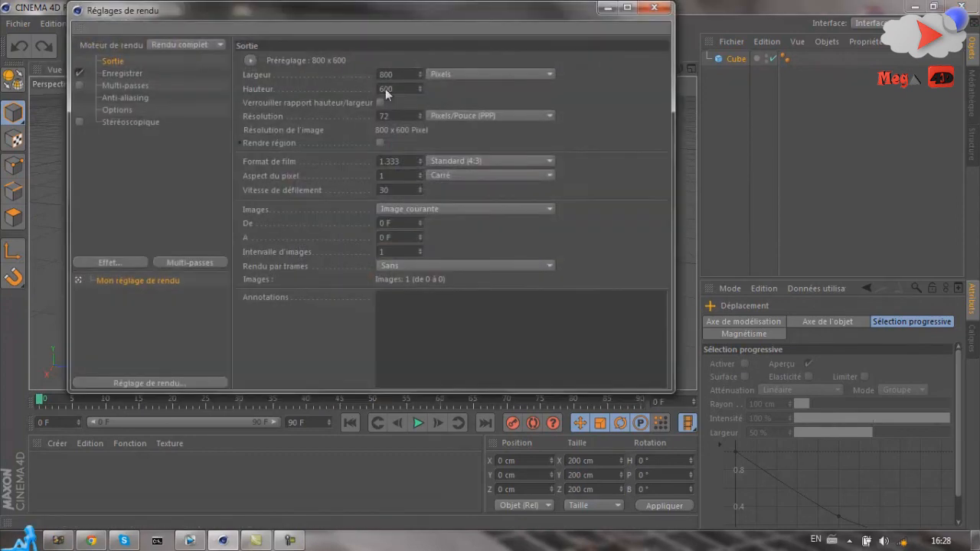
{"action": "left_click", "coordinate": [250, 60]}
{"action": "mouse_move", "coordinate": [303, 104]}
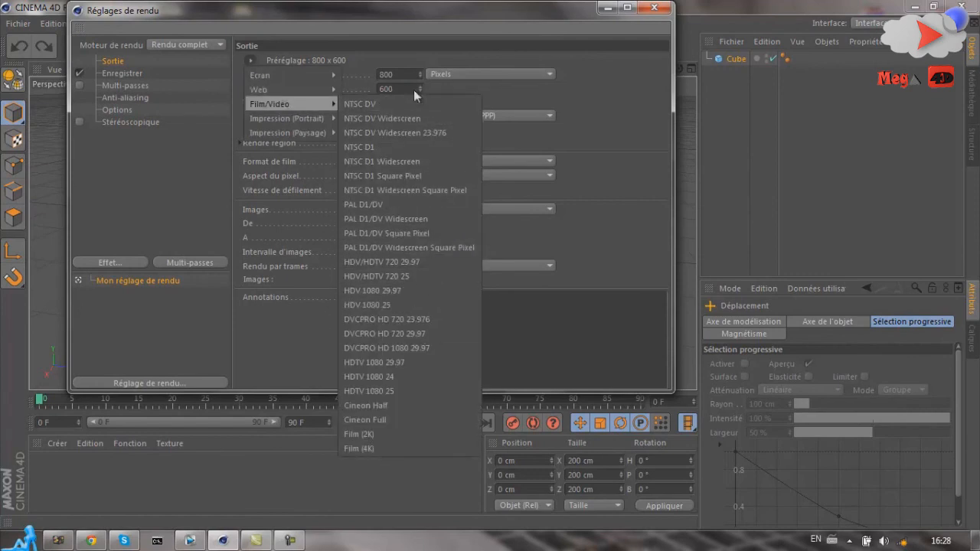
{"action": "left_click", "coordinate": [568, 89]}
{"action": "left_click", "coordinate": [252, 58]}
{"action": "mouse_move", "coordinate": [285, 104]}
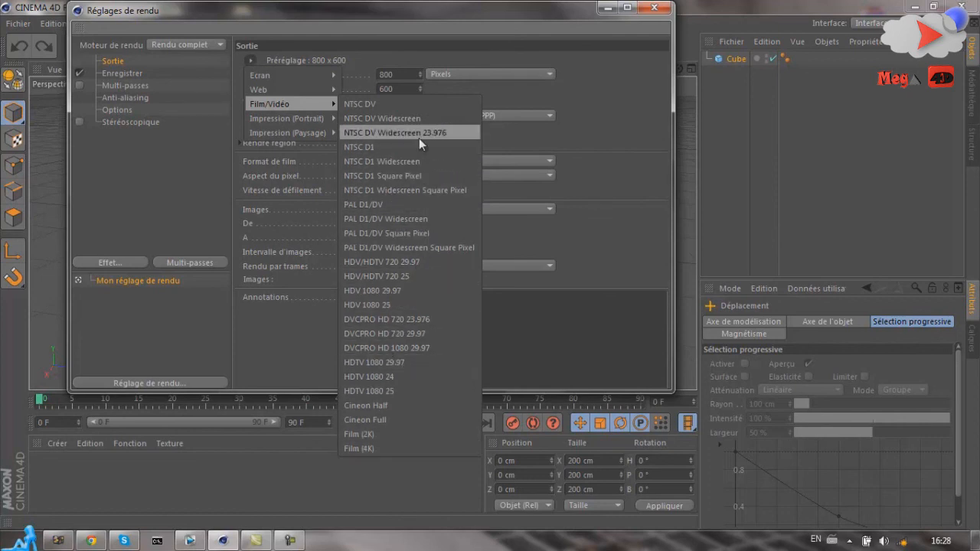
{"action": "left_click", "coordinate": [580, 83]}
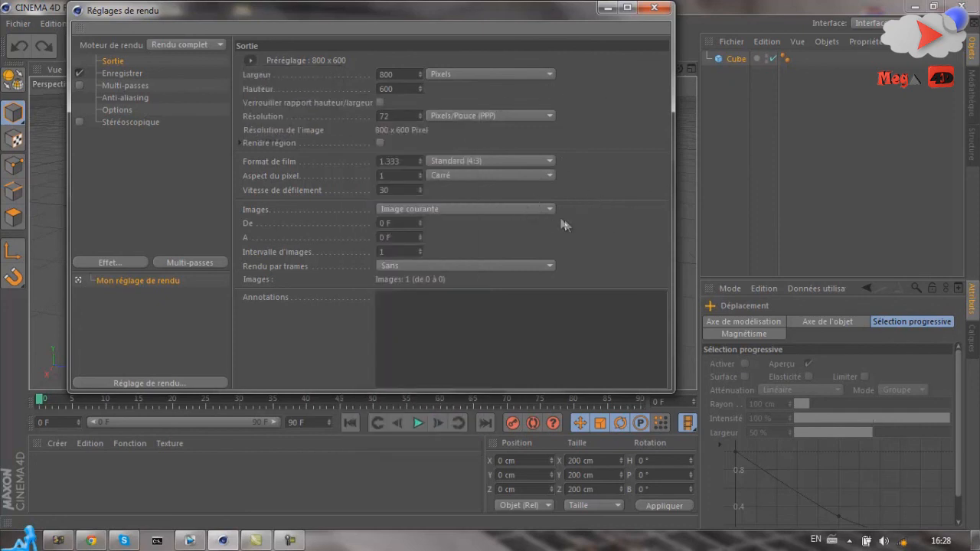
{"action": "left_click", "coordinate": [539, 162]}
{"action": "left_click", "coordinate": [489, 220]}
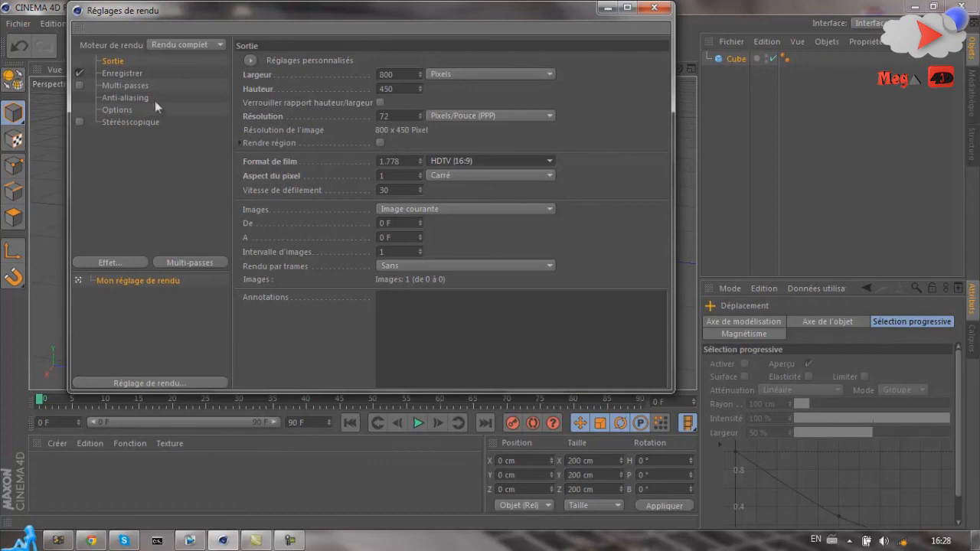
- Review the saving, multi-pass and anti-aliasing pages of the render settings, and minimize the window
{"action": "left_click", "coordinate": [130, 73]}
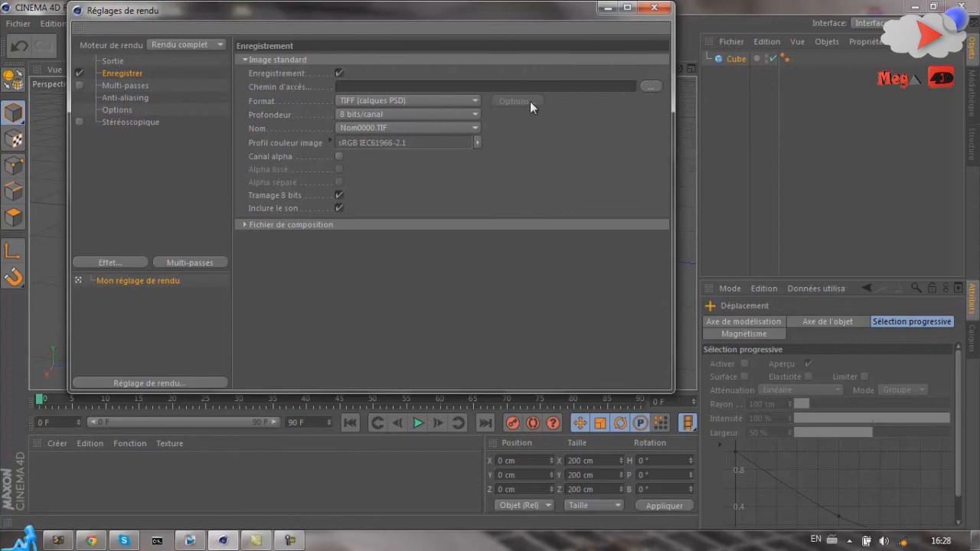
{"action": "left_click", "coordinate": [172, 85]}
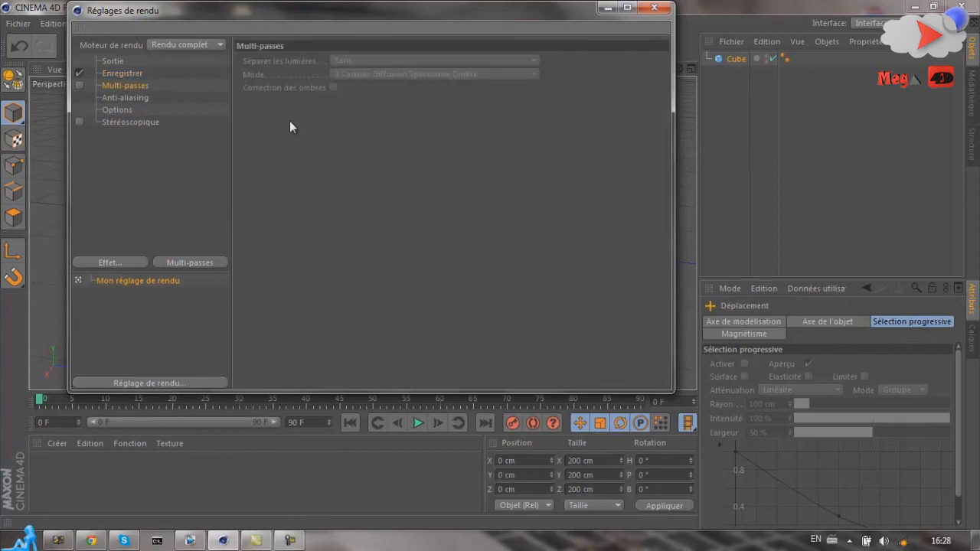
{"action": "left_click", "coordinate": [128, 97]}
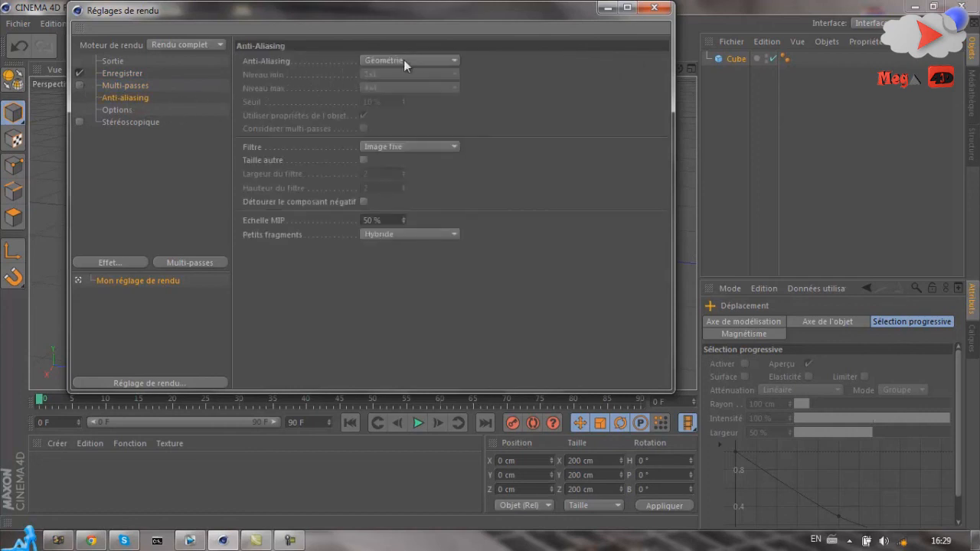
{"action": "left_click", "coordinate": [605, 9]}
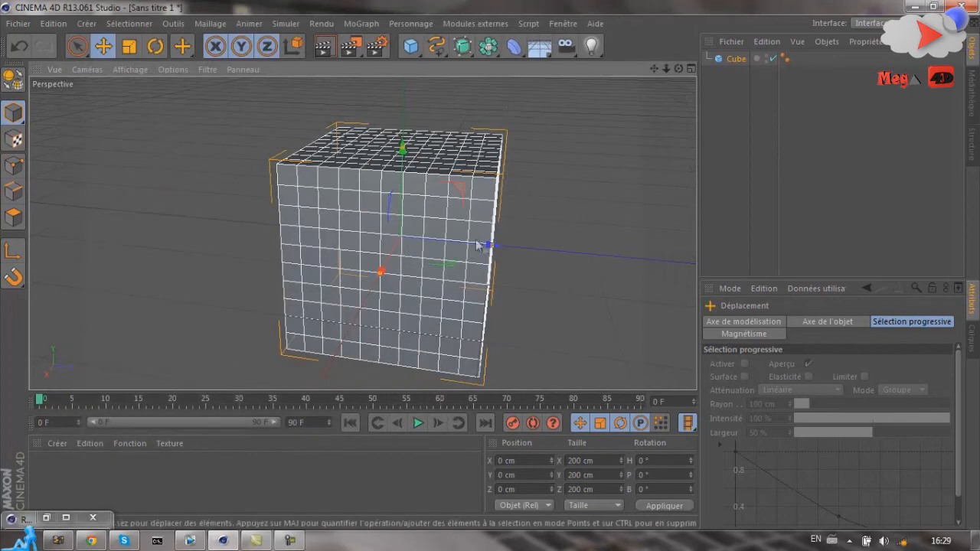
- Render a close-up of the cube's corner in the viewport and clear the preview
{"action": "scroll", "coordinate": [264, 213], "scroll_direction": "up", "scroll_amount": 5}
{"action": "scroll", "coordinate": [264, 213], "scroll_direction": "up", "scroll_amount": 4}
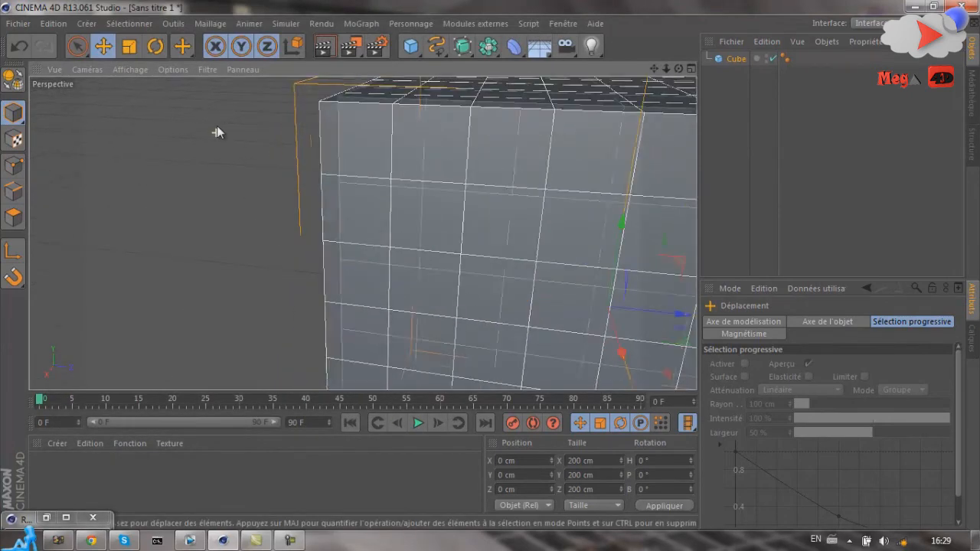
{"action": "left_click", "coordinate": [325, 46]}
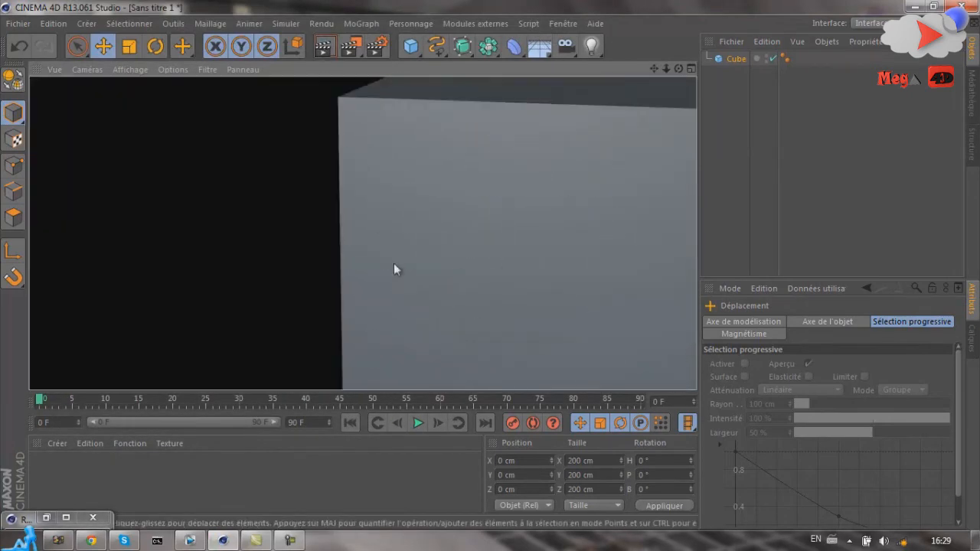
{"action": "left_click", "coordinate": [318, 182]}
- Render the whole cube in the viewport from farther away and clear the preview
{"action": "scroll", "coordinate": [315, 181], "scroll_direction": "down", "scroll_amount": 3}
{"action": "scroll", "coordinate": [276, 151], "scroll_direction": "down", "scroll_amount": 5}
{"action": "scroll", "coordinate": [273, 151], "scroll_direction": "down", "scroll_amount": 2}
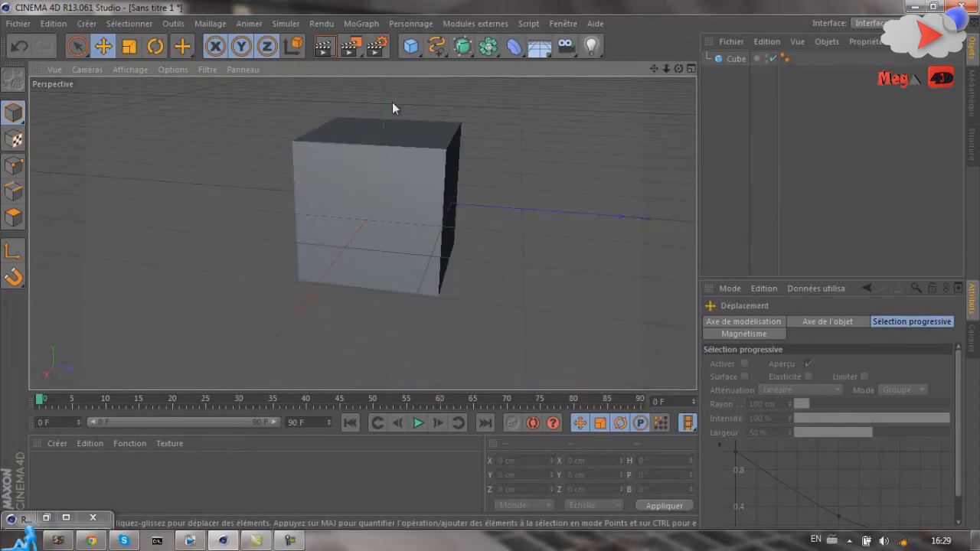
{"action": "left_click", "coordinate": [324, 47]}
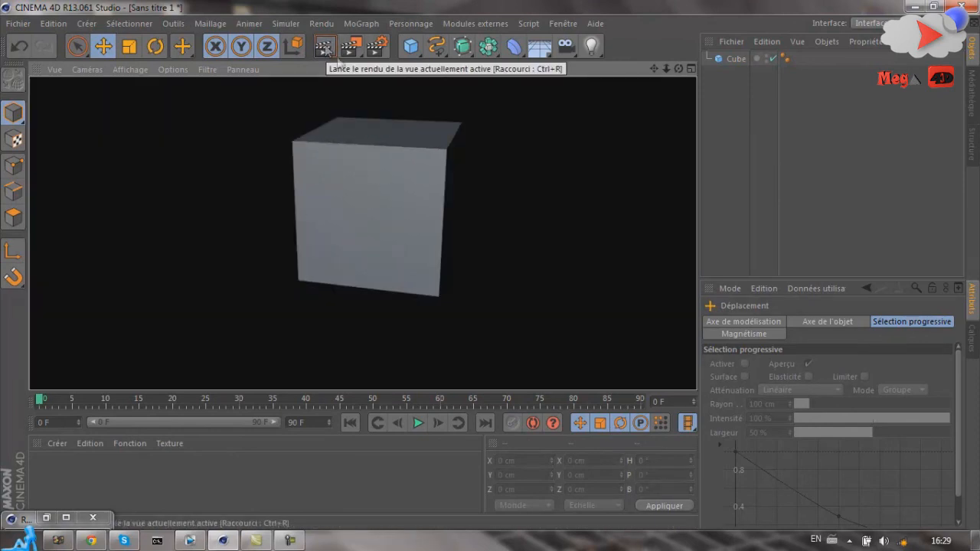
{"action": "left_click", "coordinate": [398, 212]}
- Set anti-aliasing to Sans and render the cube in the viewport, repeating the render from closer up
{"action": "left_click", "coordinate": [66, 518]}
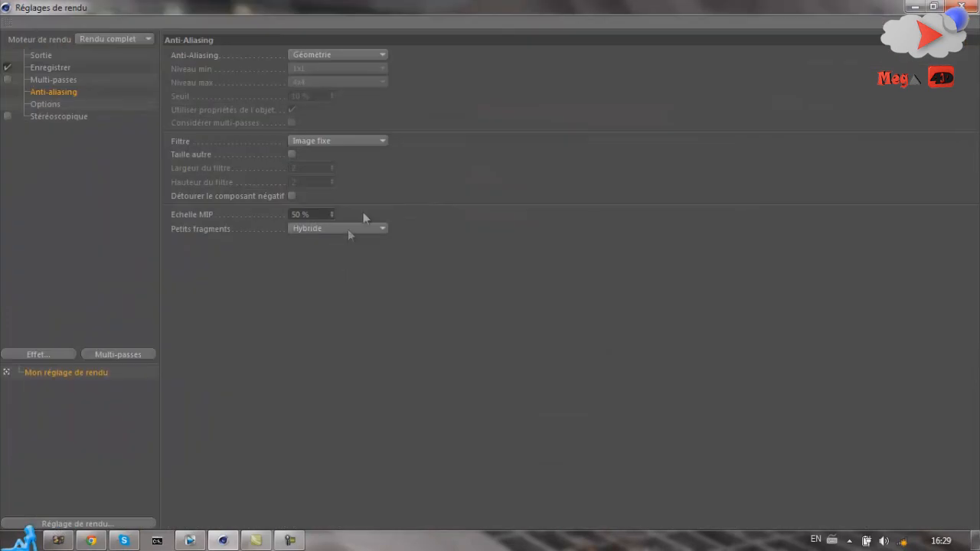
{"action": "left_click", "coordinate": [353, 55]}
{"action": "left_click", "coordinate": [344, 67]}
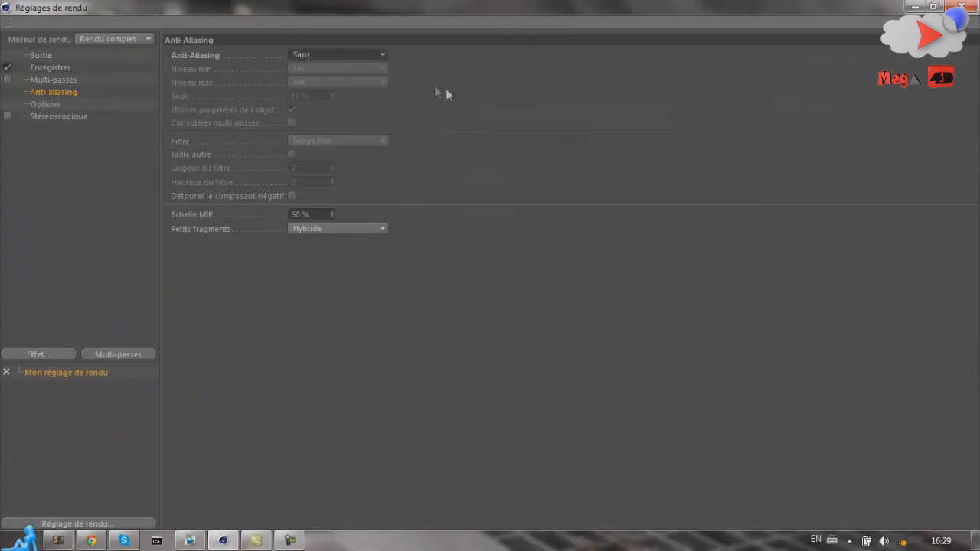
{"action": "left_click", "coordinate": [914, 6]}
{"action": "left_click", "coordinate": [324, 47]}
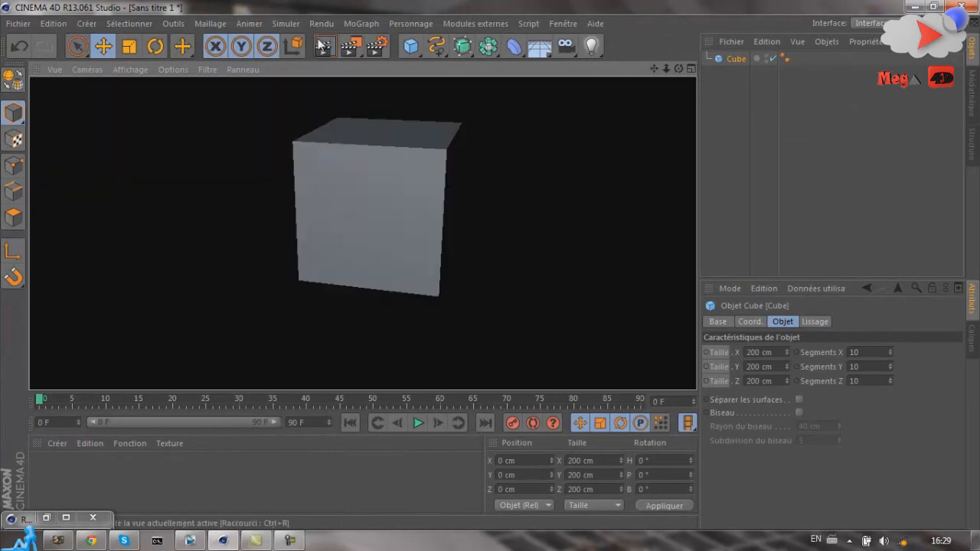
{"action": "left_click", "coordinate": [396, 186]}
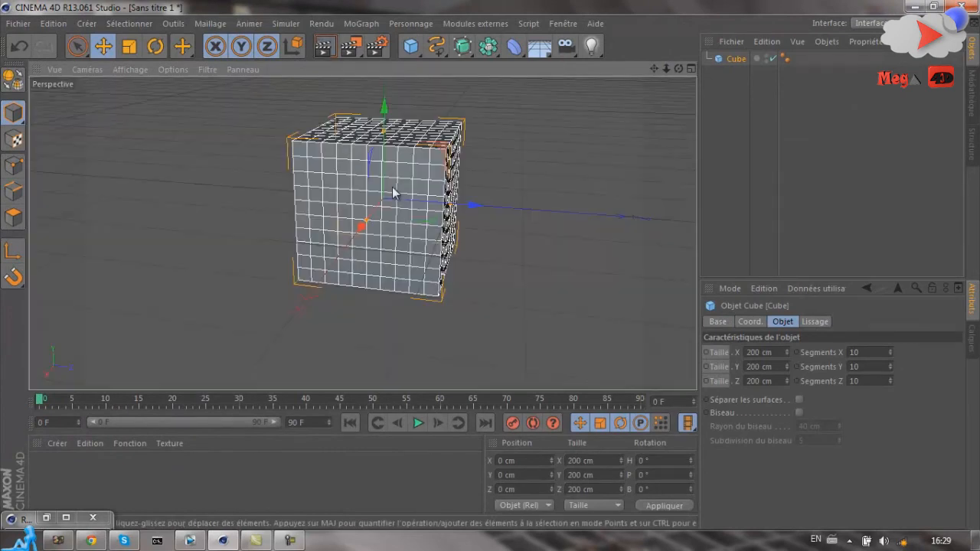
{"action": "scroll", "coordinate": [334, 216], "scroll_direction": "up", "scroll_amount": 3}
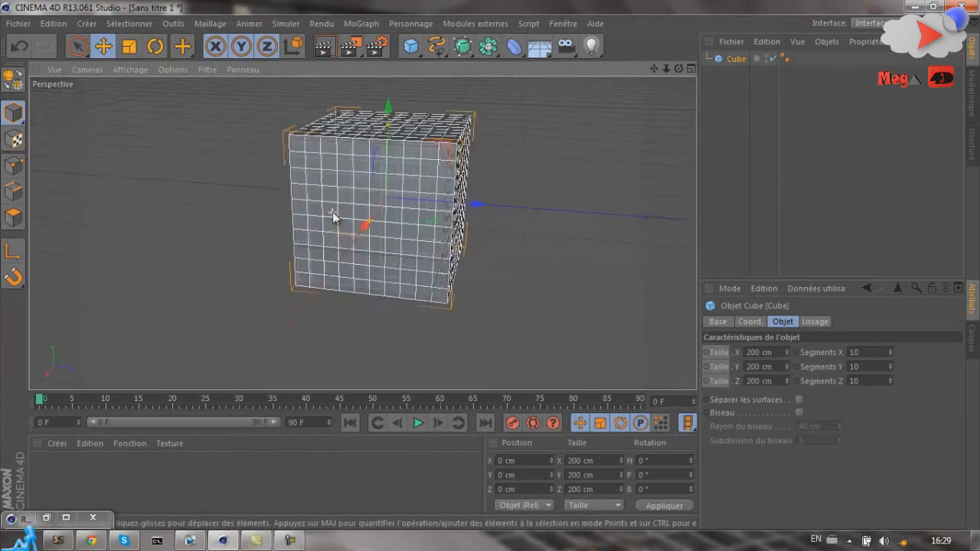
{"action": "left_click", "coordinate": [328, 49]}
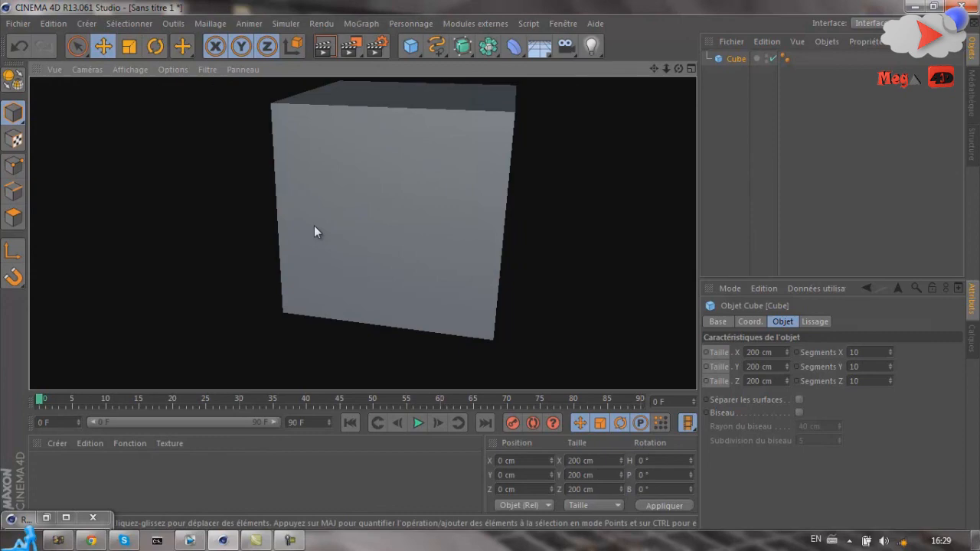
- Place the render settings window beside the rendered cube to examine its edges, and close the window
{"action": "left_click", "coordinate": [66, 518]}
{"action": "left_click_drag", "start_coordinate": [396, 3], "coordinate": [821, 99]}
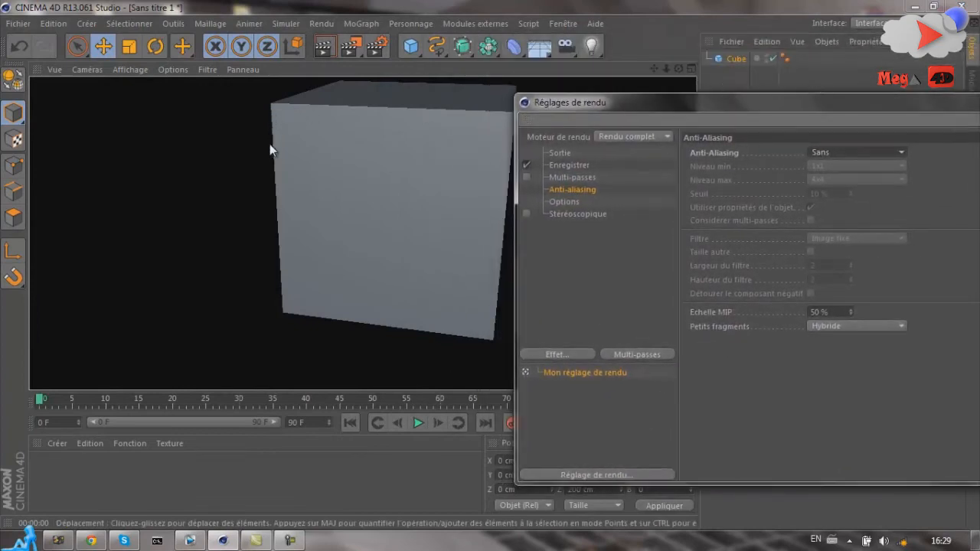
{"action": "left_click_drag", "start_coordinate": [724, 103], "coordinate": [545, 164]}
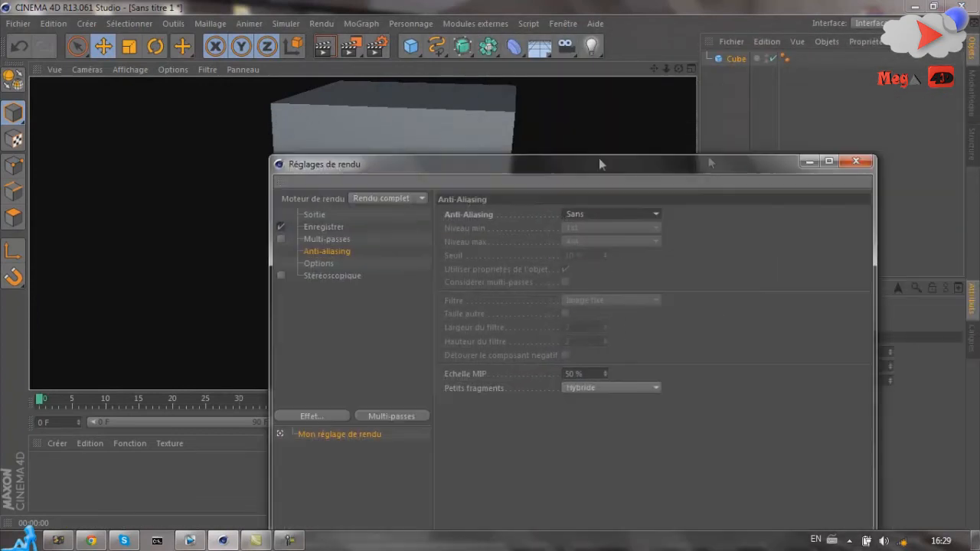
{"action": "left_click", "coordinate": [856, 163]}
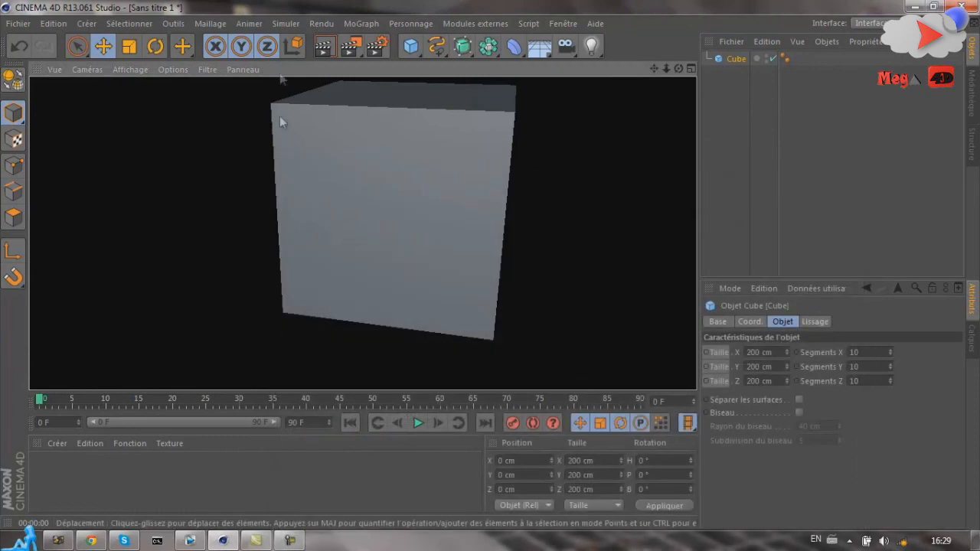
- Set anti-aliasing to Au mieux with minimum level 1x1 and maximum level 2x2, and render the cube in the viewport
{"action": "left_click", "coordinate": [376, 46]}
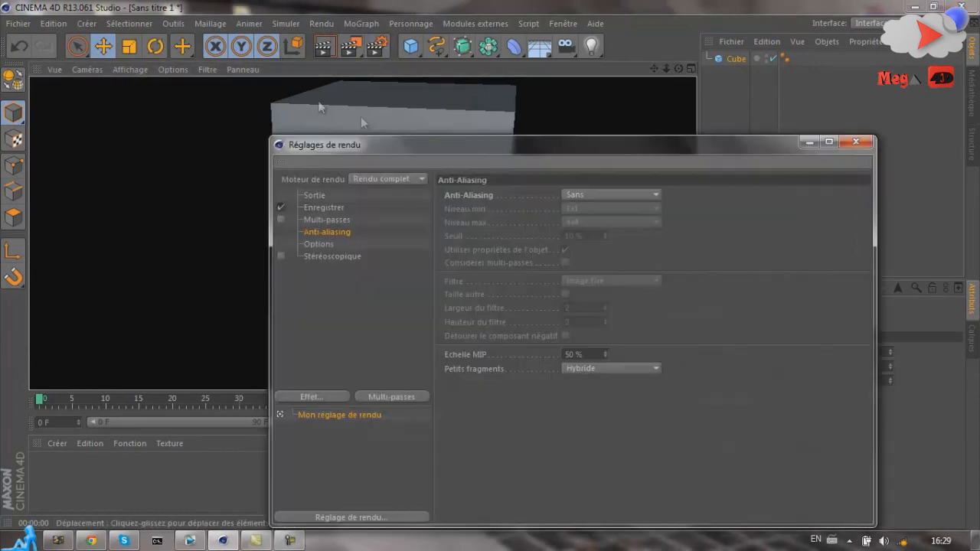
{"action": "left_click", "coordinate": [651, 197]}
{"action": "left_click", "coordinate": [605, 238]}
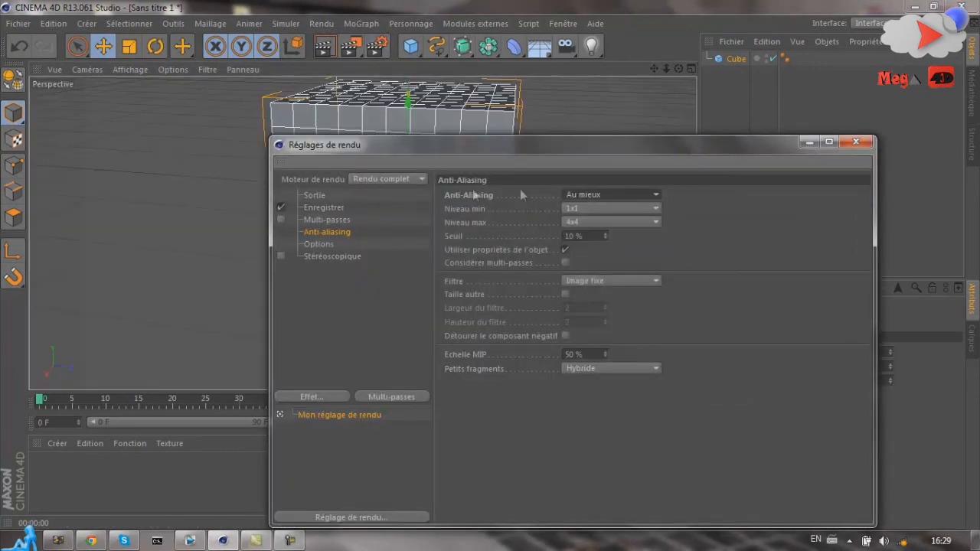
{"action": "left_click", "coordinate": [592, 221]}
{"action": "left_click", "coordinate": [588, 254]}
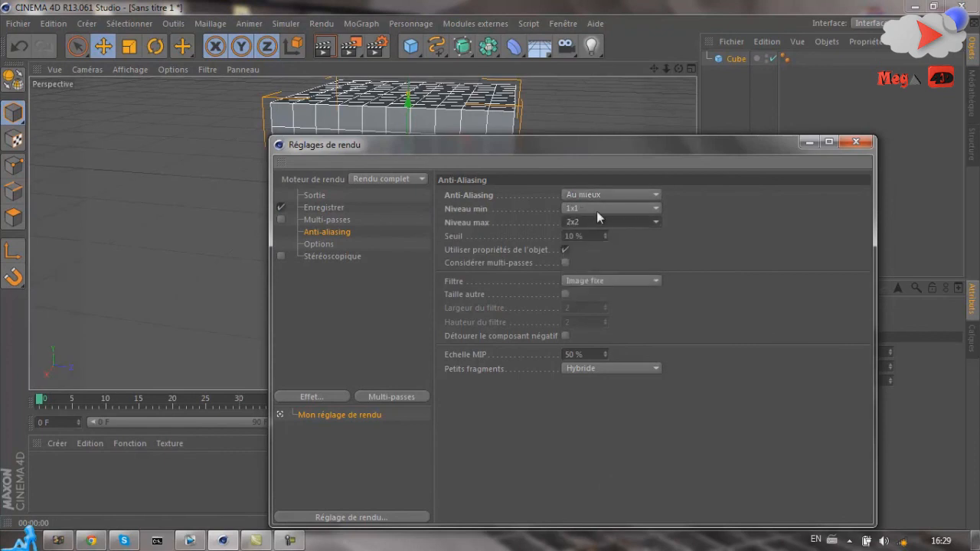
{"action": "left_click", "coordinate": [596, 209]}
{"action": "left_click", "coordinate": [603, 220]}
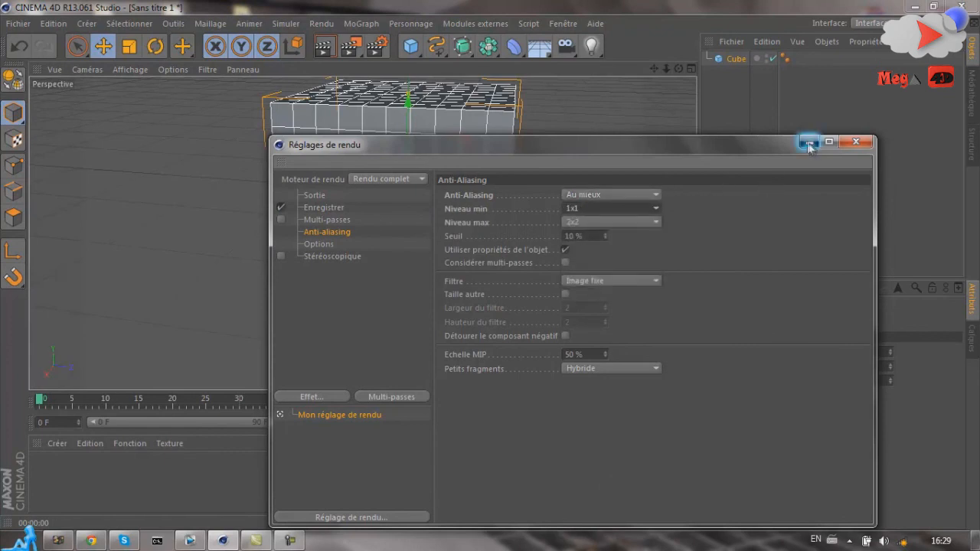
{"action": "left_click", "coordinate": [808, 142]}
{"action": "left_click", "coordinate": [324, 46]}
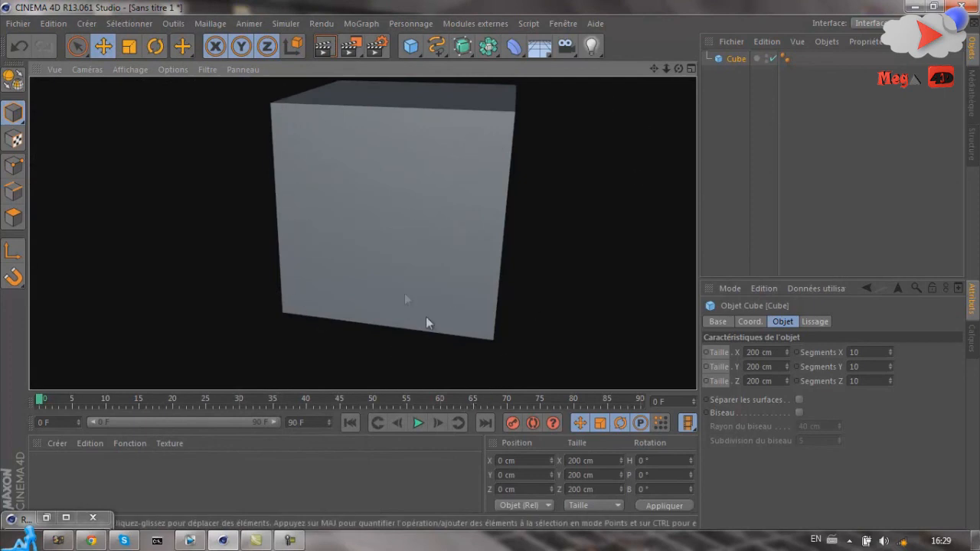
- Review the Options and Stéréoscopique pages of the render settings, keeping the window beside the cube
{"action": "left_click", "coordinate": [66, 517]}
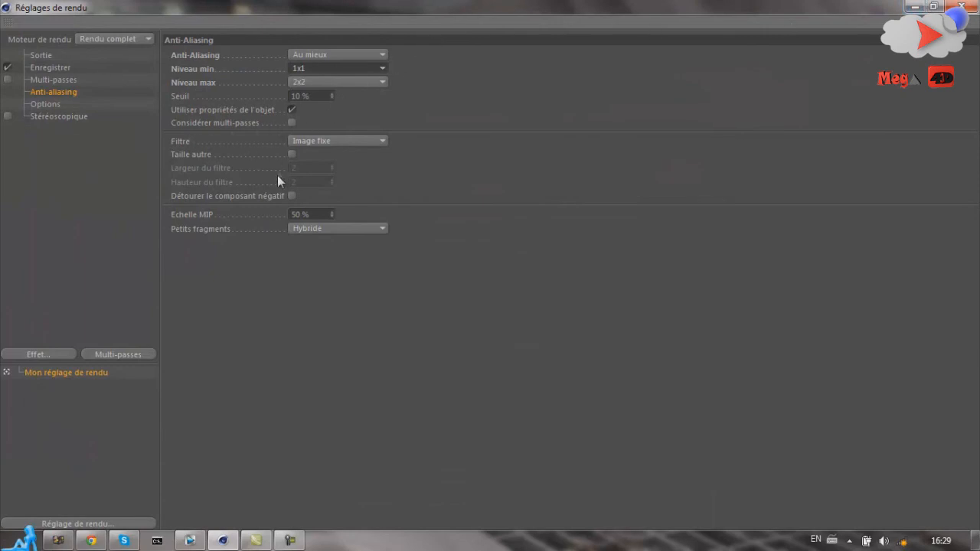
{"action": "left_click", "coordinate": [47, 104]}
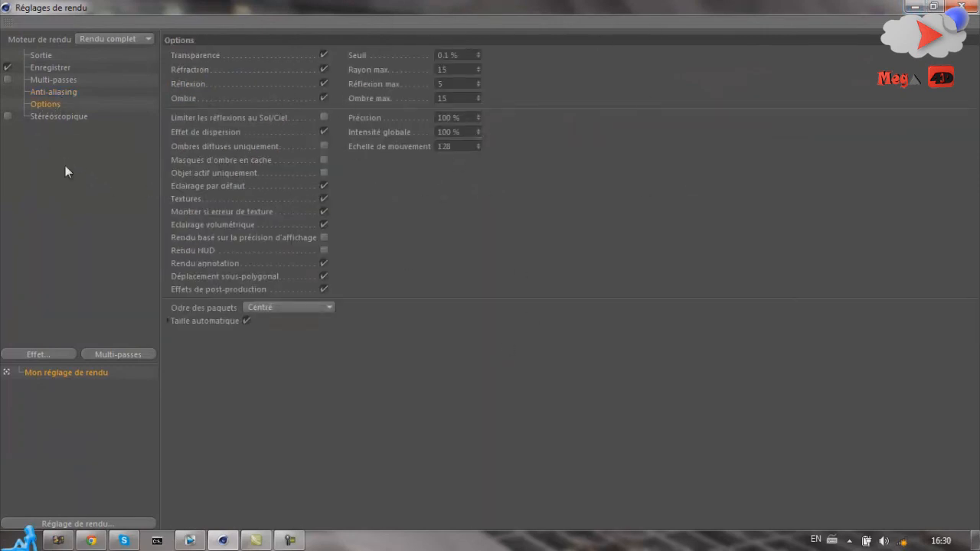
{"action": "left_click_drag", "start_coordinate": [449, 6], "coordinate": [802, 147]}
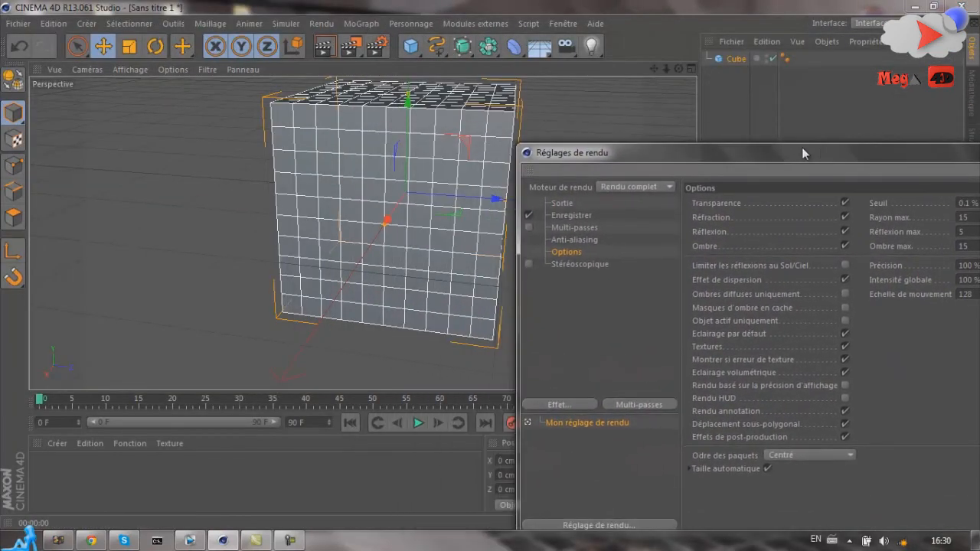
{"action": "left_click", "coordinate": [595, 264]}
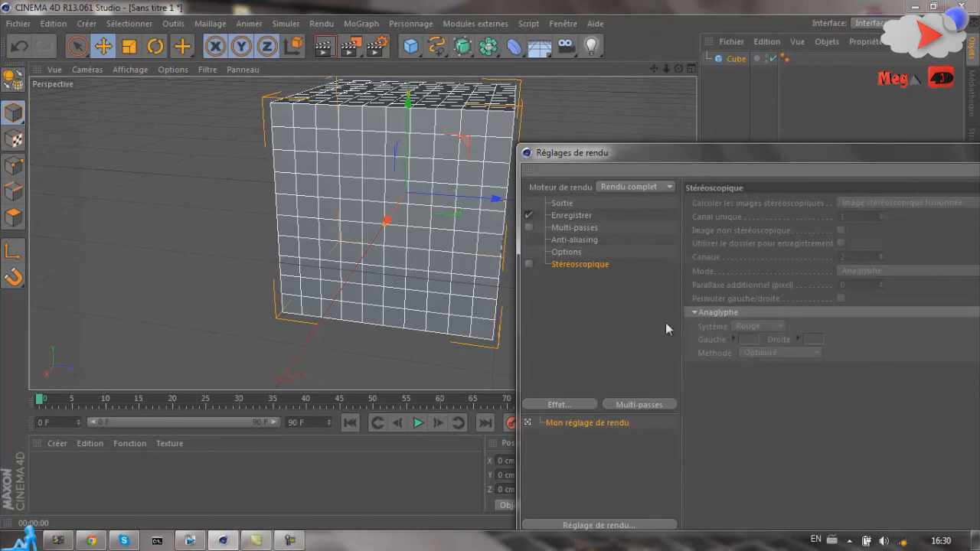
{"action": "left_click_drag", "start_coordinate": [749, 150], "coordinate": [606, 143]}
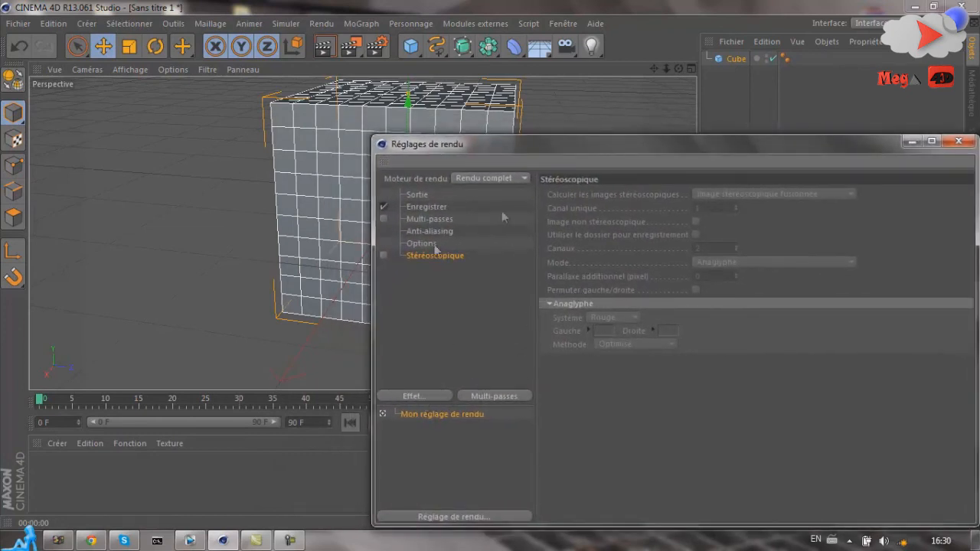
- Add the Occlusion ambiante effect to the render settings and move the window clear of the cube
{"action": "left_click", "coordinate": [411, 396]}
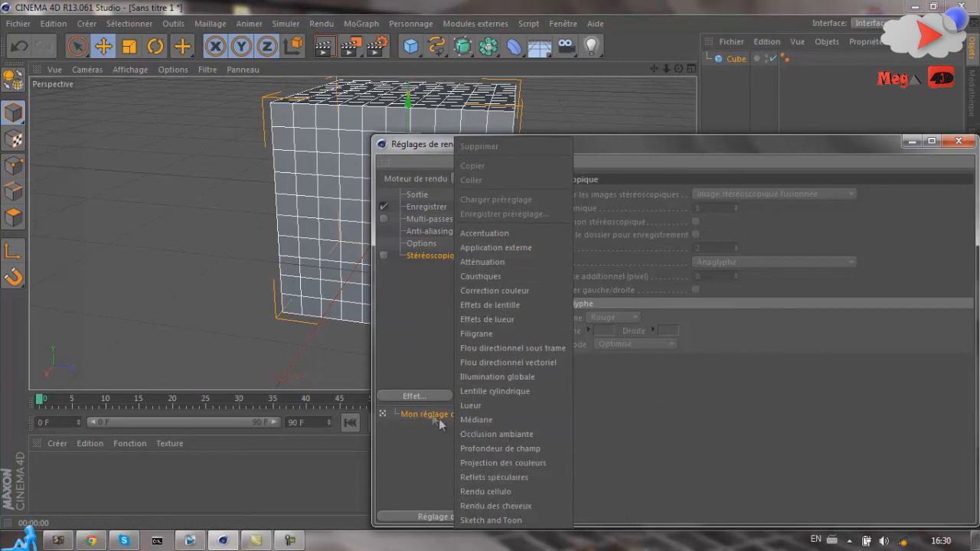
{"action": "left_click", "coordinate": [534, 438]}
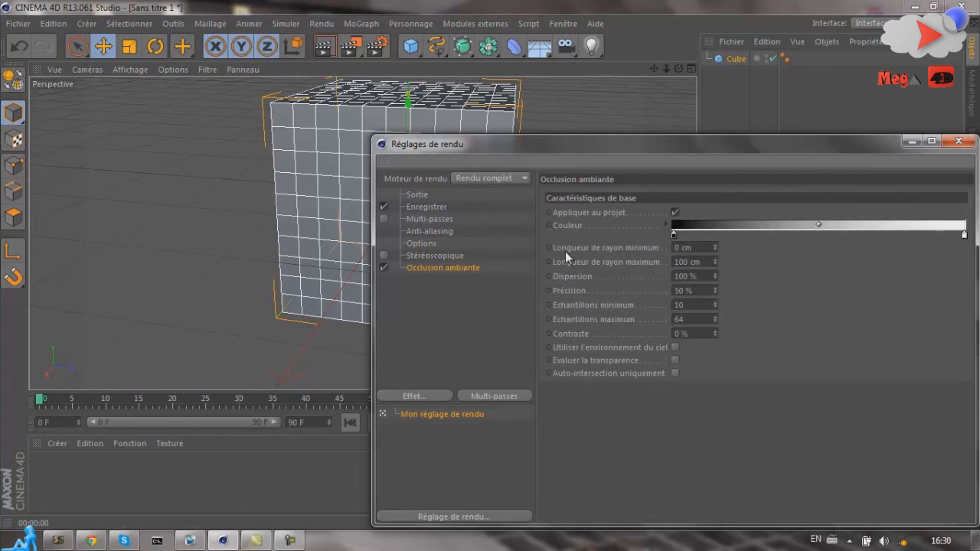
{"action": "left_click_drag", "start_coordinate": [849, 149], "coordinate": [968, 15]}
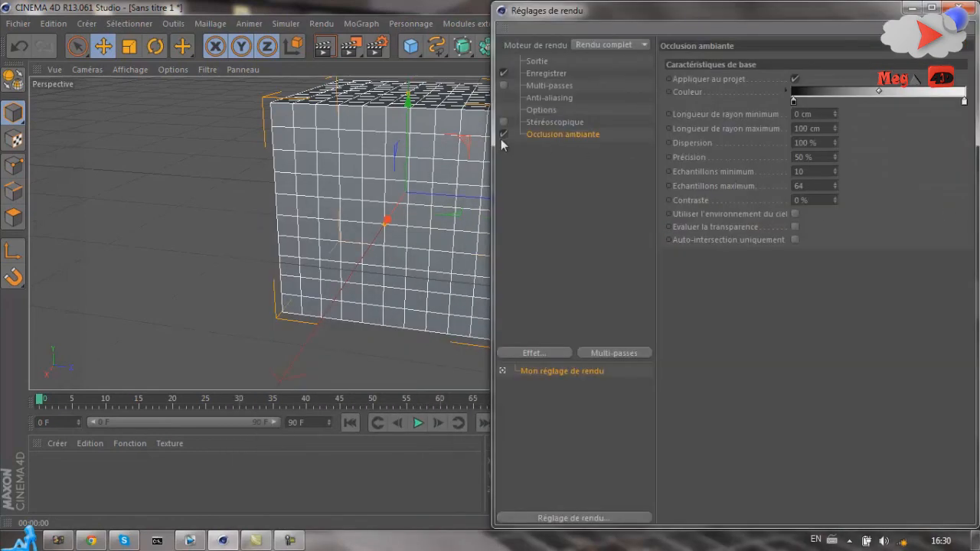
- Disable the Occlusion ambiante effect, look over the other available render effects, and close the render settings
{"action": "left_click_drag", "start_coordinate": [494, 167], "coordinate": [701, 213]}
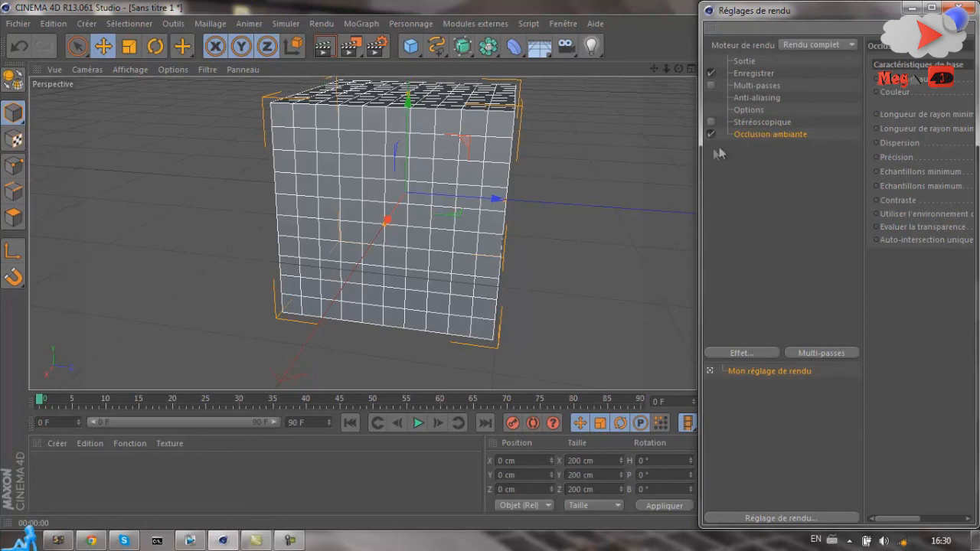
{"action": "left_click_drag", "start_coordinate": [701, 159], "coordinate": [541, 190]}
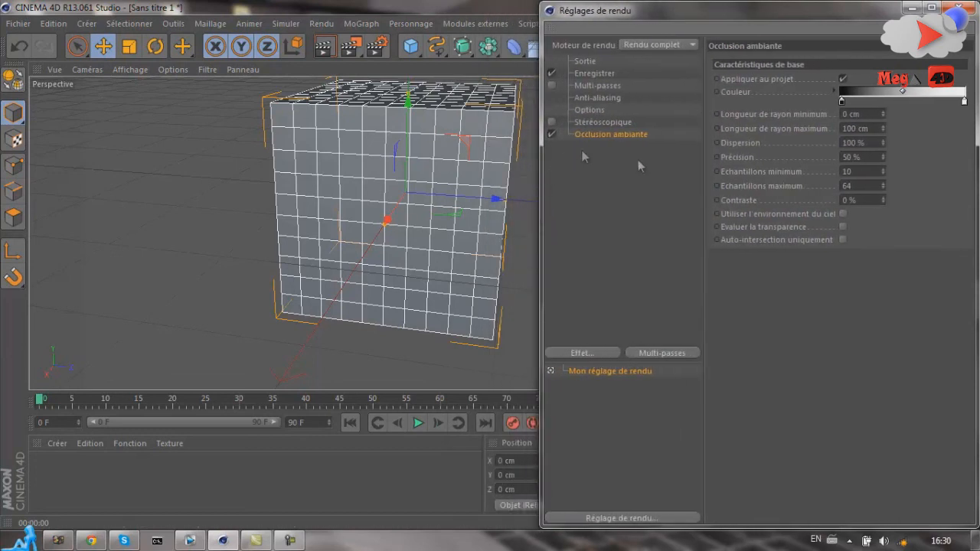
{"action": "left_click", "coordinate": [551, 133]}
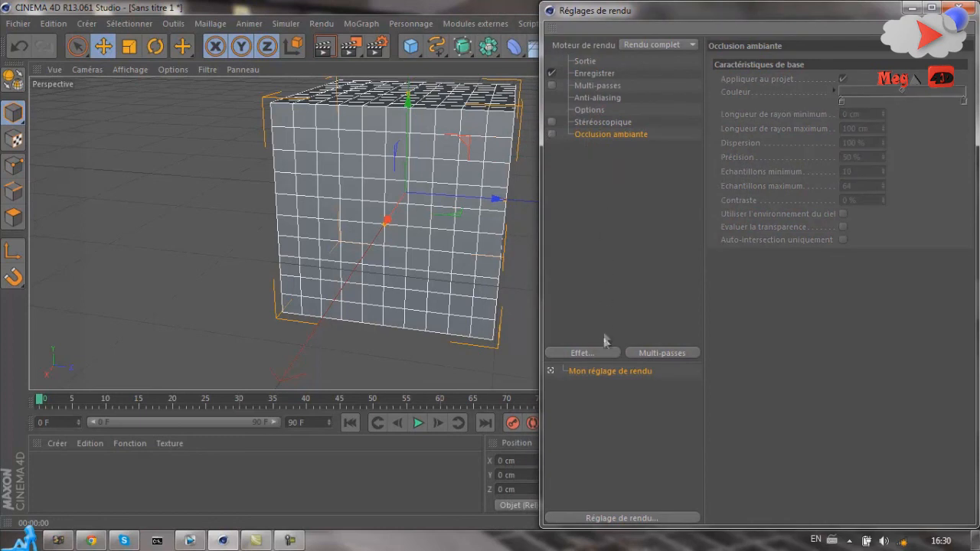
{"action": "left_click", "coordinate": [618, 351]}
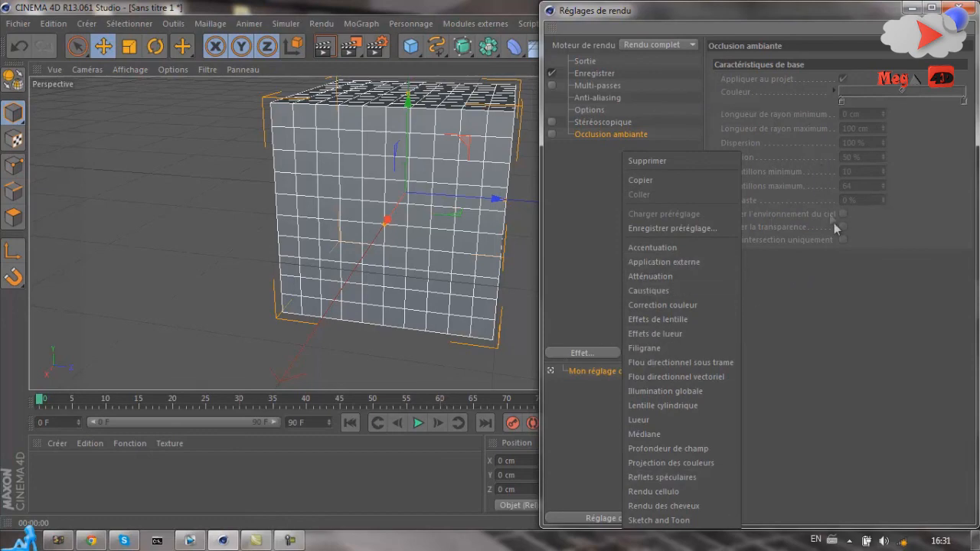
{"action": "left_click", "coordinate": [806, 395]}
{"action": "left_click", "coordinate": [970, 8]}
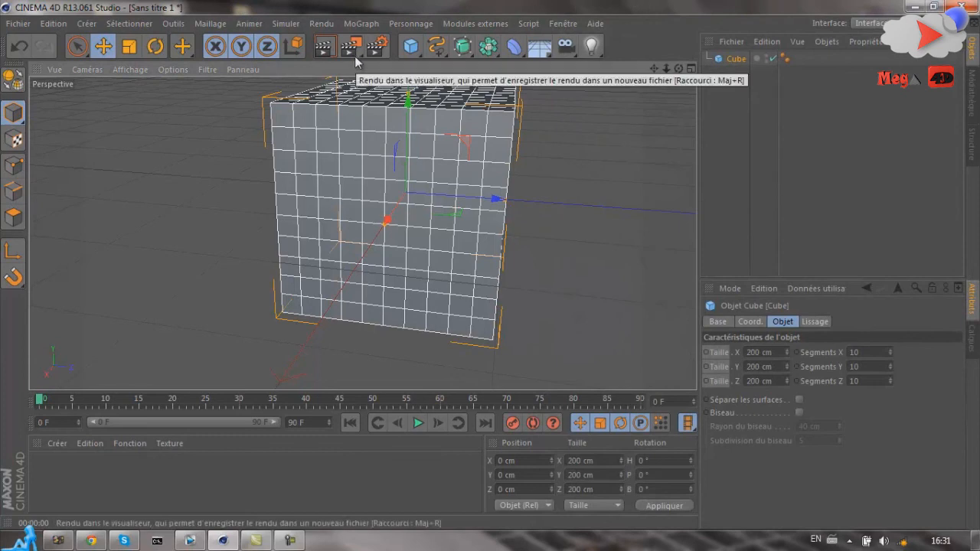
- Render the whole cube in the viewport, and clear the preview and the cube's selection
{"action": "scroll", "coordinate": [310, 267], "scroll_direction": "down", "scroll_amount": 3}
{"action": "scroll", "coordinate": [309, 271], "scroll_direction": "down", "scroll_amount": 2}
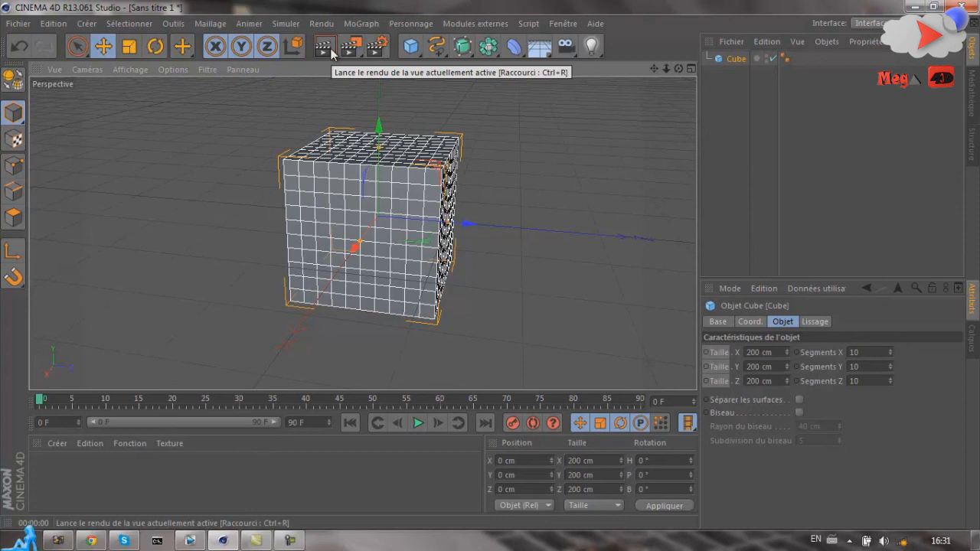
{"action": "left_click", "coordinate": [329, 50]}
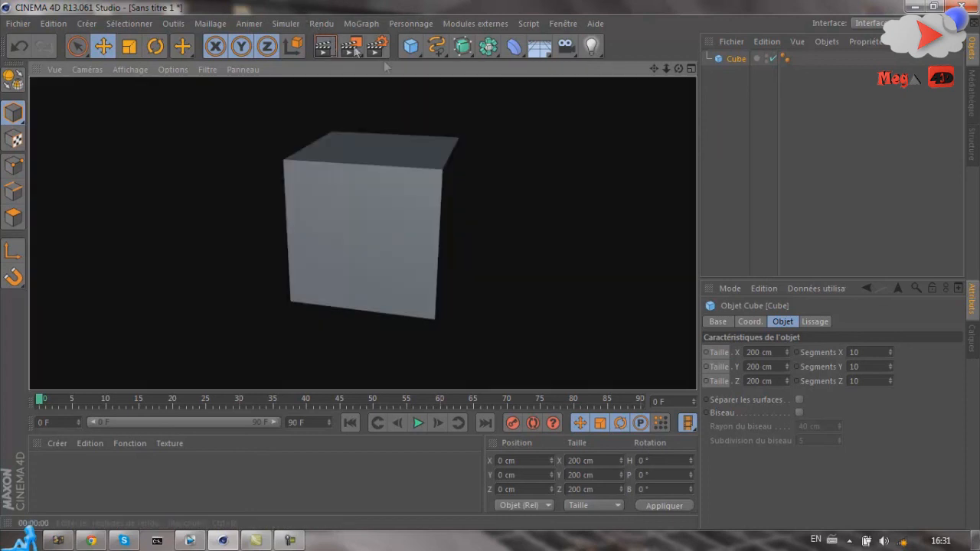
{"action": "left_click", "coordinate": [540, 153]}
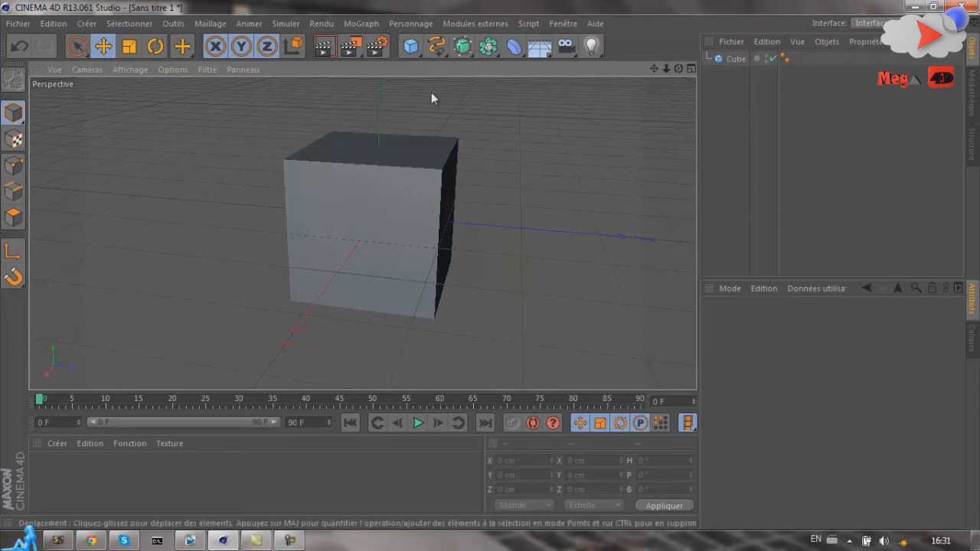
- Add a Cône primitive to the scene and delete the cube that hides it
{"action": "left_click", "coordinate": [421, 48]}
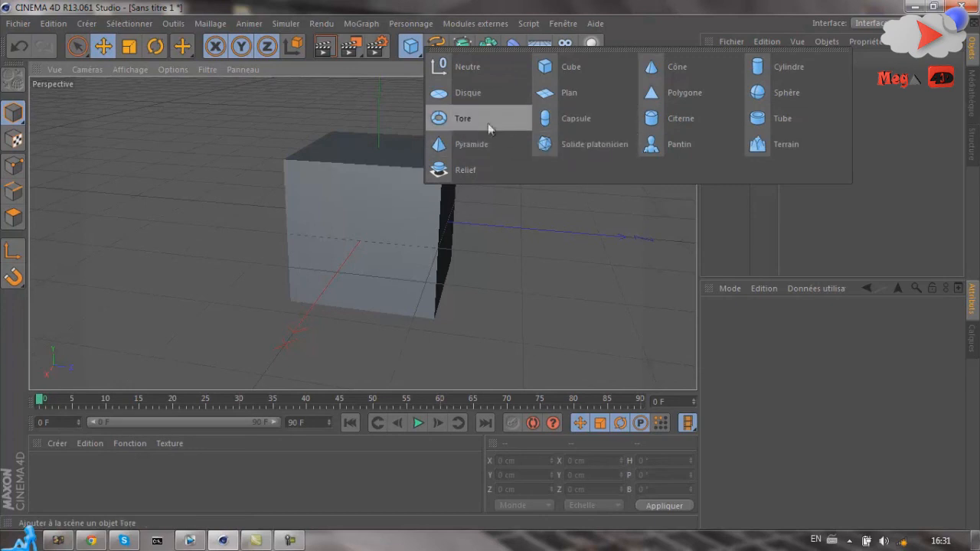
{"action": "left_click", "coordinate": [656, 67]}
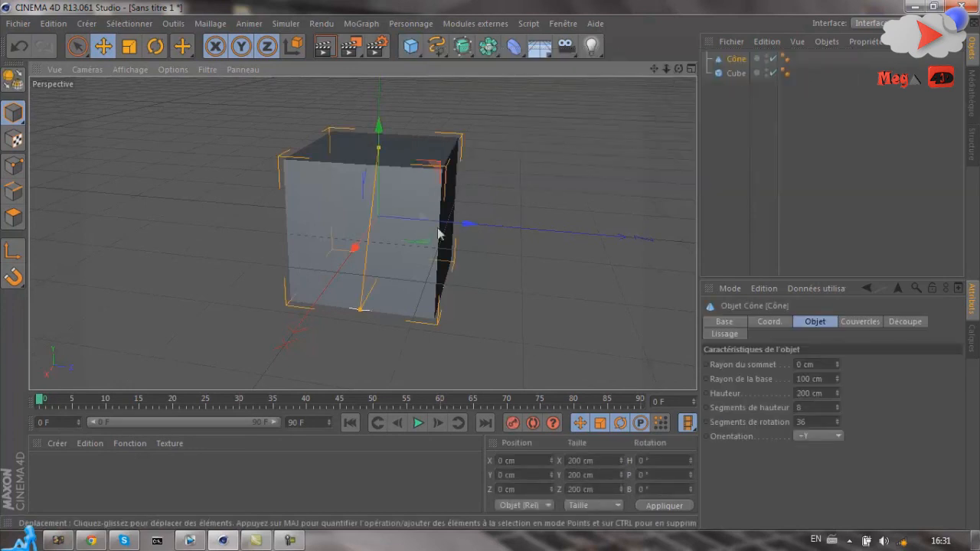
{"action": "left_click", "coordinate": [736, 72]}
{"action": "key", "text": "Delete"}
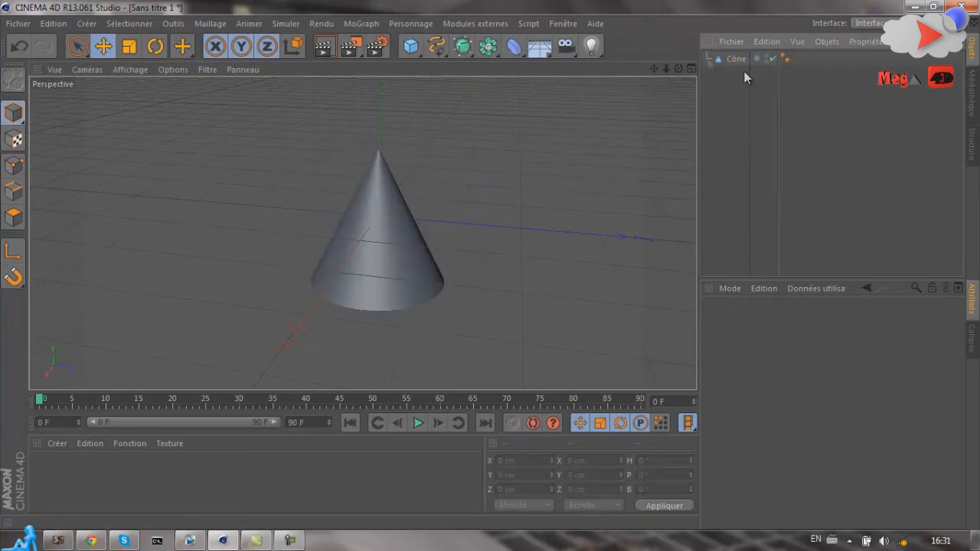
- Convert the parametric cone into an editable polygon object
{"action": "scroll", "coordinate": [365, 278], "scroll_direction": "up", "scroll_amount": 3}
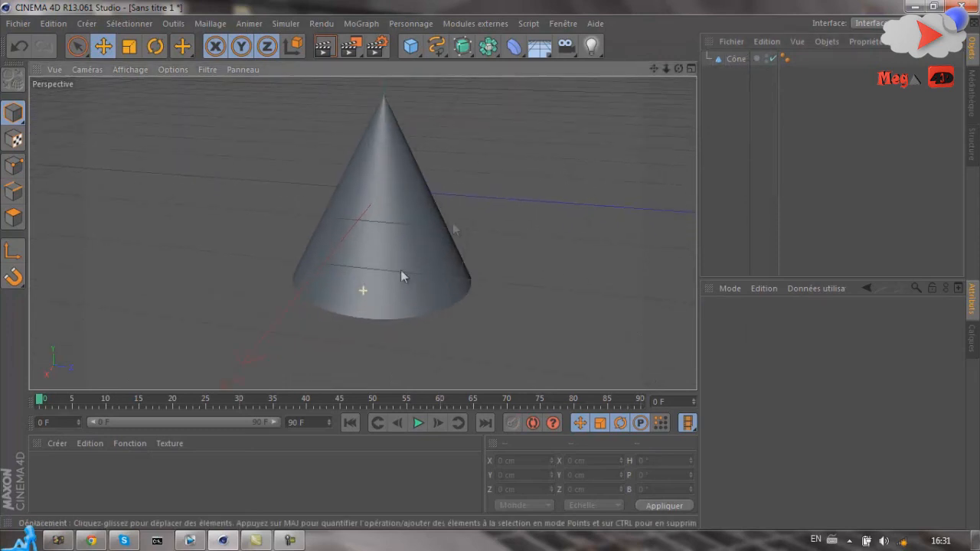
{"action": "mouse_move", "coordinate": [490, 263]}
{"action": "left_mouse_down", "text": "alt"}
{"action": "mouse_move", "coordinate": [474, 262]}
{"action": "mouse_move", "coordinate": [489, 273]}
{"action": "mouse_move", "coordinate": [534, 262]}
{"action": "mouse_move", "coordinate": [492, 267]}
{"action": "left_mouse_up", "text": "alt"}
{"action": "scroll", "coordinate": [268, 232], "scroll_direction": "down", "scroll_amount": 5}
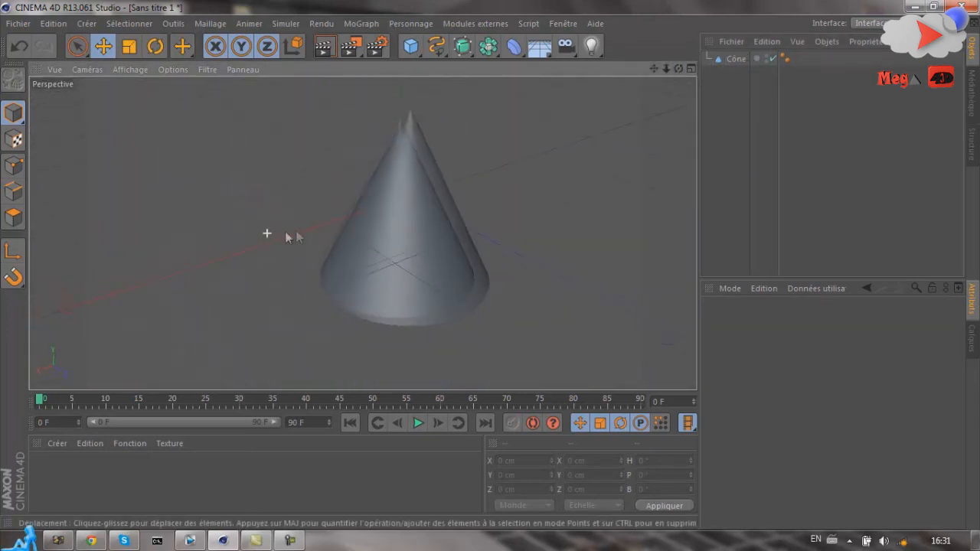
{"action": "scroll", "coordinate": [387, 213], "scroll_direction": "up", "scroll_amount": 3}
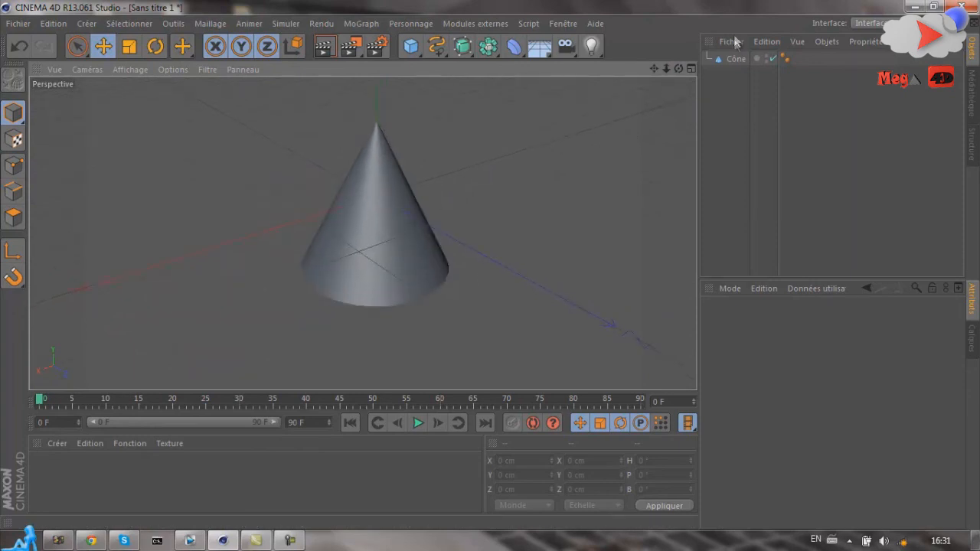
{"action": "left_click", "coordinate": [737, 60]}
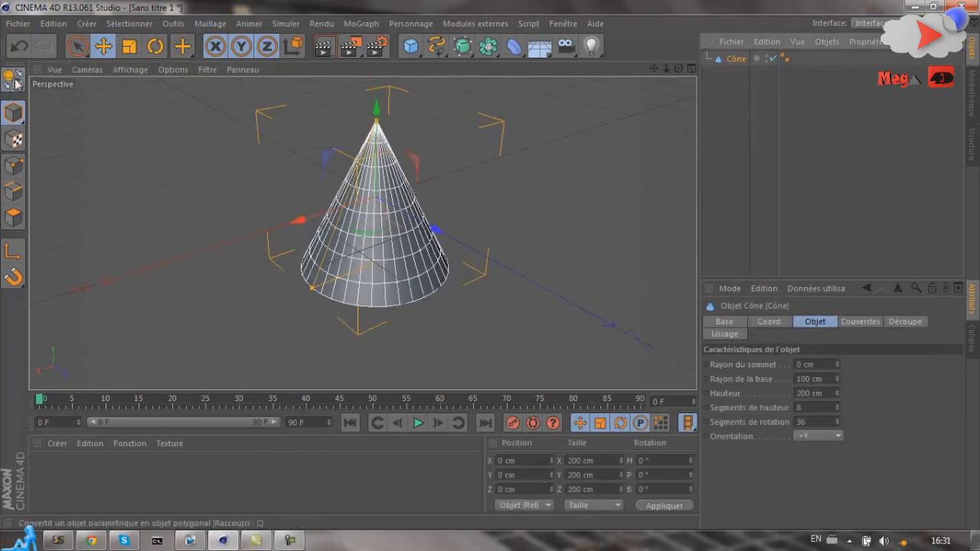
{"action": "key", "text": "c"}
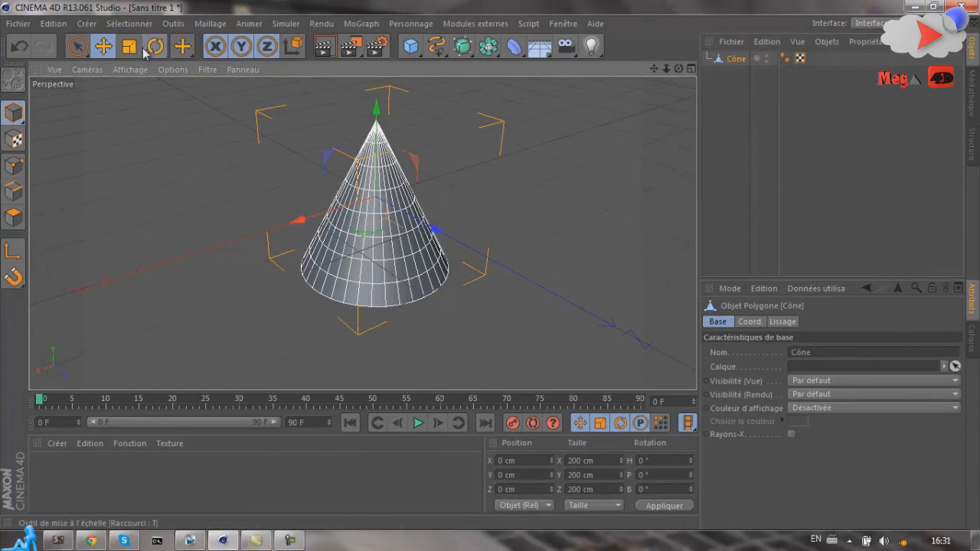
- Try scaling the cone uniformly and along its Y axis, and undo the scaling and the polygon conversion
{"action": "key", "text": "t"}
{"action": "left_click_drag", "start_coordinate": [464, 242], "coordinate": [380, 199]}
{"action": "left_click_drag", "start_coordinate": [376, 106], "coordinate": [377, 189]}
{"action": "key", "text": "ctrl+z"}
{"action": "key", "text": "ctrl+z"}
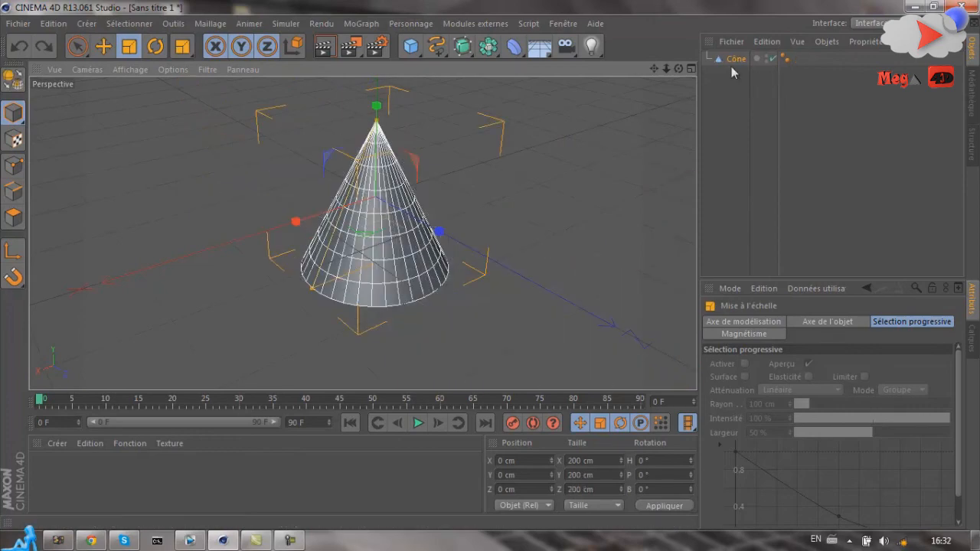
- Delete the cone to leave the scene empty
{"action": "left_click", "coordinate": [551, 188]}
{"action": "left_click", "coordinate": [390, 207]}
{"action": "key", "text": "Delete"}
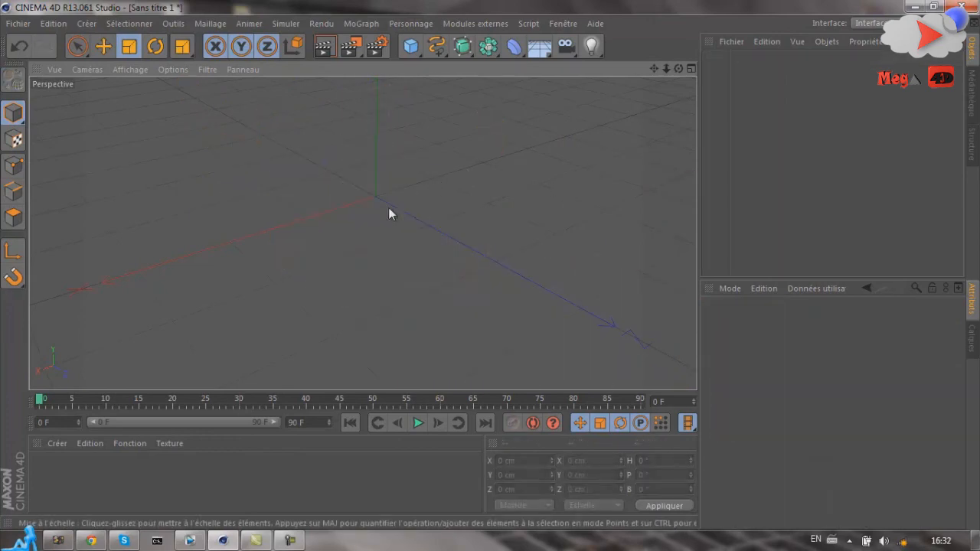
- Draw a closed four-point Linéaire spline on the ground plane, shaped like a wide V with an inner point near the origin
{"action": "left_click", "coordinate": [418, 49]}
{"action": "left_click", "coordinate": [438, 47]}
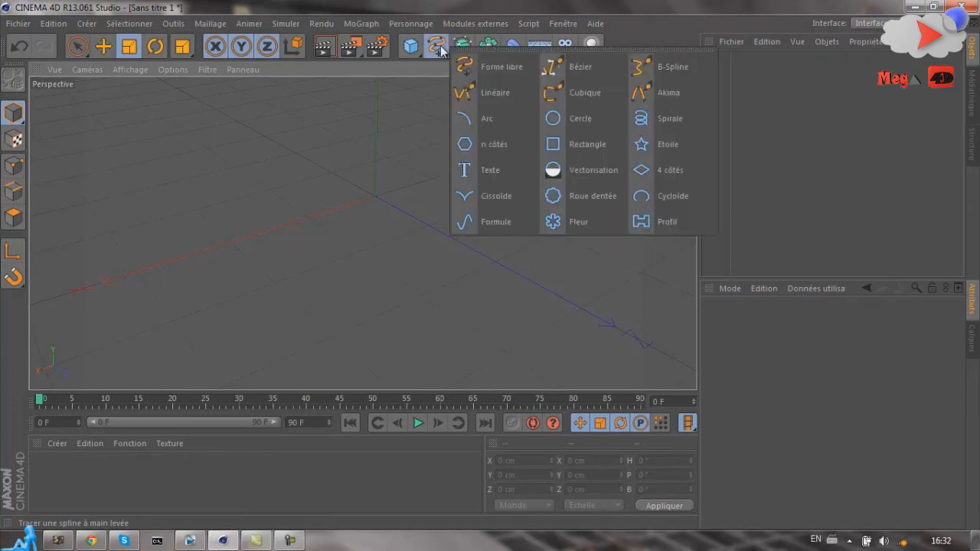
{"action": "left_click", "coordinate": [504, 92]}
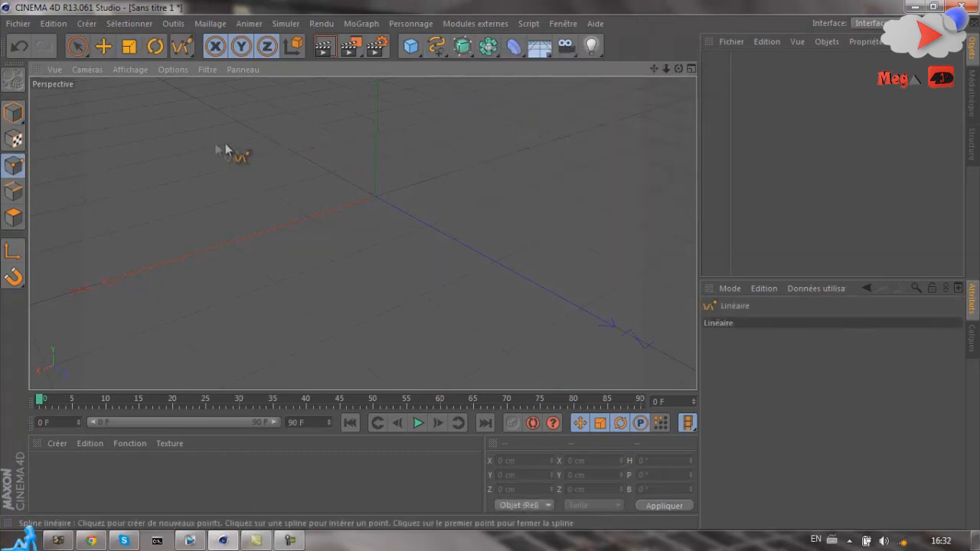
{"action": "left_click", "coordinate": [146, 139]}
{"action": "left_click", "coordinate": [365, 310]}
{"action": "left_click", "coordinate": [593, 103]}
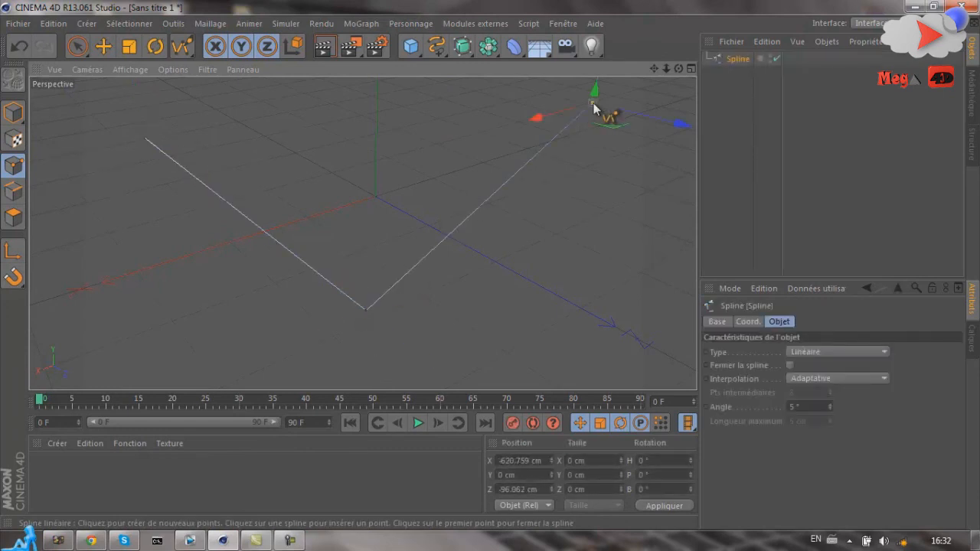
{"action": "left_click", "coordinate": [398, 189]}
{"action": "left_click", "coordinate": [146, 140]}
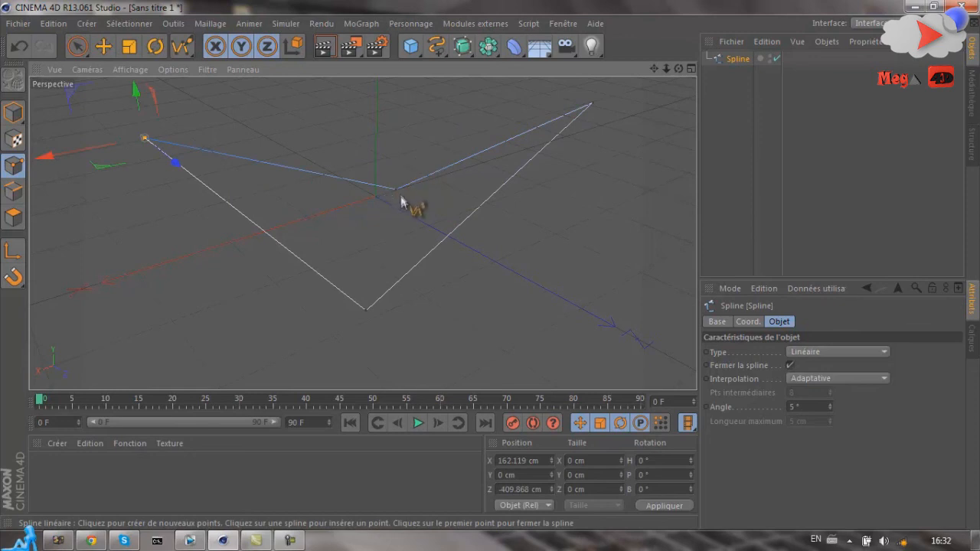
- Move the spline's inner point along the ground plane to about X -3.5 cm and Z -43.7 cm
{"action": "left_click", "coordinate": [102, 46]}
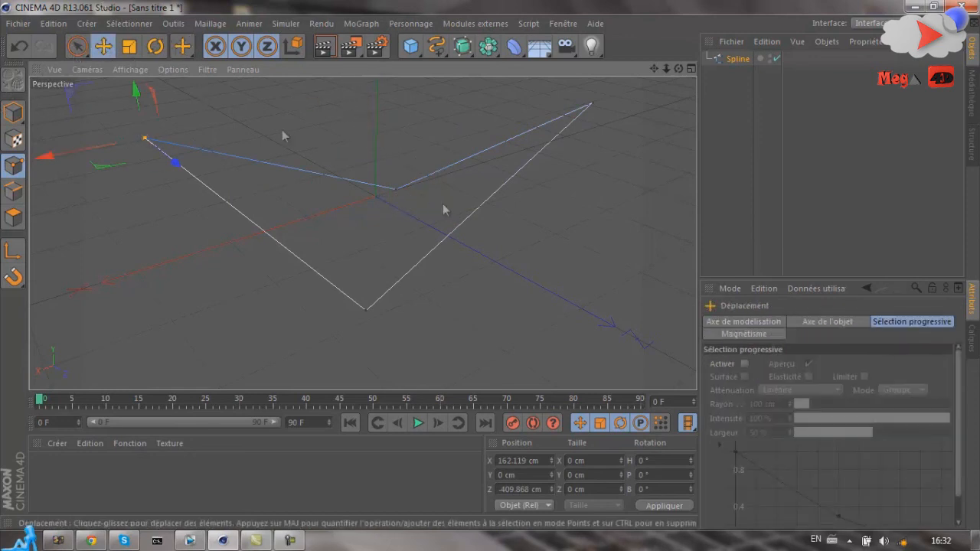
{"action": "left_click", "coordinate": [393, 192]}
{"action": "left_click_drag", "start_coordinate": [418, 201], "coordinate": [389, 208]}
{"action": "left_click_drag", "start_coordinate": [309, 182], "coordinate": [330, 220]}
{"action": "left_click_drag", "start_coordinate": [405, 199], "coordinate": [424, 212]}
{"action": "left_click_drag", "start_coordinate": [324, 197], "coordinate": [308, 205]}
{"action": "left_click_drag", "start_coordinate": [678, 69], "coordinate": [494, 270]}
{"action": "left_click_drag", "start_coordinate": [422, 255], "coordinate": [439, 248]}
{"action": "left_click_drag", "start_coordinate": [678, 69], "coordinate": [487, 265]}
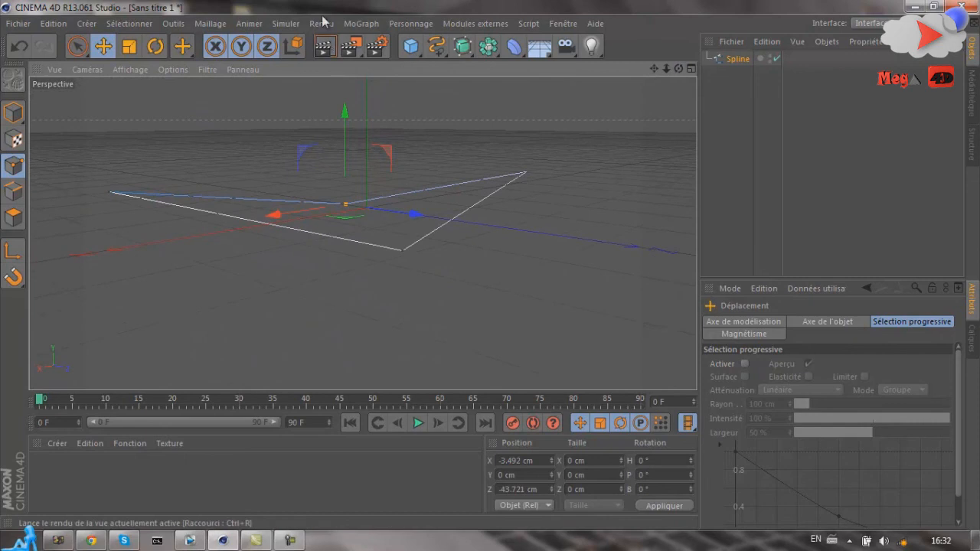
- Render the bare spline in the viewport, and clear the preview to view the outline from another angle
{"action": "left_click", "coordinate": [325, 46]}
{"action": "left_click", "coordinate": [475, 214]}
{"action": "left_click_drag", "start_coordinate": [678, 69], "coordinate": [490, 265]}
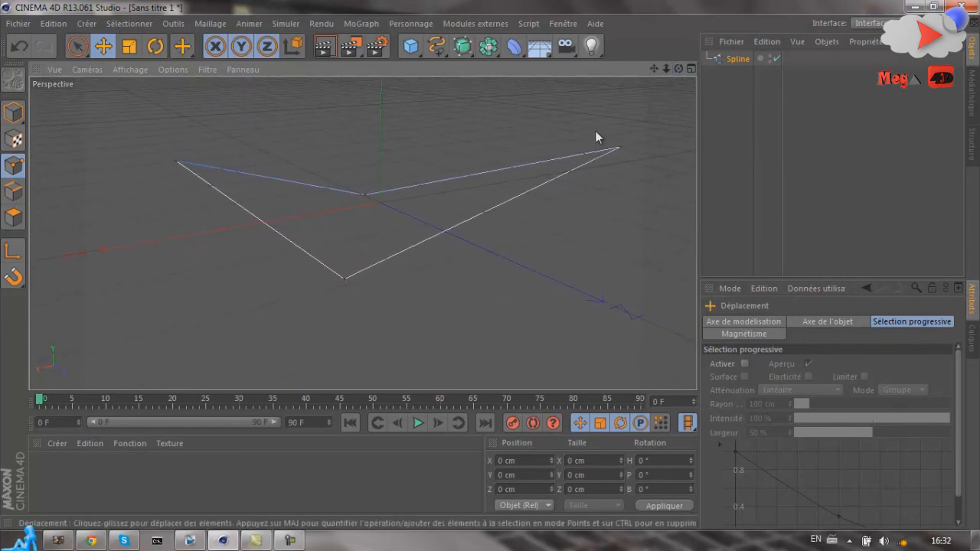
- Add an Extrusion NURBS object and make the spline its child to give the outline thickness
{"action": "left_click", "coordinate": [344, 278]}
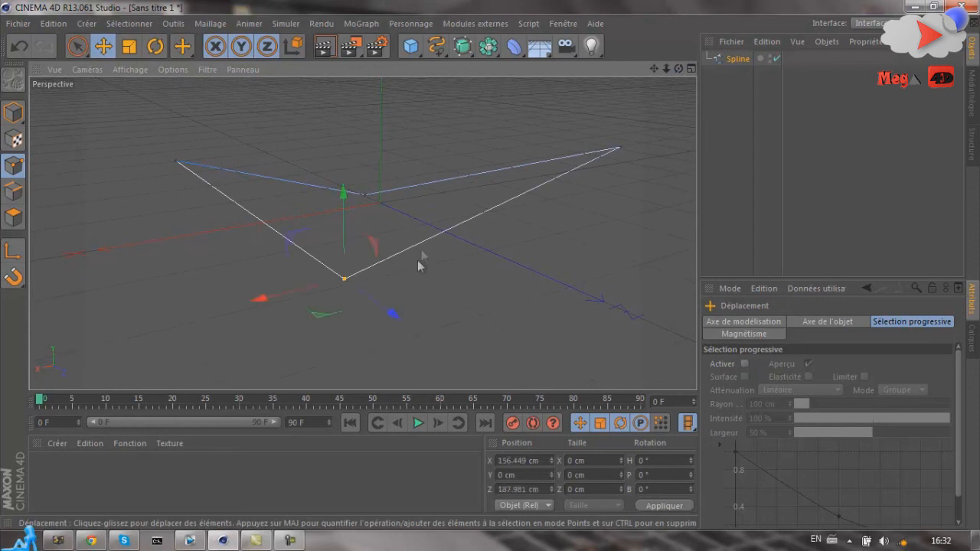
{"action": "left_click", "coordinate": [737, 58]}
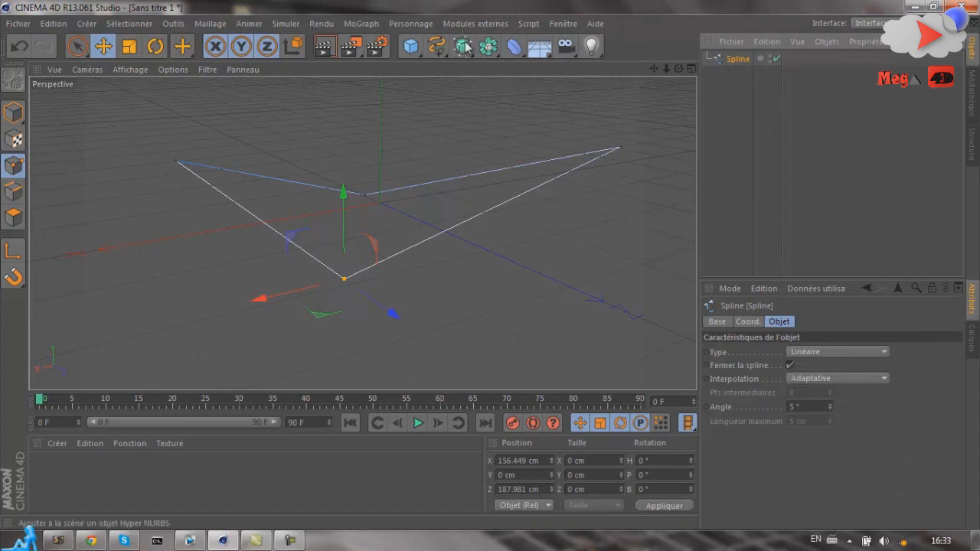
{"action": "left_click", "coordinate": [437, 47]}
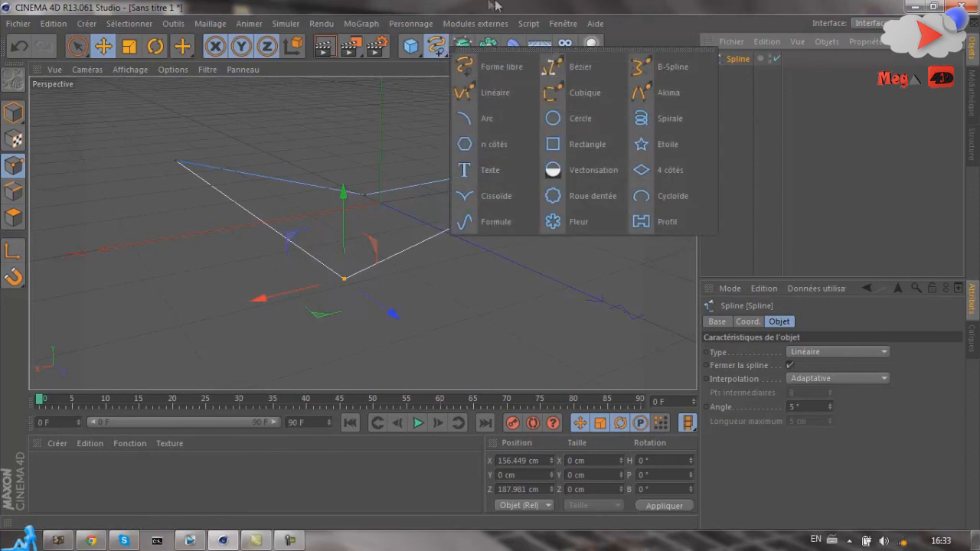
{"action": "left_click", "coordinate": [464, 49]}
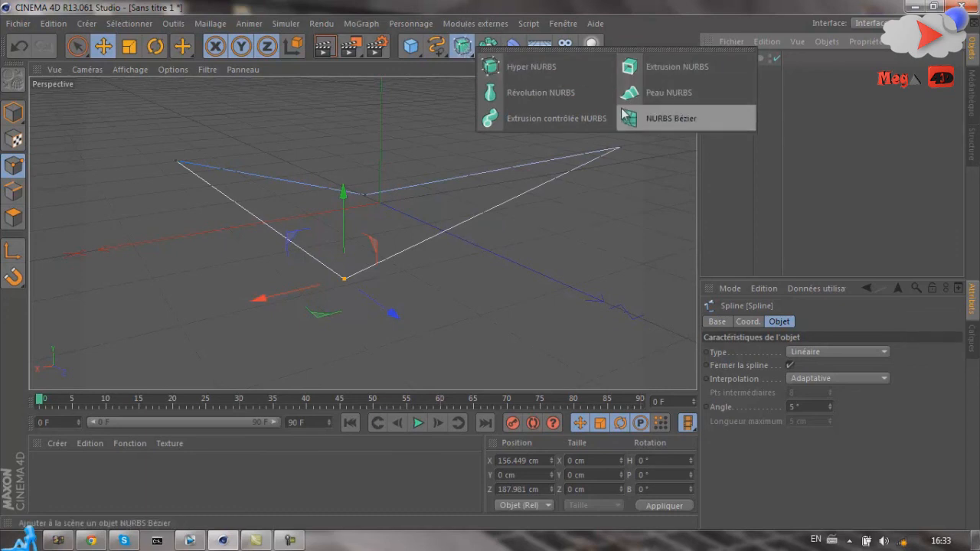
{"action": "left_click", "coordinate": [677, 67], "text": "alt"}
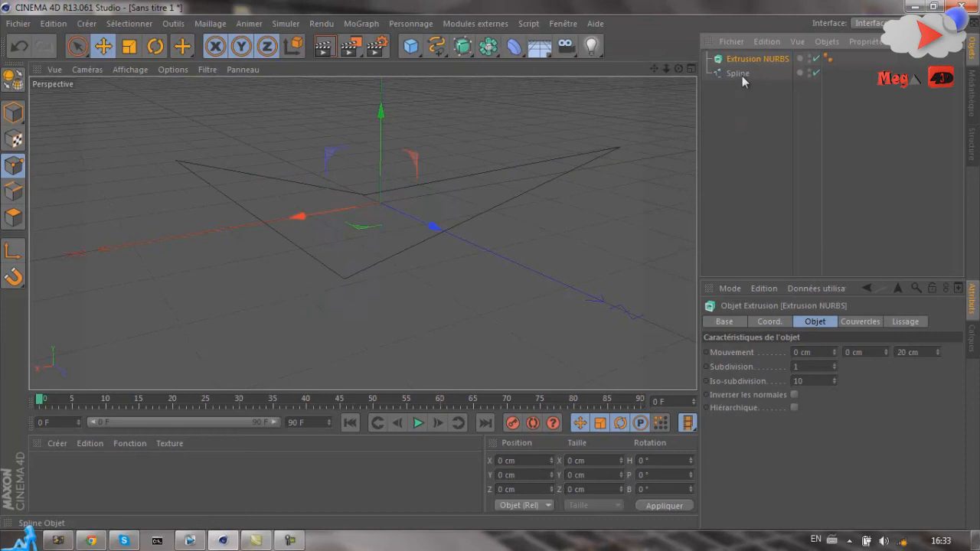
{"action": "left_click_drag", "start_coordinate": [753, 56], "coordinate": [751, 58]}
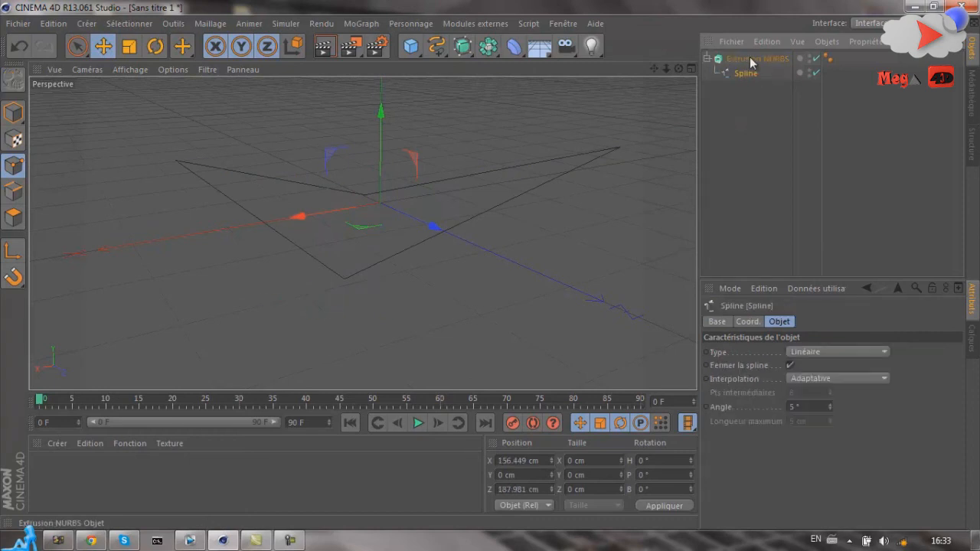
- Render the extruded spline in the viewport and examine the solid shape from several angles
{"action": "left_click_drag", "start_coordinate": [679, 69], "coordinate": [490, 257]}
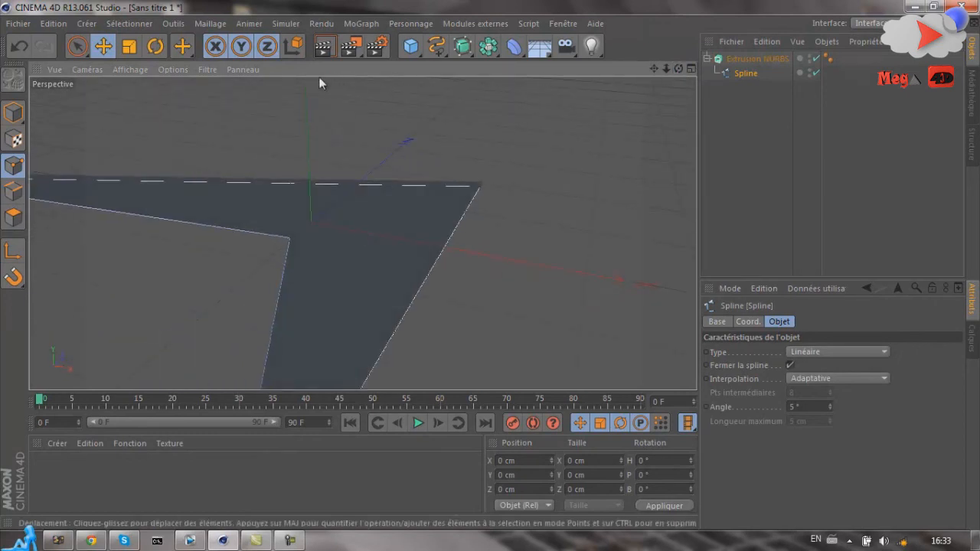
{"action": "left_click", "coordinate": [324, 48]}
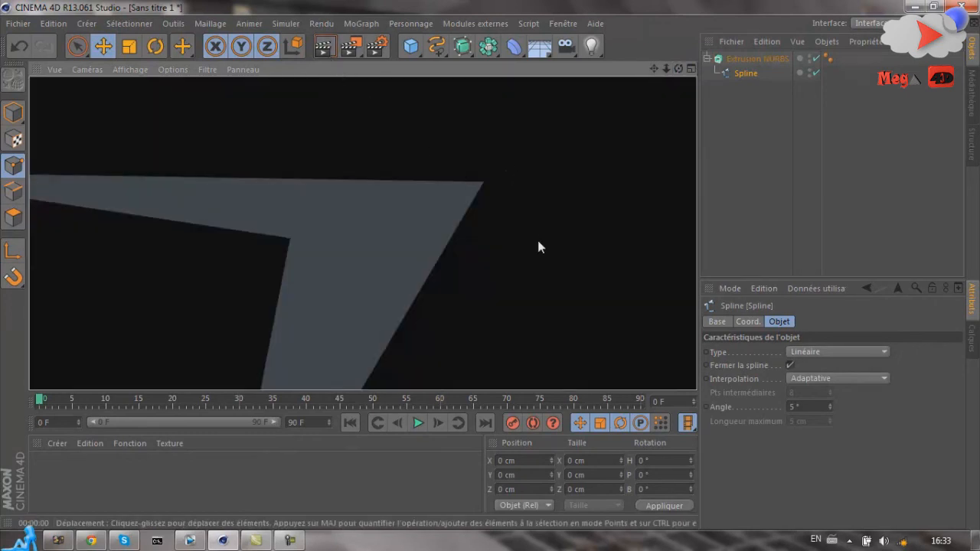
{"action": "left_click_drag", "start_coordinate": [536, 247], "coordinate": [391, 160], "text": "alt"}
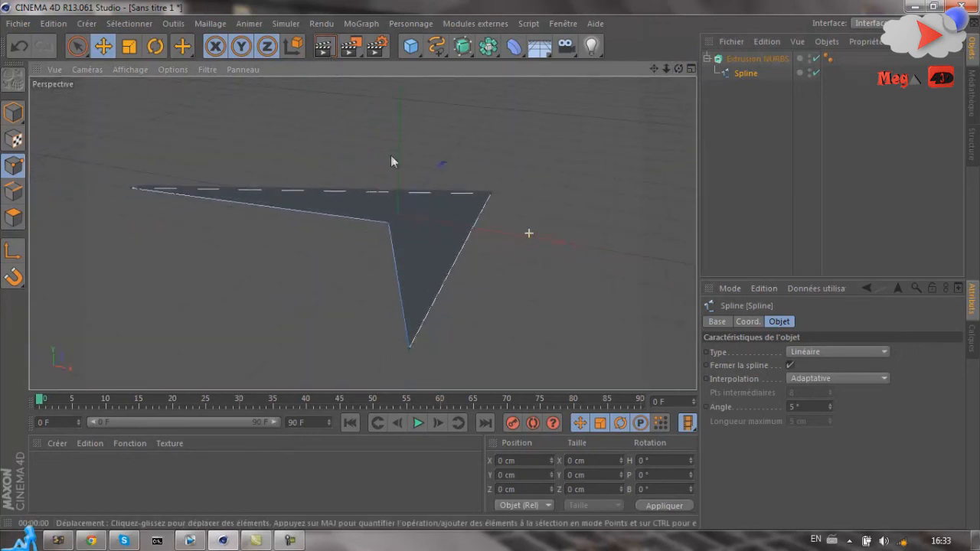
{"action": "left_click_drag", "start_coordinate": [681, 68], "coordinate": [489, 279]}
{"action": "scroll", "coordinate": [365, 180], "scroll_direction": "up", "scroll_amount": 3}
{"action": "scroll", "coordinate": [366, 180], "scroll_direction": "down", "scroll_amount": 3}
{"action": "scroll", "coordinate": [365, 180], "scroll_direction": "up", "scroll_amount": 4}
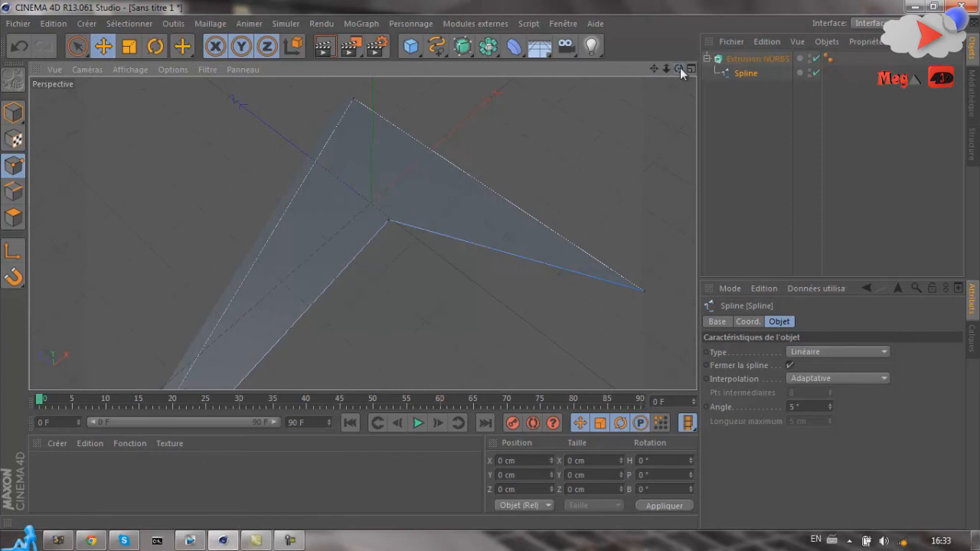
- Try the Subdiviser interpolation on the spline, and set its interpolation to Sans
{"action": "left_click_drag", "start_coordinate": [680, 67], "coordinate": [493, 271]}
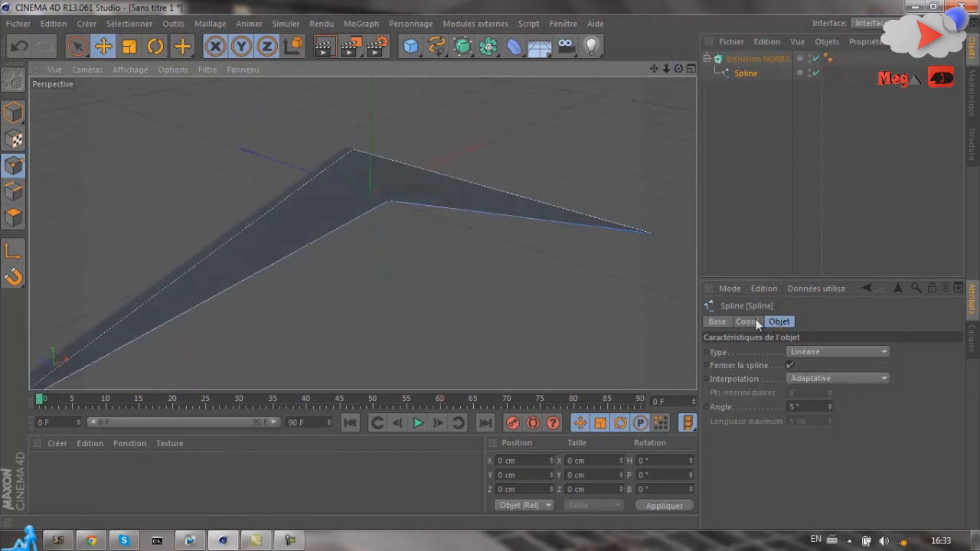
{"action": "left_click", "coordinate": [835, 378]}
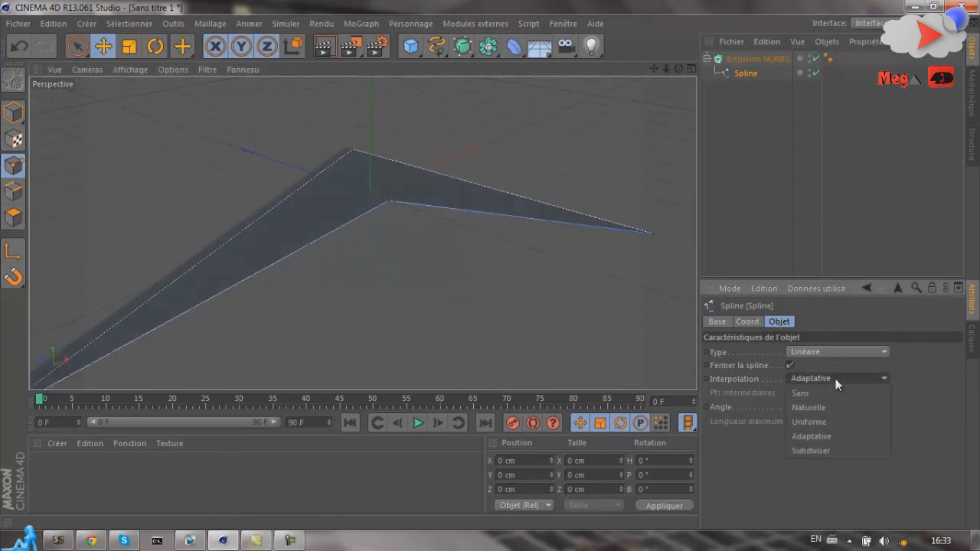
{"action": "left_click", "coordinate": [816, 450]}
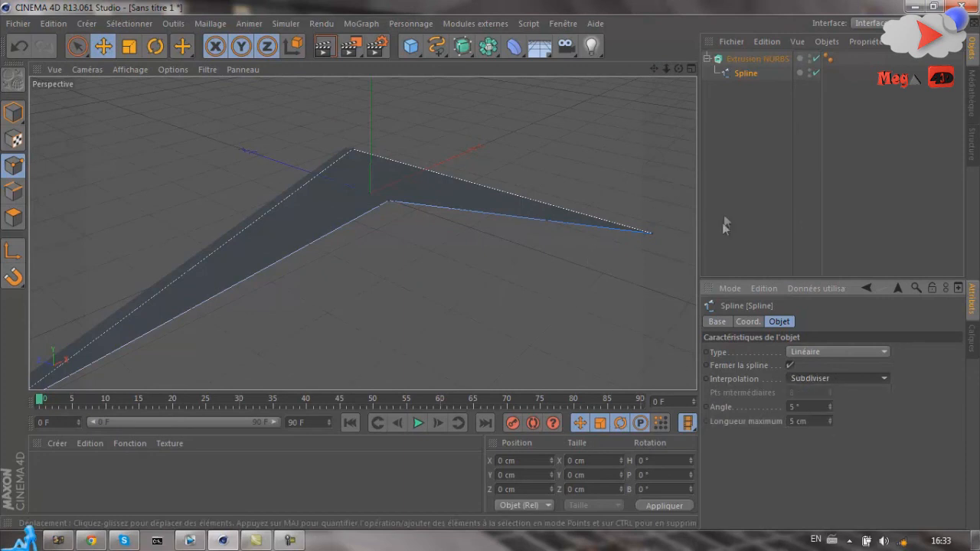
{"action": "left_click", "coordinate": [863, 378]}
{"action": "left_click", "coordinate": [853, 389]}
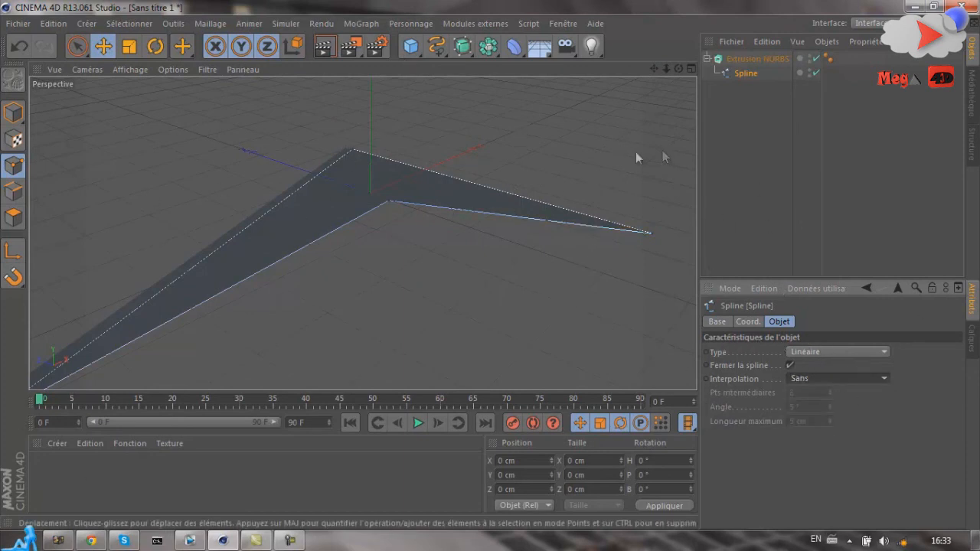
- Replace the Extrusion NURBS with an Extrusion contrôlée NURBS object and make the spline its child
{"action": "left_click", "coordinate": [740, 60]}
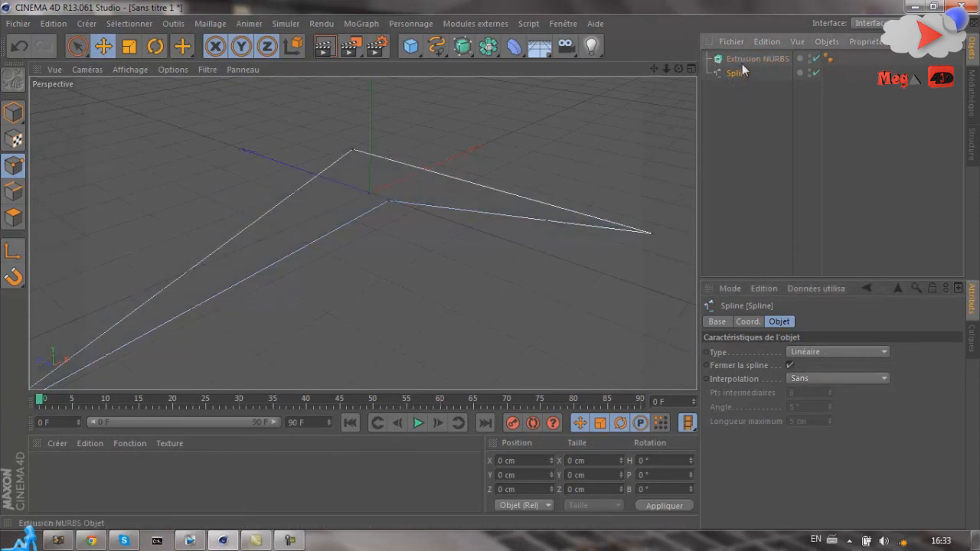
{"action": "key", "text": "Delete"}
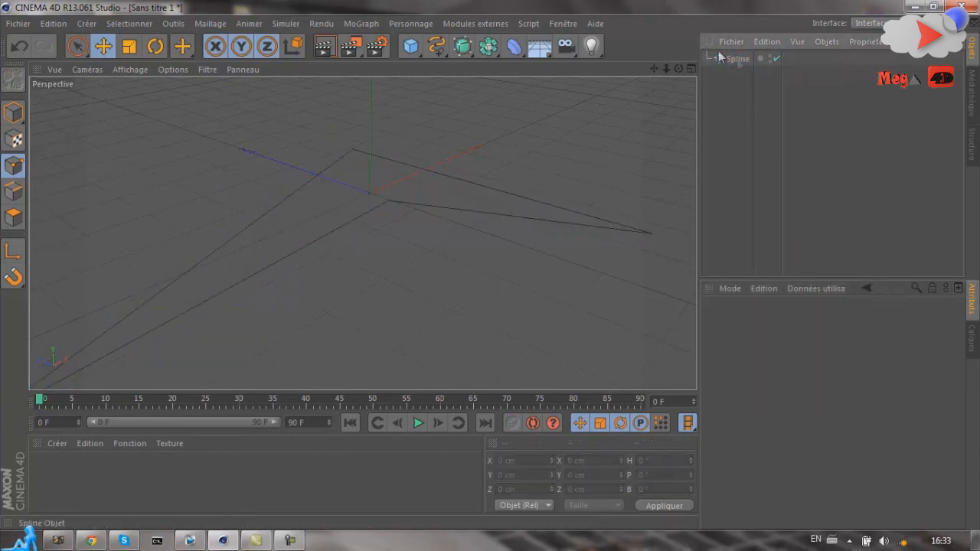
{"action": "left_click_drag", "start_coordinate": [462, 46], "coordinate": [539, 117]}
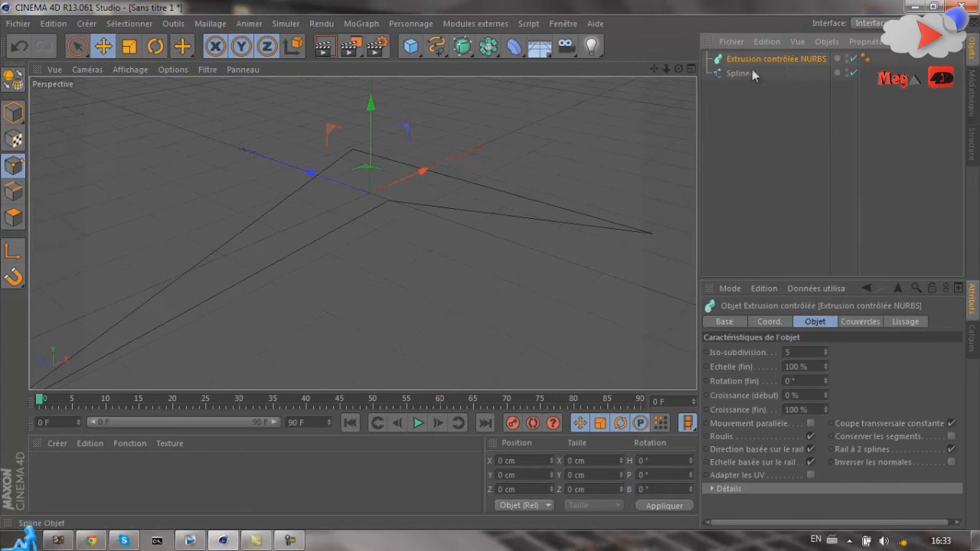
{"action": "left_click_drag", "start_coordinate": [761, 61], "coordinate": [758, 61]}
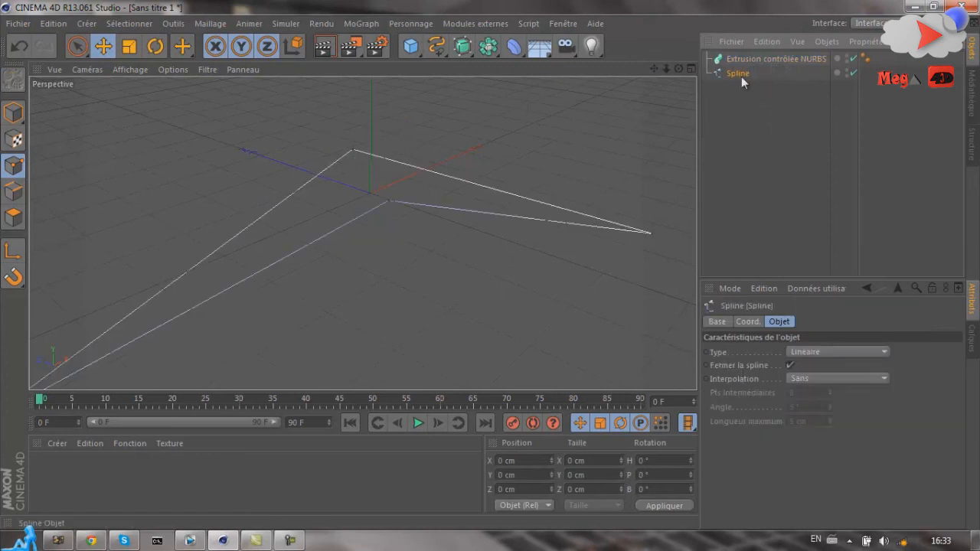
{"action": "left_click_drag", "start_coordinate": [758, 58], "coordinate": [746, 75]}
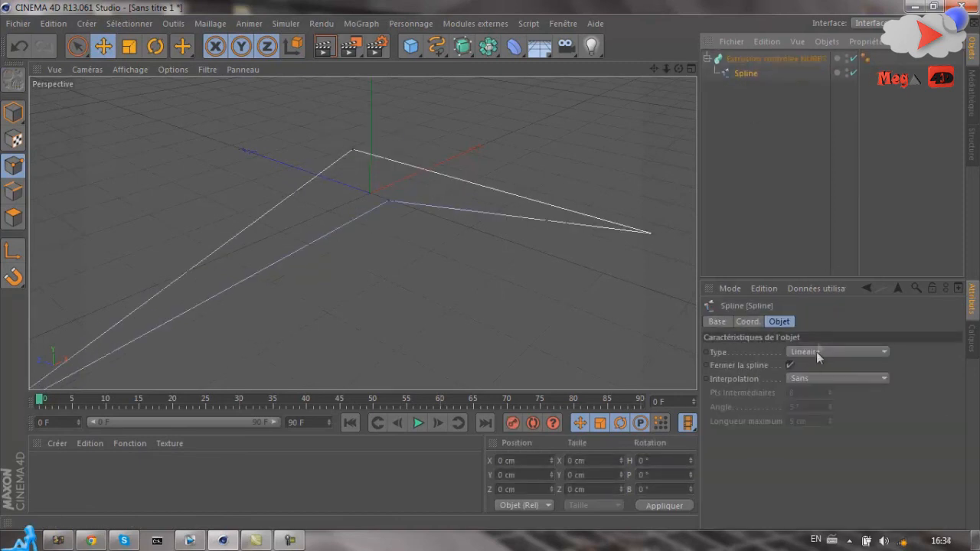
- Delete the Extrusion contrôlée NURBS object together with its child spline
{"action": "left_click", "coordinate": [743, 64]}
{"action": "key", "text": "Delete"}
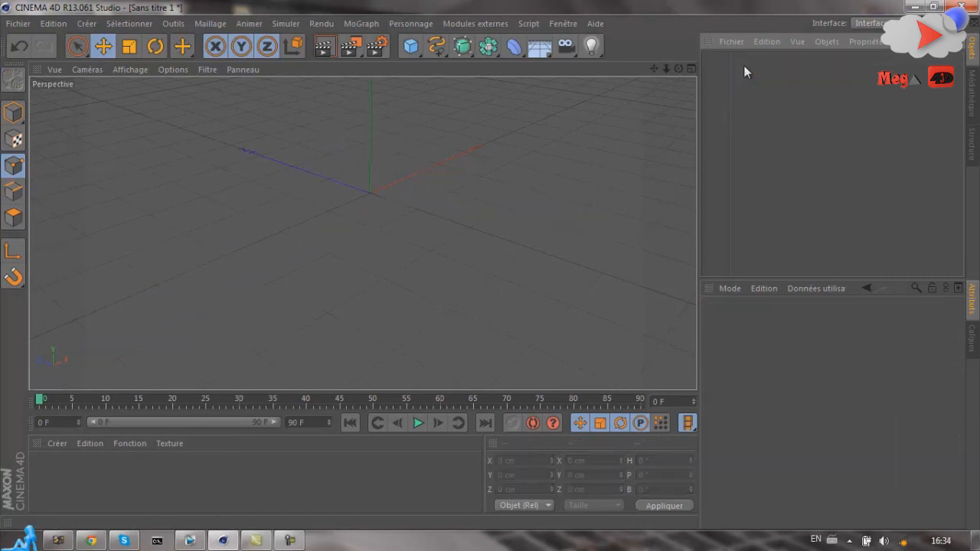
{"action": "left_click", "coordinate": [464, 51]}
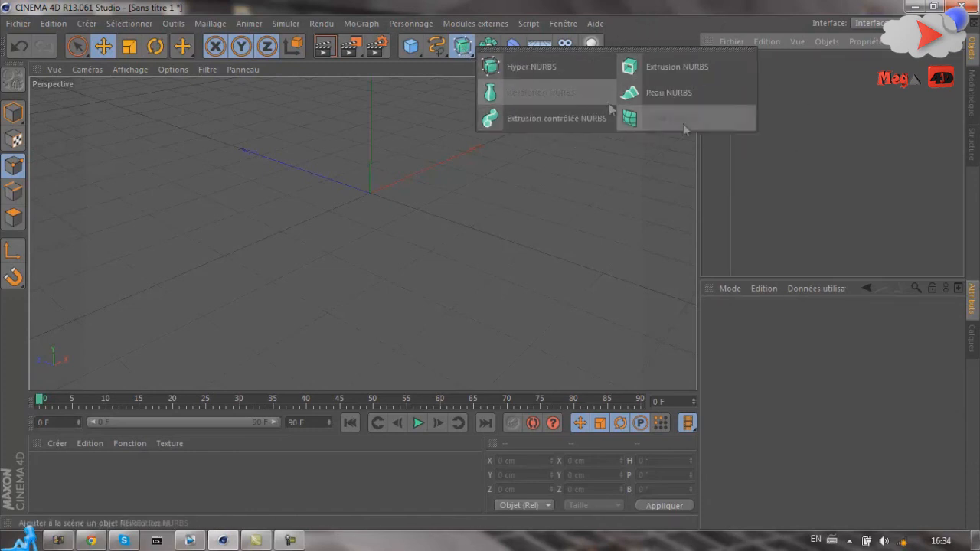
{"action": "left_click", "coordinate": [562, 2]}
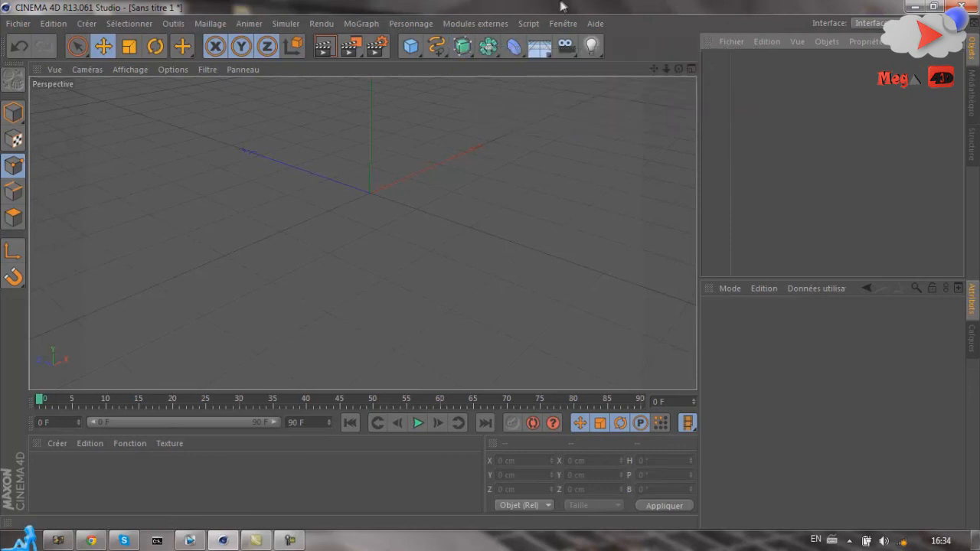
{"action": "left_click", "coordinate": [489, 47]}
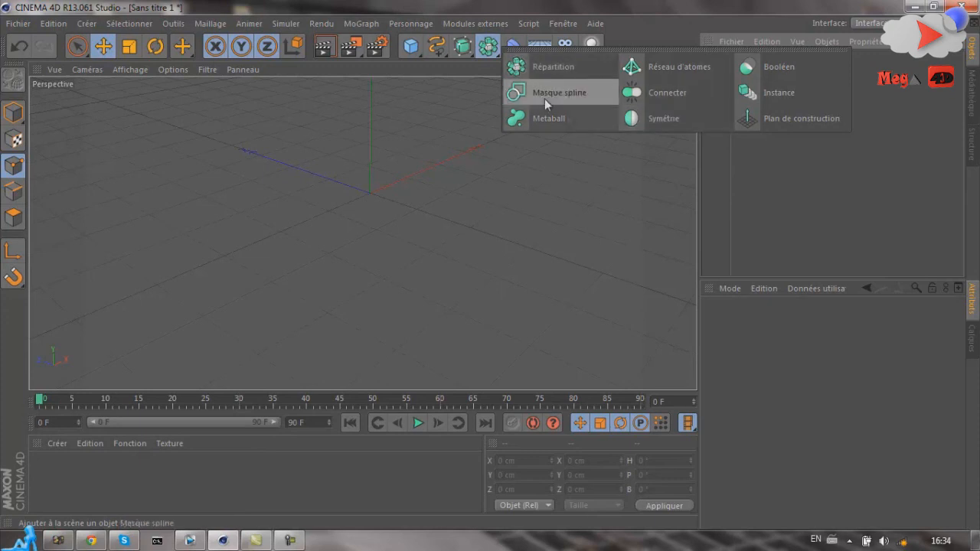
{"action": "left_click", "coordinate": [513, 45]}
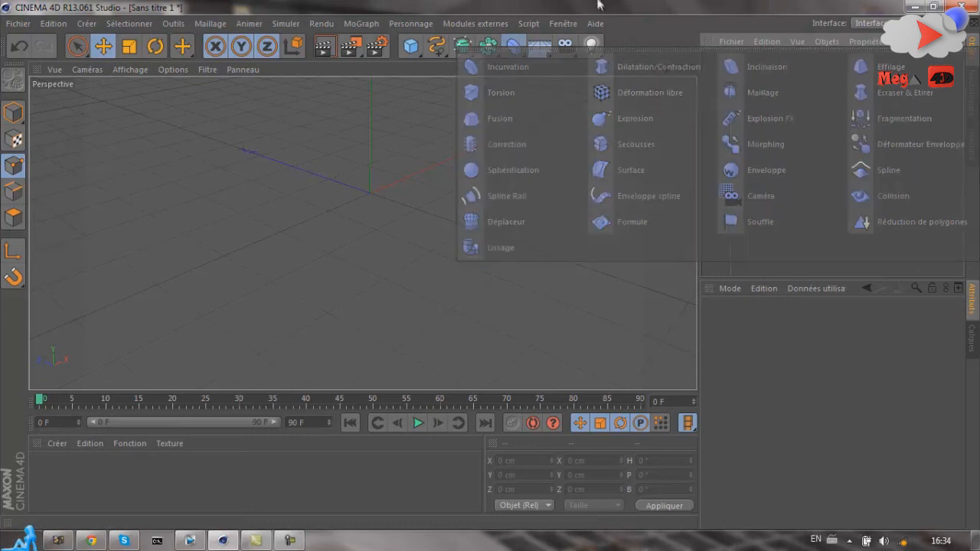
{"action": "left_click", "coordinate": [462, 46]}
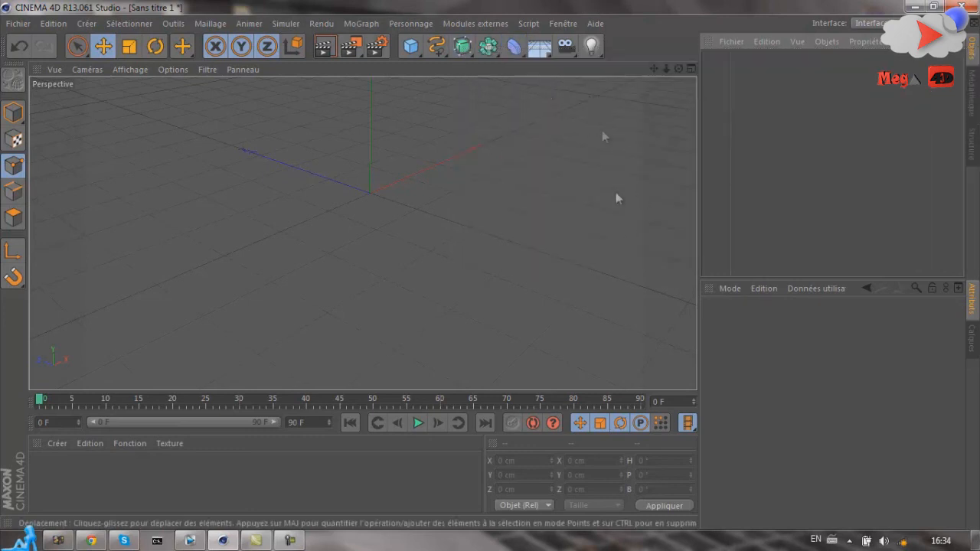
- Add a Sol floor object to the empty scene and view it from a low angle
{"action": "left_click", "coordinate": [539, 50]}
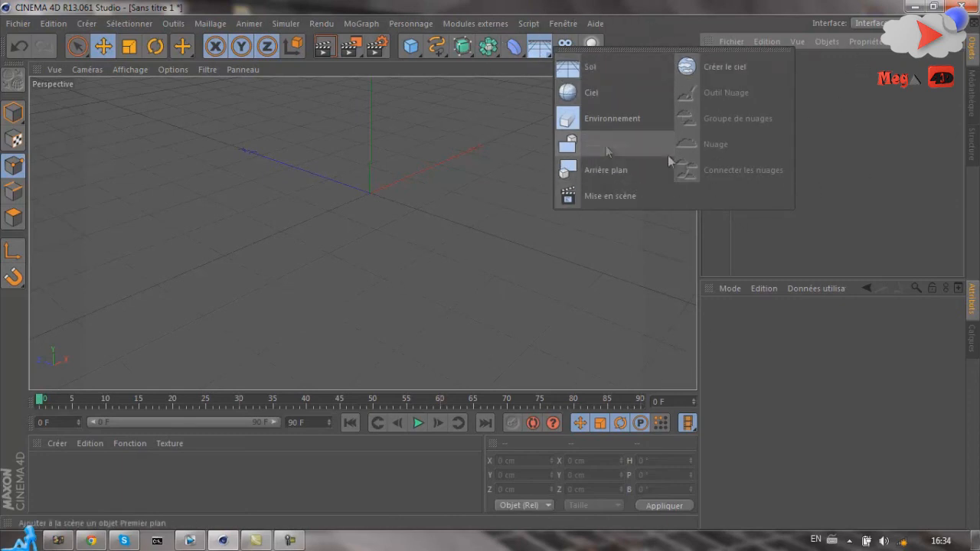
{"action": "left_click", "coordinate": [616, 69]}
{"action": "left_click_drag", "start_coordinate": [676, 69], "coordinate": [606, 71]}
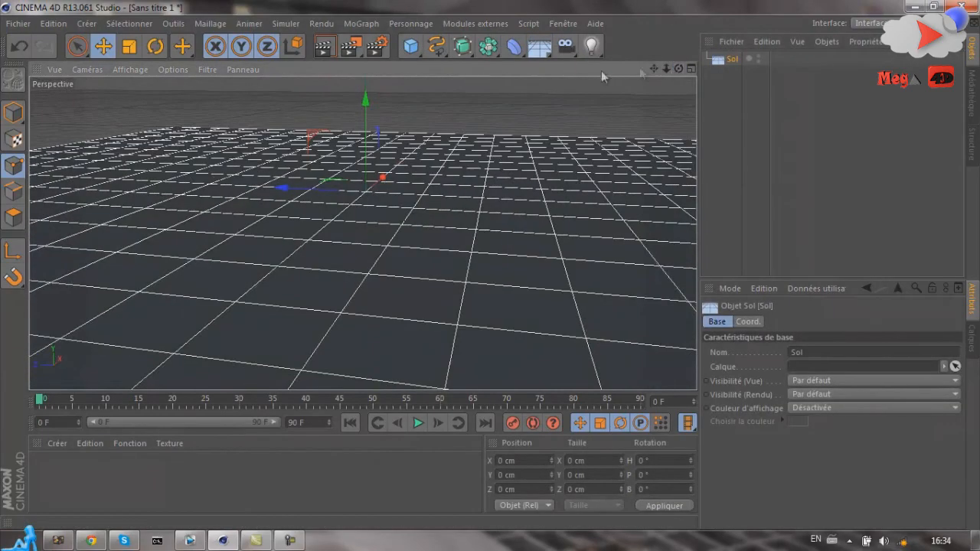
- Create a sky with Créer le ciel and set its time of day to 07:00:00
{"action": "left_click", "coordinate": [539, 48]}
{"action": "left_click", "coordinate": [734, 67]}
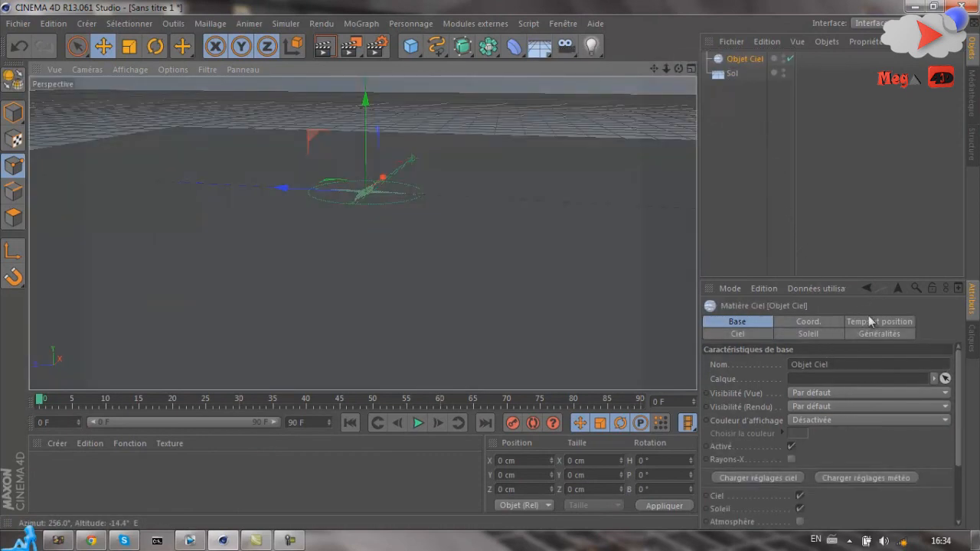
{"action": "left_click", "coordinate": [871, 321]}
{"action": "left_click", "coordinate": [903, 363]}
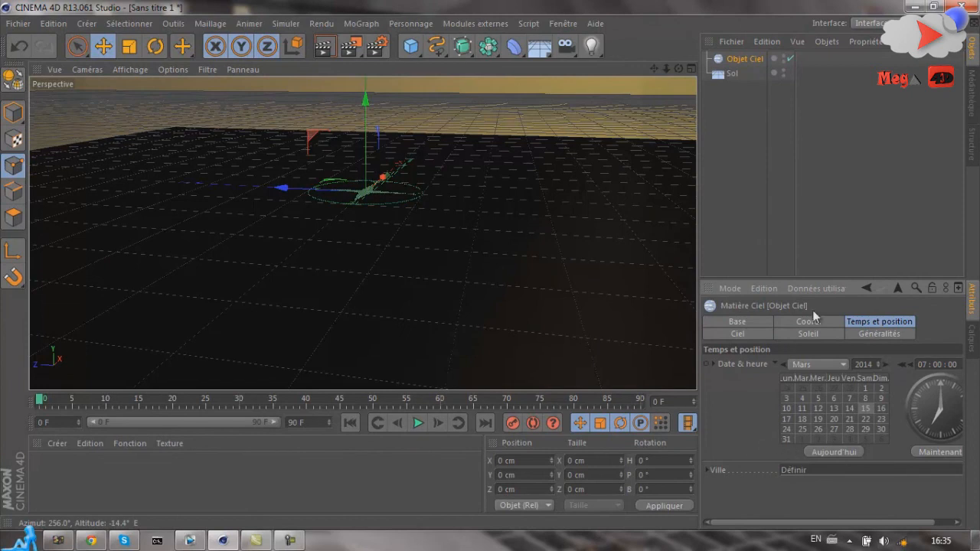
- Enable Atmosphère, Nuages, Nuages volumétriques, Brouillard and Arc-en-ciel for the sky object
{"action": "left_click", "coordinate": [761, 321]}
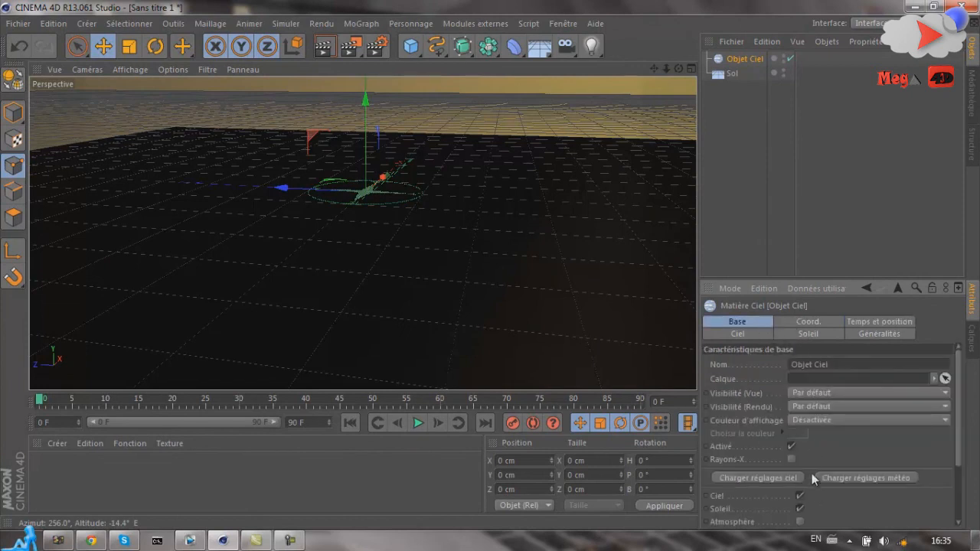
{"action": "left_click", "coordinate": [800, 522]}
{"action": "scroll", "coordinate": [879, 474], "scroll_direction": "down", "scroll_amount": 3}
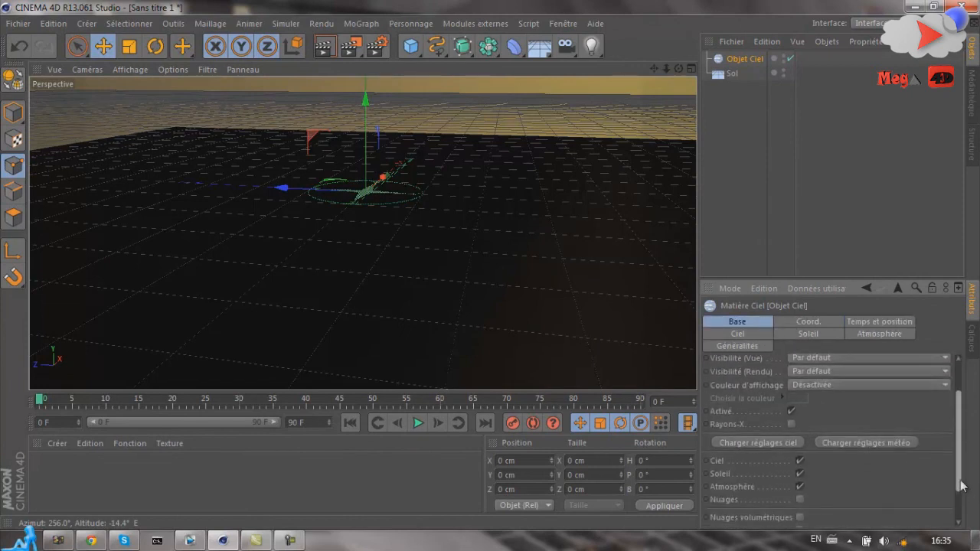
{"action": "left_click", "coordinate": [800, 453]}
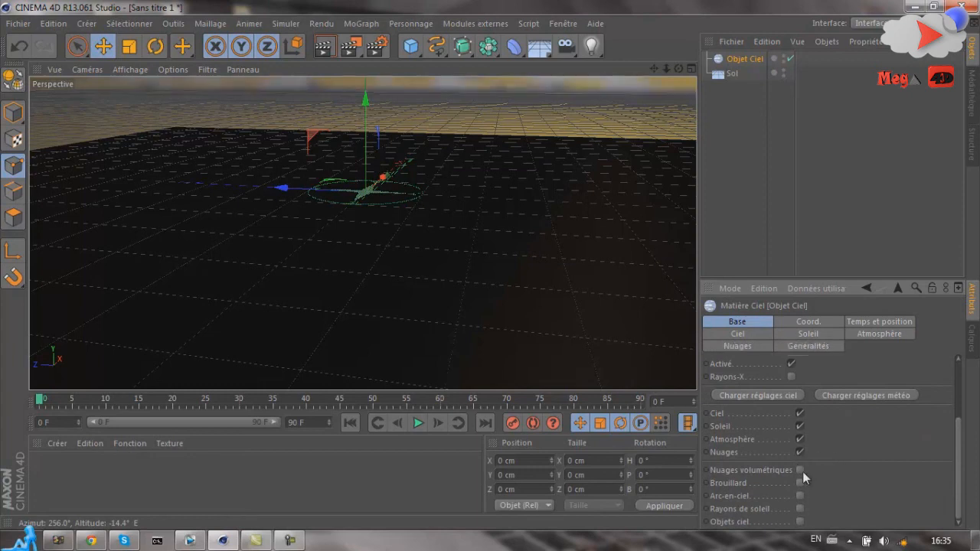
{"action": "left_click", "coordinate": [801, 470]}
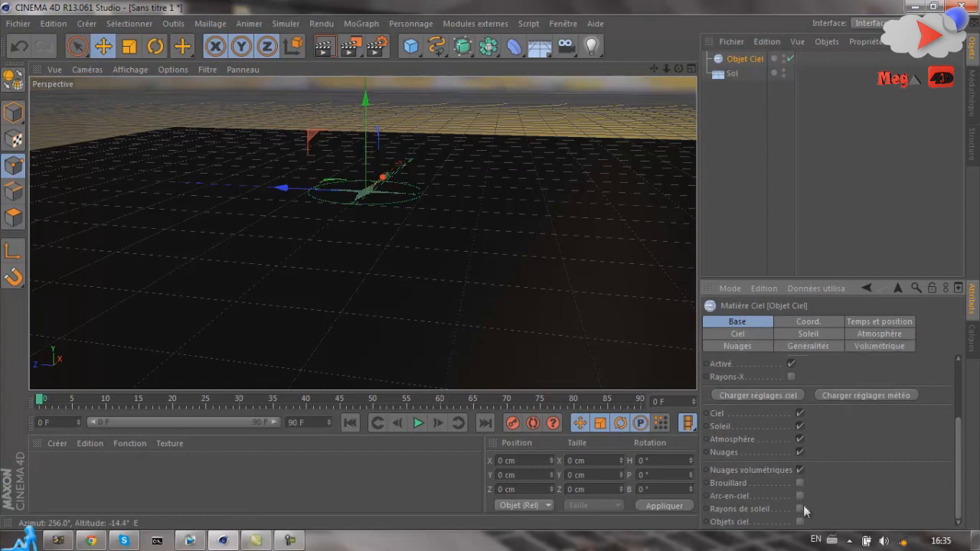
{"action": "left_click", "coordinate": [799, 483]}
{"action": "left_click", "coordinate": [800, 508]}
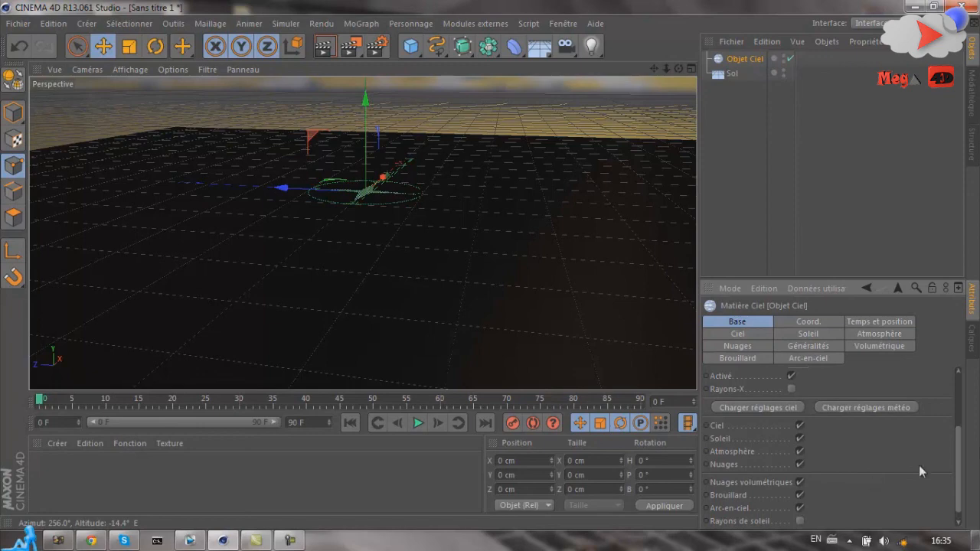
- Render the sky and floor in the viewport with the horizon in view, and delete both objects
{"action": "left_click_drag", "start_coordinate": [678, 69], "coordinate": [491, 270]}
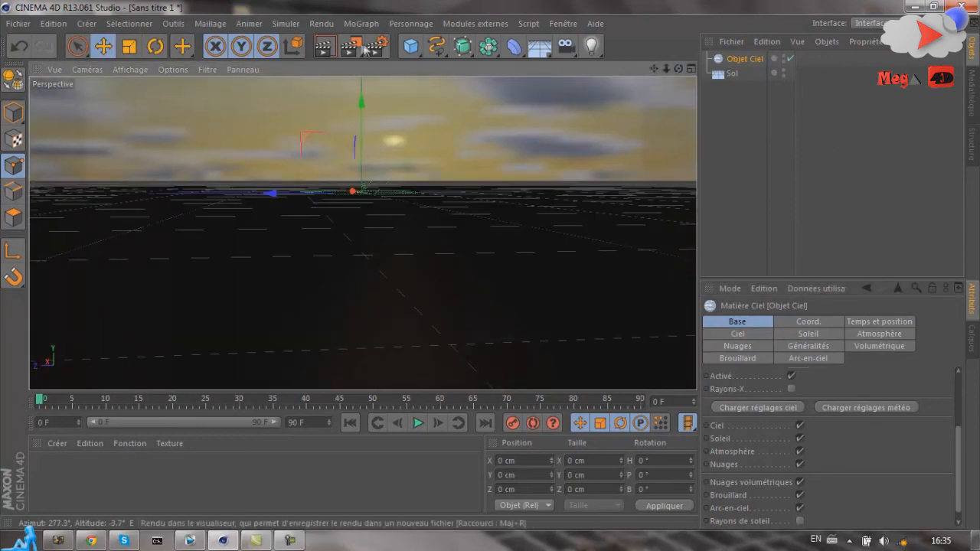
{"action": "left_click", "coordinate": [323, 47]}
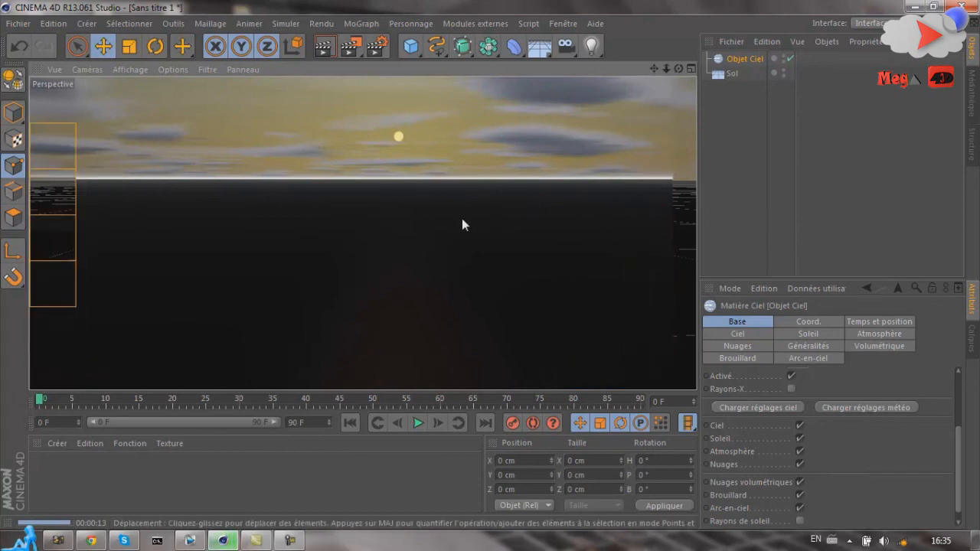
{"action": "left_click", "coordinate": [741, 59]}
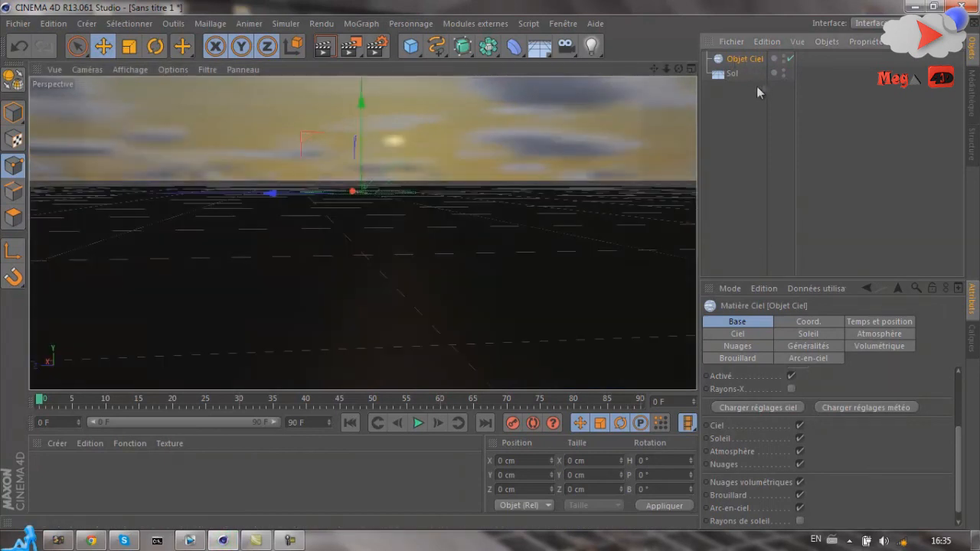
{"action": "left_click", "coordinate": [733, 72], "text": "ctrl"}
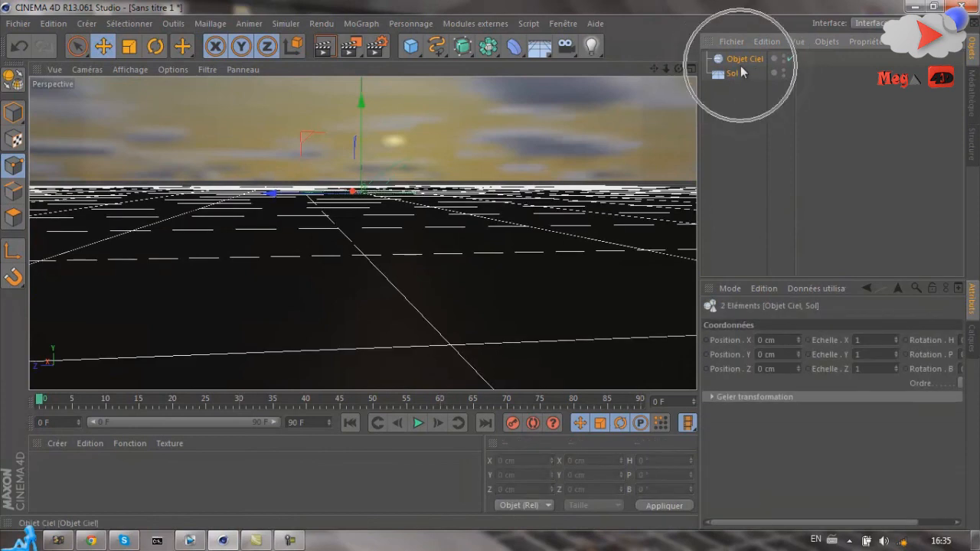
{"action": "key", "text": "Delete"}
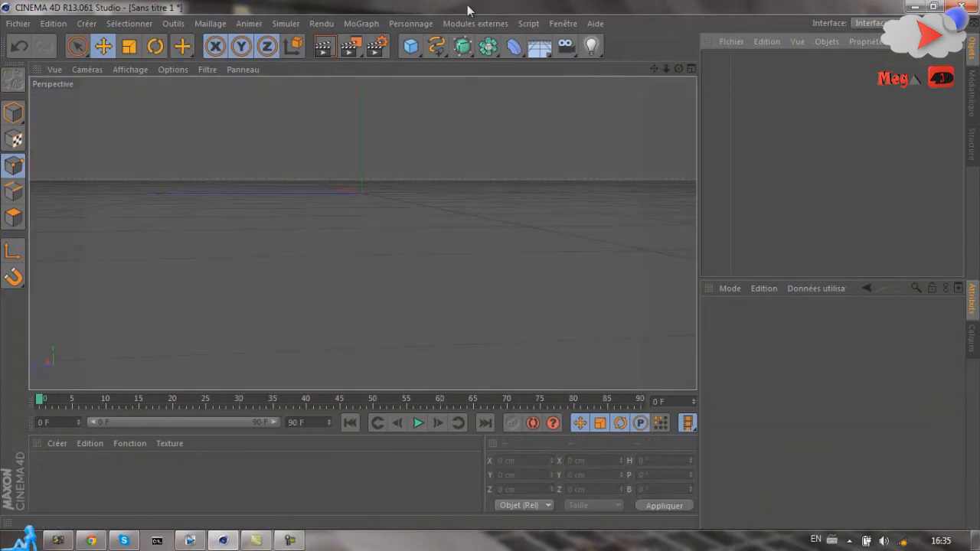
- Add a standard Caméra object to the scene, and delete it after changing the viewing angle
{"action": "left_click", "coordinate": [539, 46]}
{"action": "left_click", "coordinate": [567, 47]}
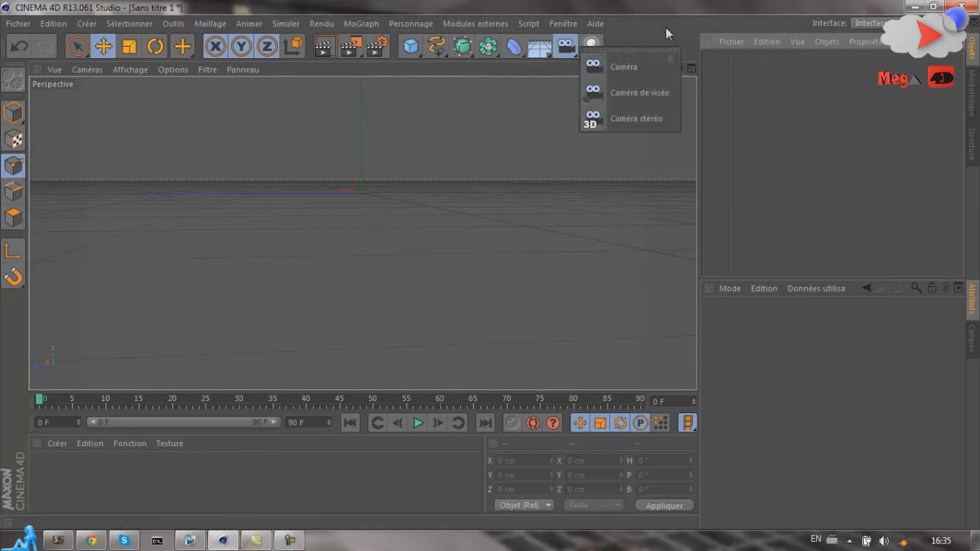
{"action": "left_click", "coordinate": [662, 76]}
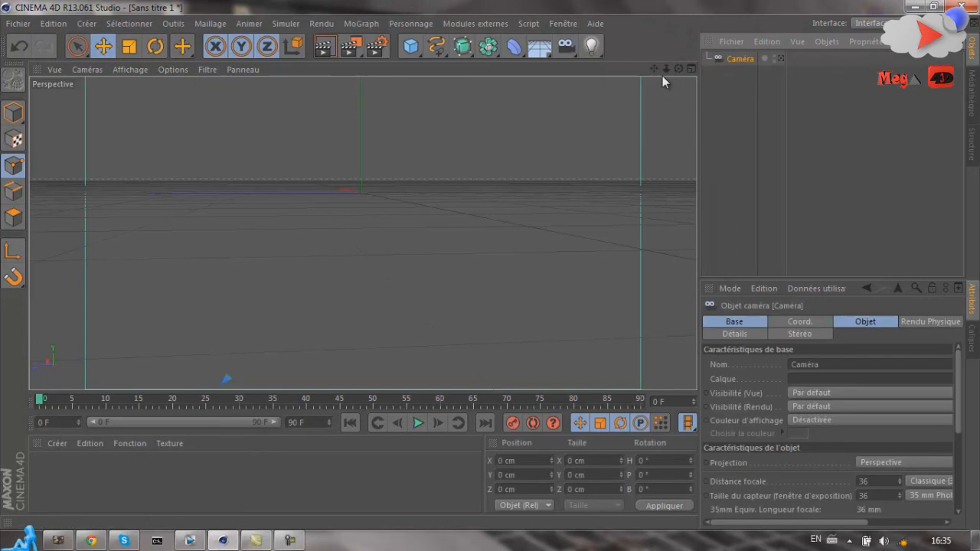
{"action": "left_click_drag", "start_coordinate": [679, 67], "coordinate": [463, 268]}
{"action": "key", "text": "Delete"}
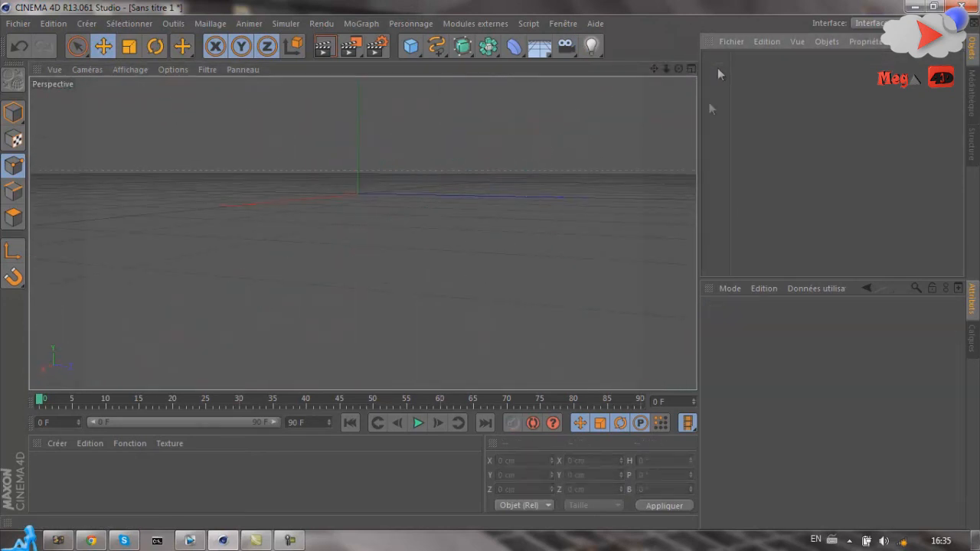
- Add a Lumière light object at the scene origin and view it from above at closer range
{"action": "left_click", "coordinate": [565, 46]}
{"action": "left_click", "coordinate": [591, 48]}
{"action": "left_click", "coordinate": [624, 66]}
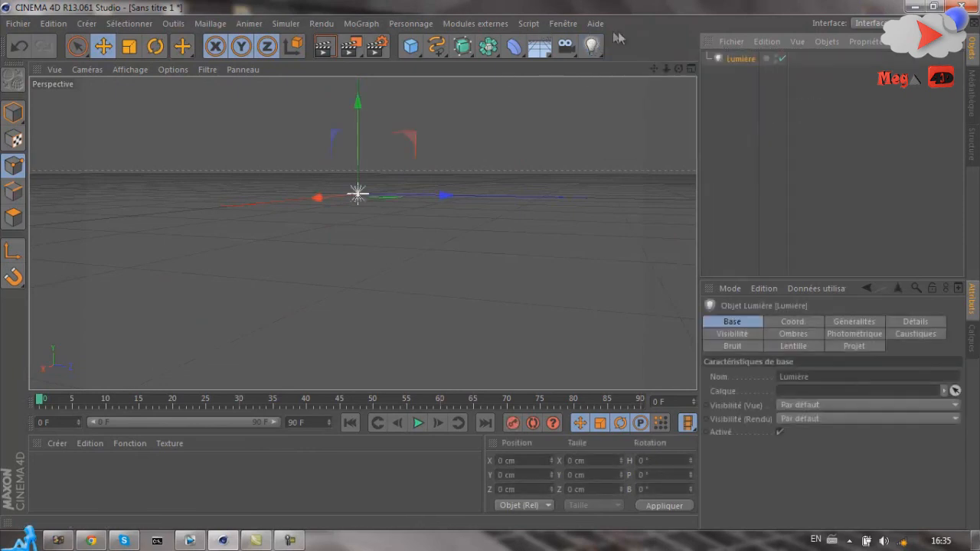
{"action": "mouse_move", "coordinate": [680, 69]}
{"action": "left_mouse_down"}
{"action": "mouse_move", "coordinate": [482, 274]}
{"action": "mouse_move", "coordinate": [664, 71]}
{"action": "left_mouse_up"}
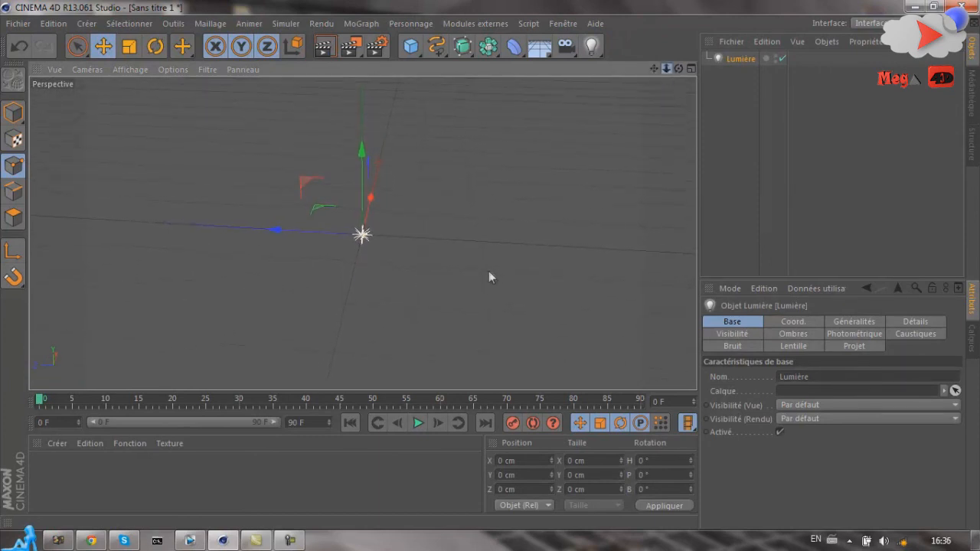
{"action": "left_click_drag", "start_coordinate": [489, 291], "coordinate": [487, 265]}
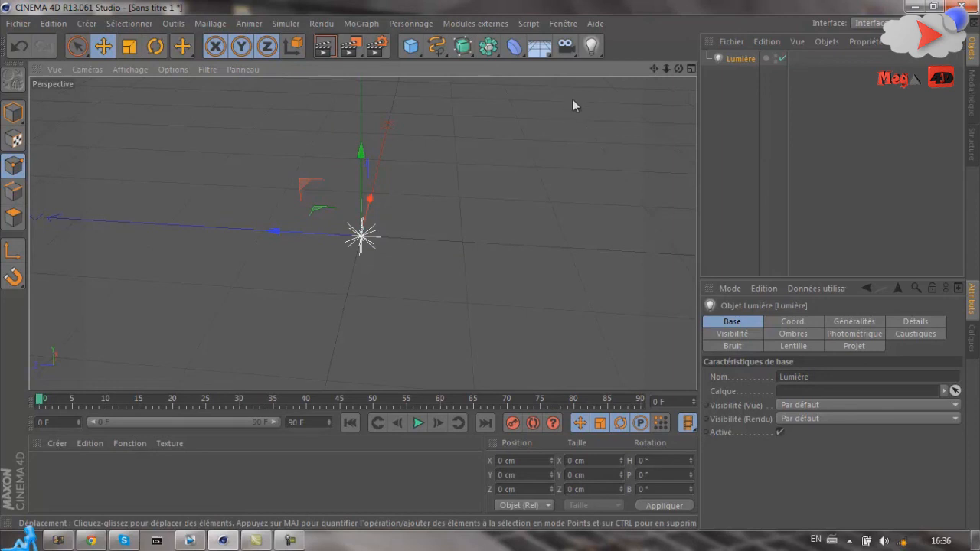
{"action": "left_click", "coordinate": [591, 46]}
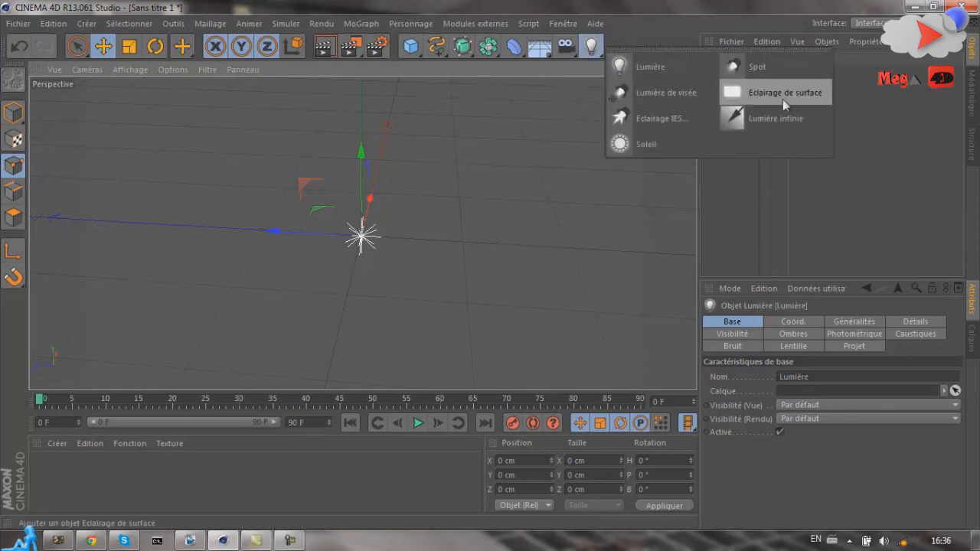
{"action": "left_click", "coordinate": [658, 118]}
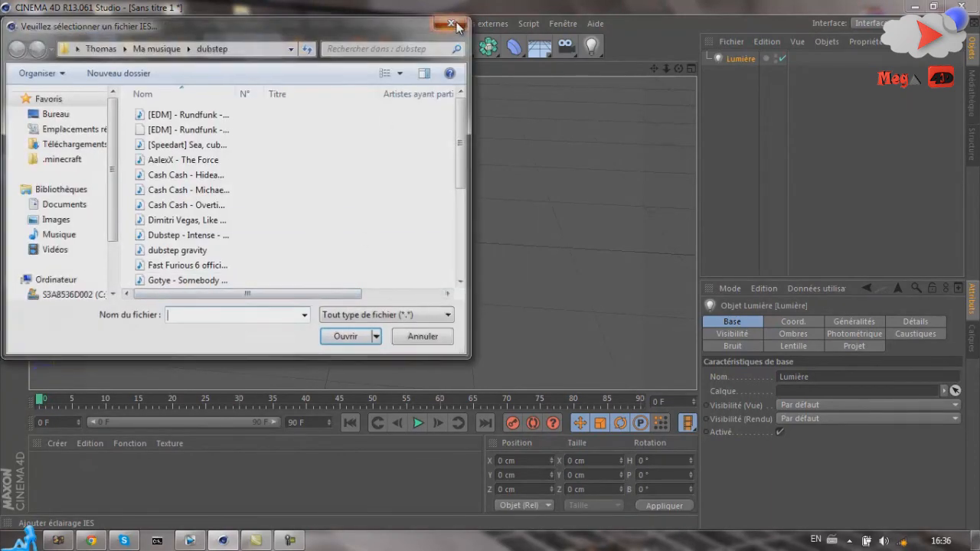
{"action": "left_click", "coordinate": [456, 25]}
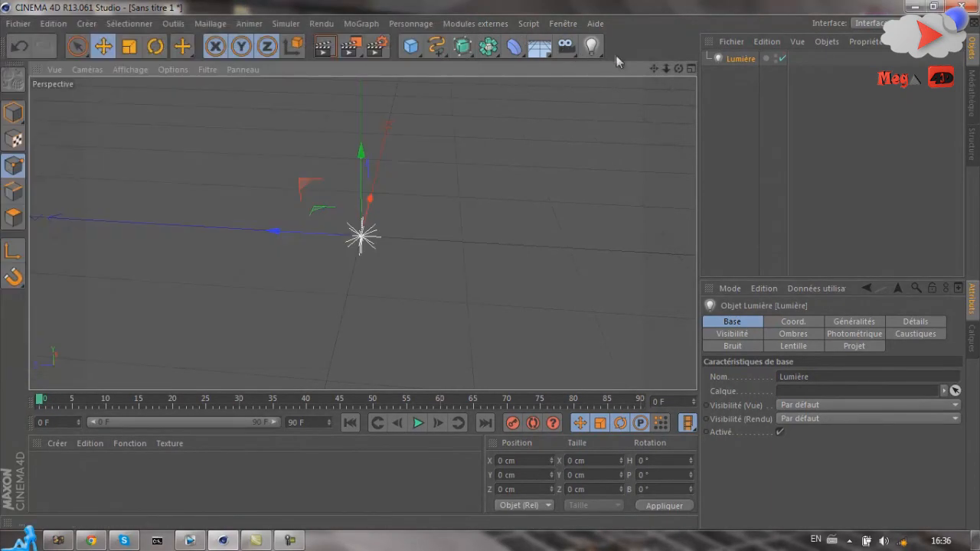
- Add an Eclairage de surface light and move it away from the origin along the Z axis
{"action": "left_click", "coordinate": [591, 46]}
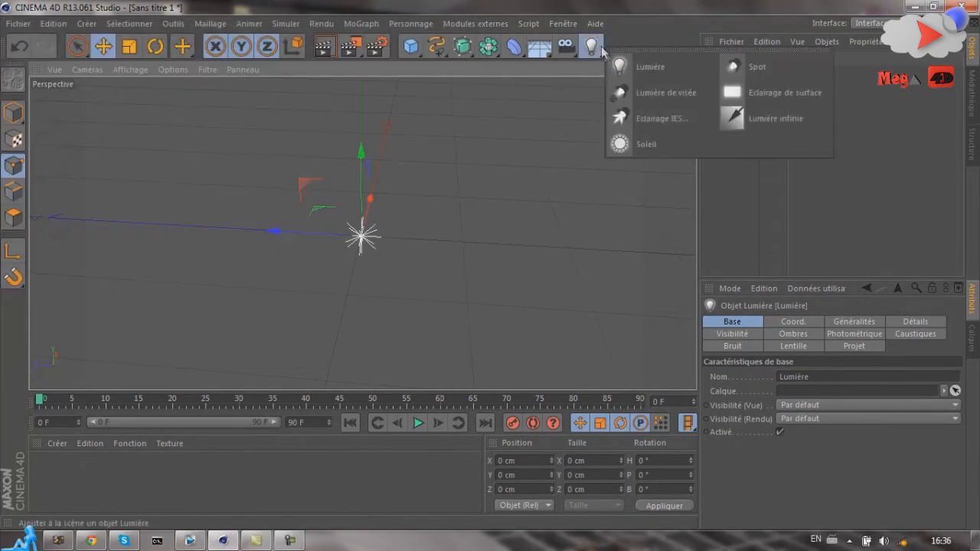
{"action": "left_click", "coordinate": [785, 94]}
{"action": "left_click_drag", "start_coordinate": [341, 243], "coordinate": [165, 234]}
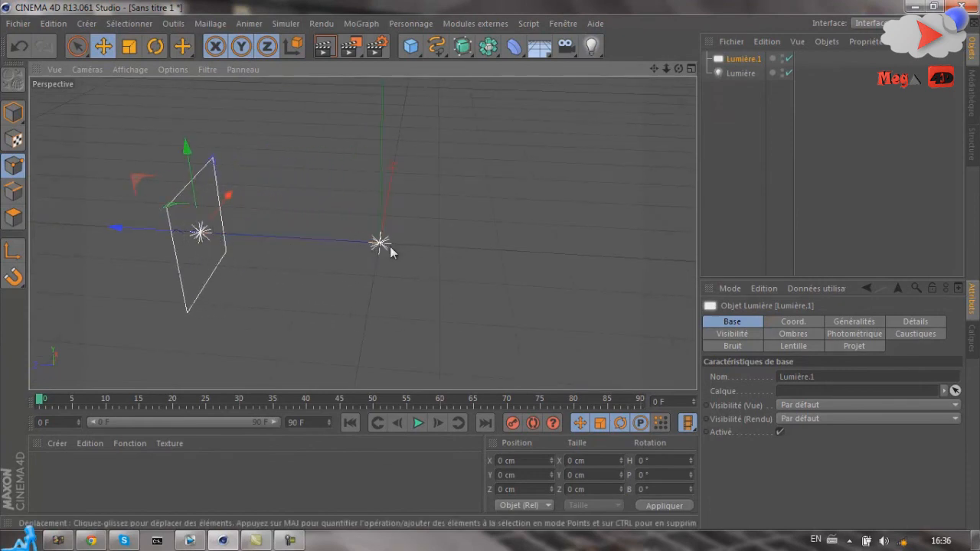
- Delete both lights and add a new Lumière object at the scene origin
{"action": "left_click", "coordinate": [735, 77], "text": "shift"}
{"action": "key", "text": "Delete"}
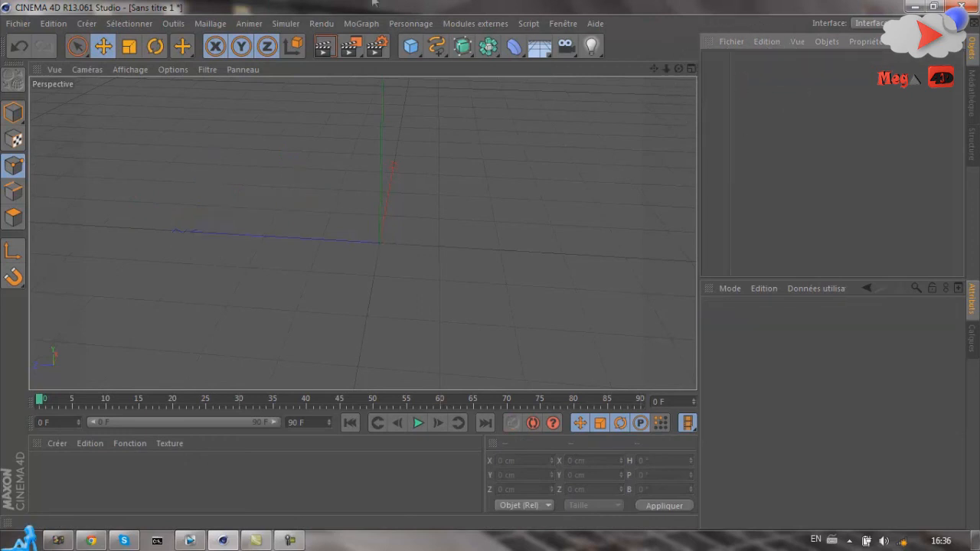
{"action": "left_click", "coordinate": [591, 46]}
{"action": "left_click", "coordinate": [619, 63]}
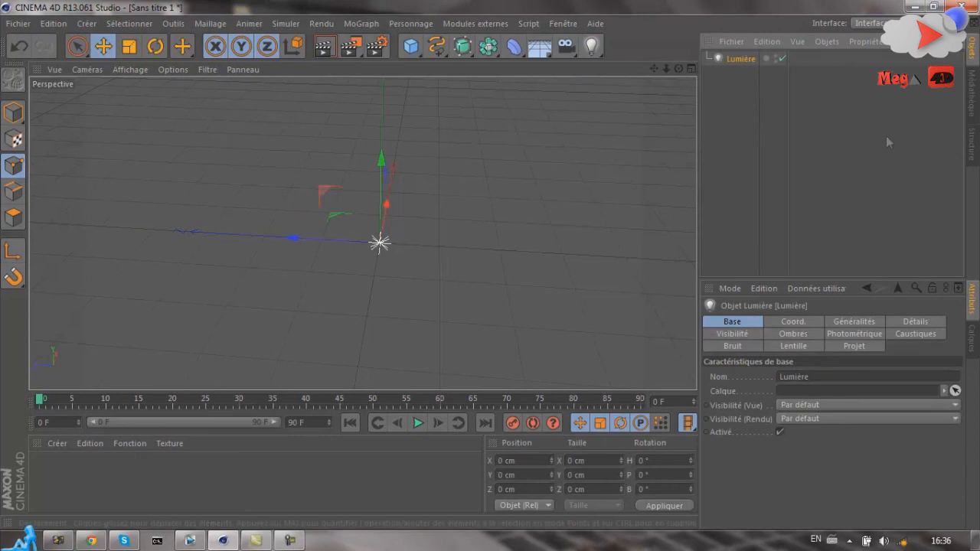
- Examine the light's attribute categories, including Projet, Coord., Généralités, Caustiques, Visibilité and Bruit
{"action": "left_click", "coordinate": [851, 346]}
{"action": "left_click", "coordinate": [828, 335]}
{"action": "left_click", "coordinate": [796, 322]}
{"action": "left_click", "coordinate": [853, 321]}
{"action": "left_click", "coordinate": [915, 334]}
{"action": "left_click", "coordinate": [733, 336]}
{"action": "left_click", "coordinate": [733, 345]}
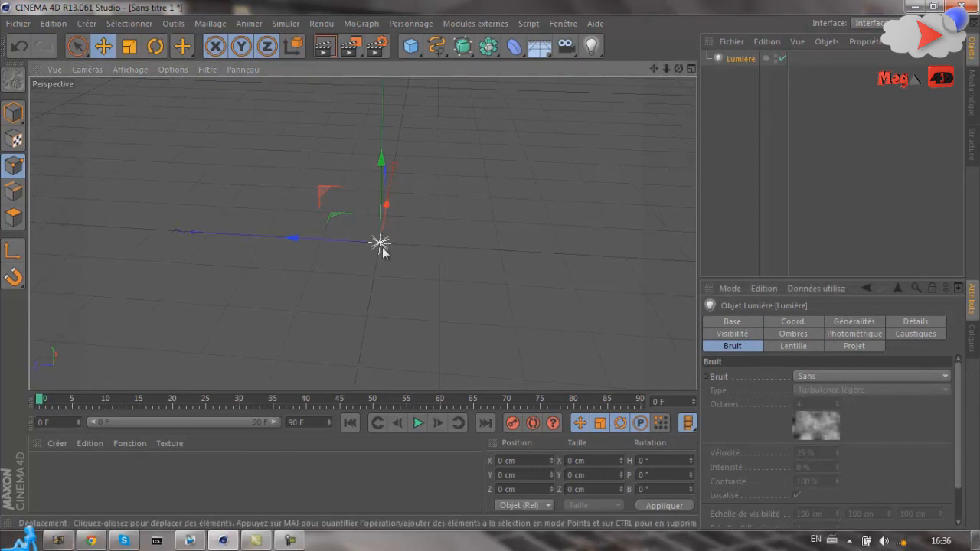
- Move the light slightly away from the origin, and delete it from the scene
{"action": "left_click_drag", "start_coordinate": [383, 246], "coordinate": [416, 251]}
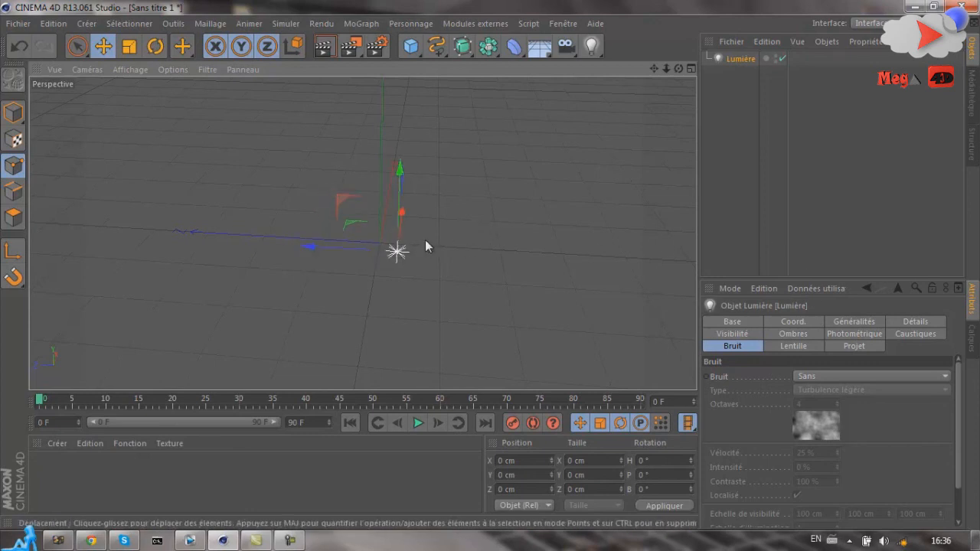
{"action": "left_click", "coordinate": [755, 60]}
{"action": "key", "text": "Delete"}
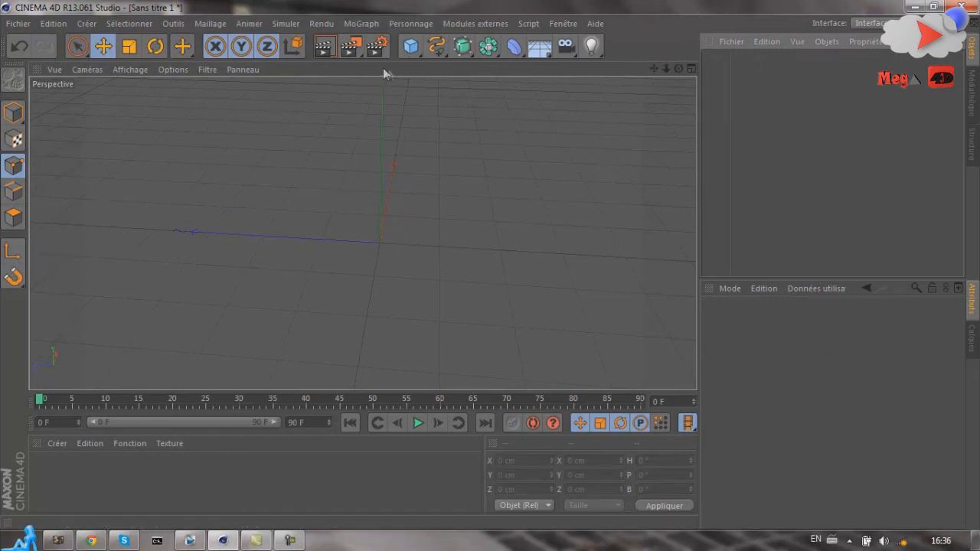
- Add a Cube primitive and enable axis modification for it
{"action": "left_click", "coordinate": [411, 50]}
{"action": "scroll", "coordinate": [345, 250], "scroll_direction": "up", "scroll_amount": 3}
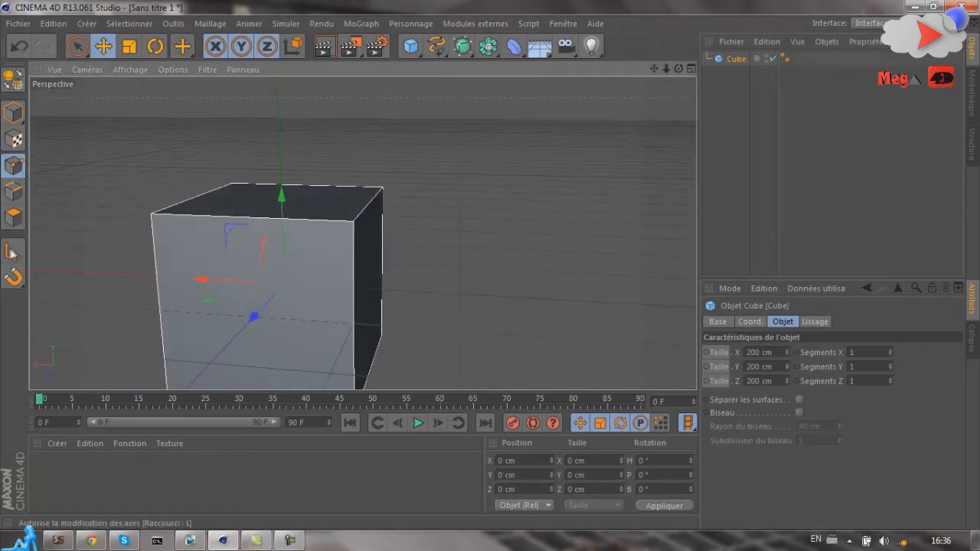
{"action": "left_click", "coordinate": [15, 254]}
- Try to move the parametric cube's axis along Y and along X, undoing each attempt
{"action": "left_click_drag", "start_coordinate": [286, 201], "coordinate": [283, 65]}
{"action": "key", "text": "ctrl+z"}
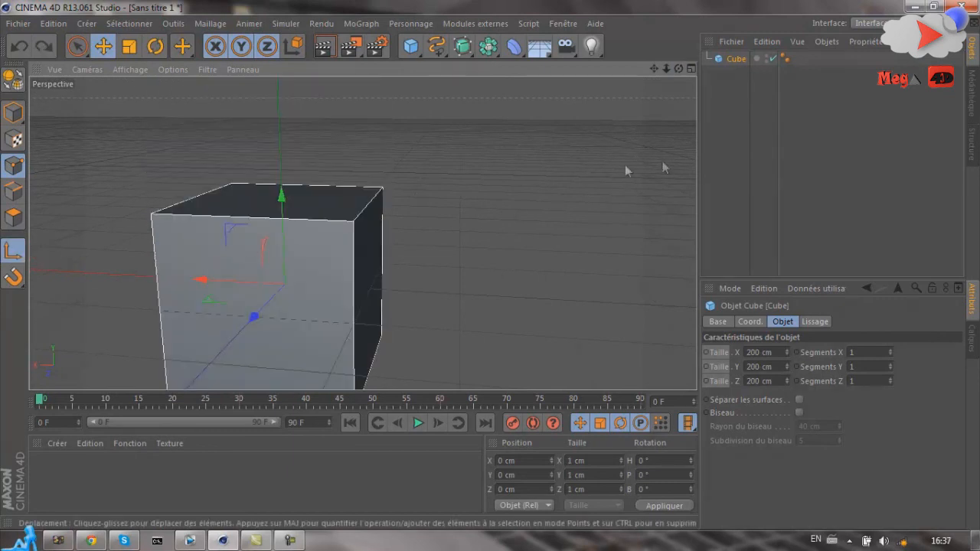
{"action": "left_click_drag", "start_coordinate": [203, 286], "coordinate": [279, 257]}
{"action": "key", "text": "ctrl+z"}
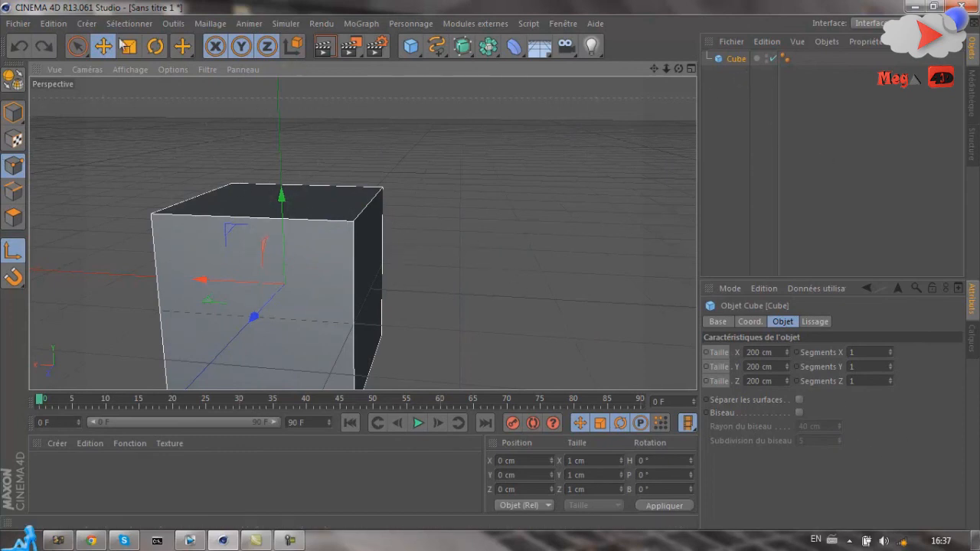
- Make the cube editable and move its axis down along Y to about -487 cm
{"action": "left_click", "coordinate": [14, 79]}
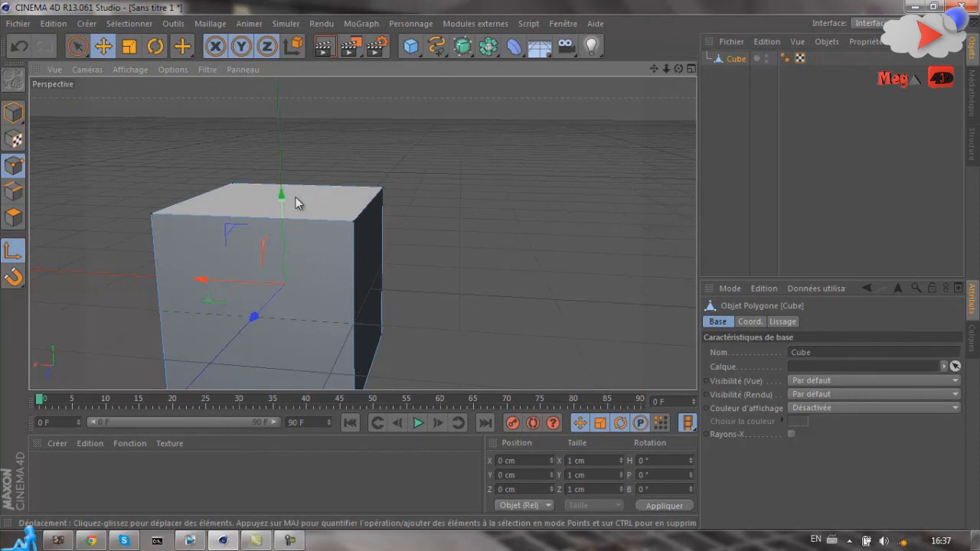
{"action": "left_click_drag", "start_coordinate": [507, 269], "coordinate": [526, 151], "text": "alt"}
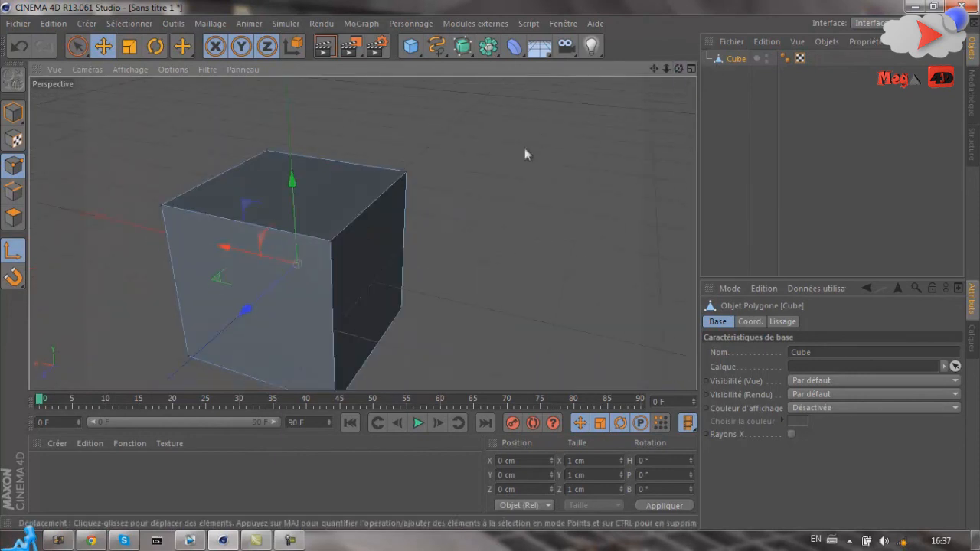
{"action": "scroll", "coordinate": [507, 138], "scroll_direction": "down", "scroll_amount": 8}
{"action": "scroll", "coordinate": [382, 194], "scroll_direction": "up", "scroll_amount": 3}
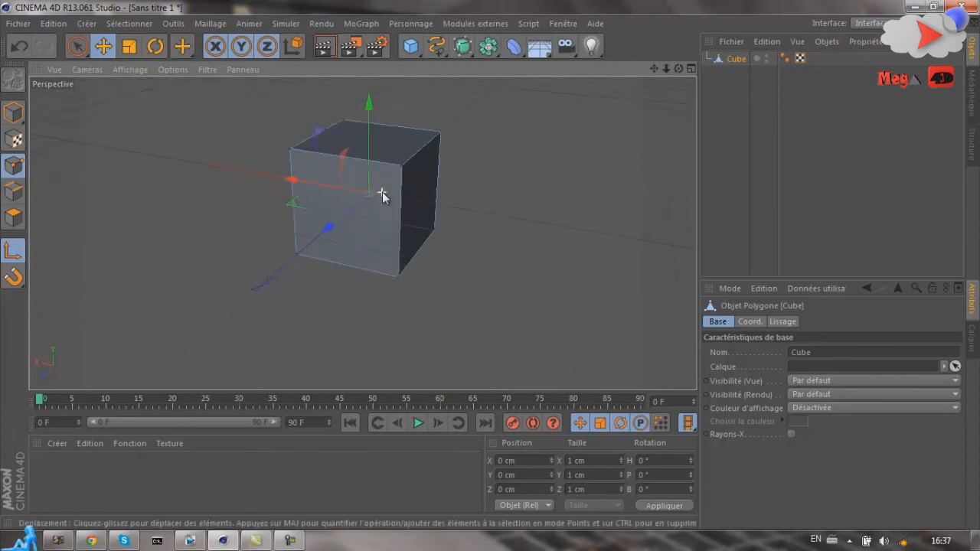
{"action": "scroll", "coordinate": [382, 194], "scroll_direction": "up", "scroll_amount": 2}
{"action": "scroll", "coordinate": [376, 186], "scroll_direction": "up", "scroll_amount": 4}
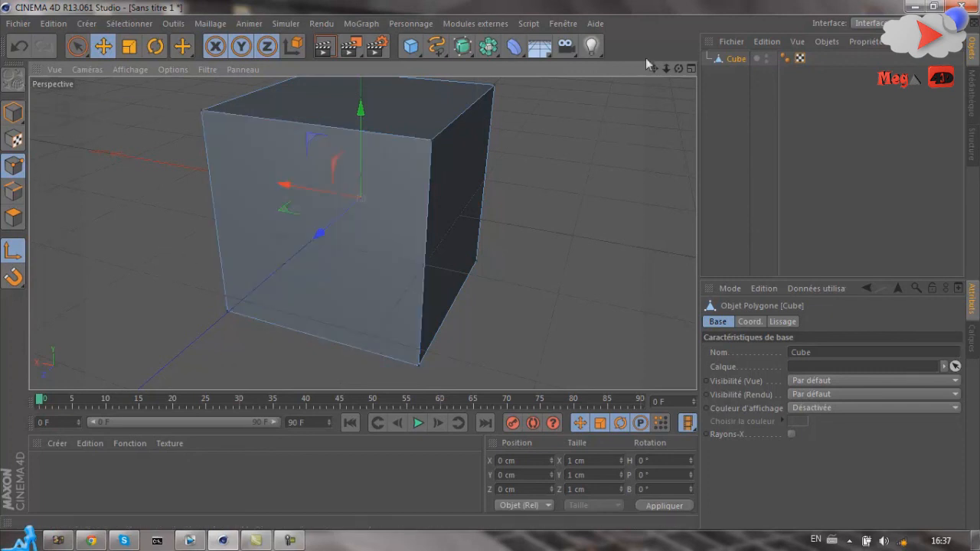
{"action": "left_click_drag", "start_coordinate": [678, 69], "coordinate": [453, 201]}
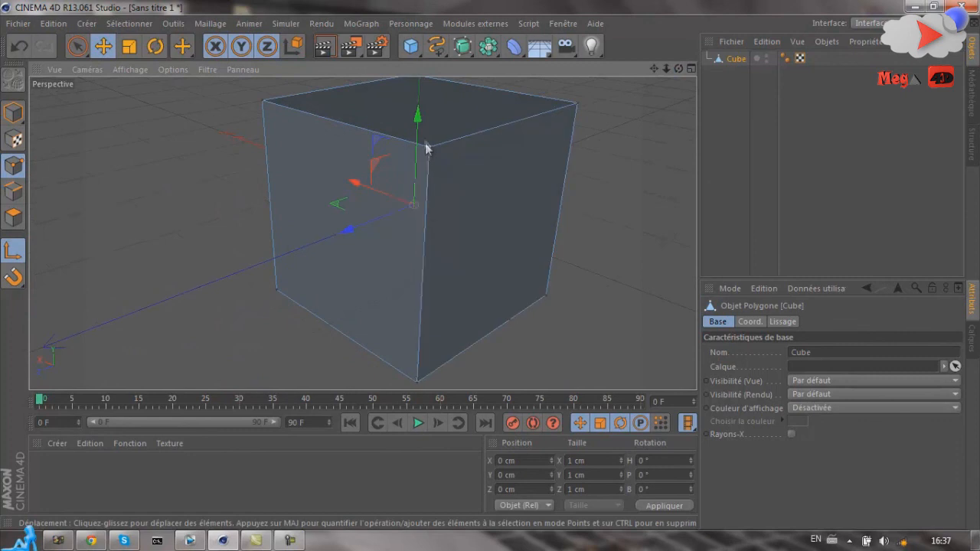
{"action": "left_click_drag", "start_coordinate": [426, 131], "coordinate": [492, 273]}
{"action": "scroll", "coordinate": [421, 115], "scroll_direction": "down", "scroll_amount": 10}
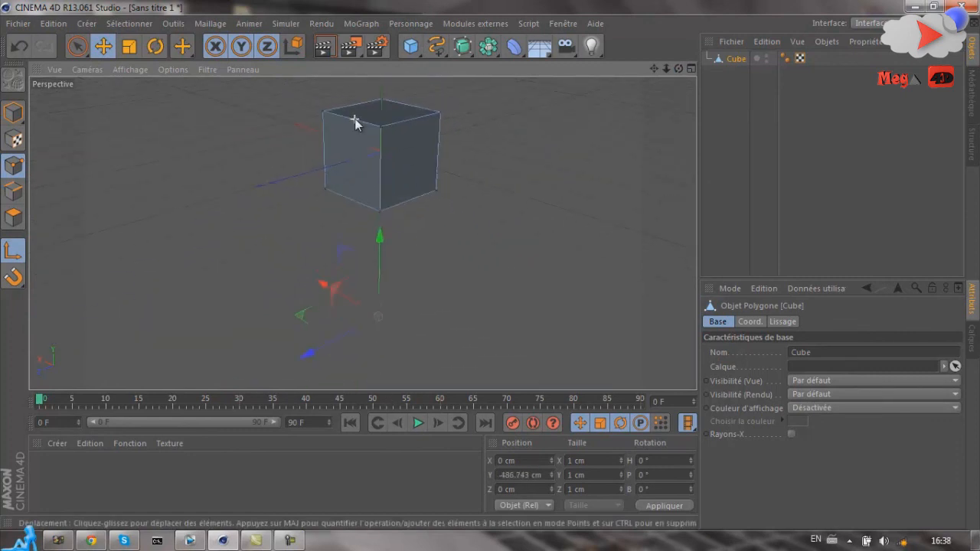
{"action": "scroll", "coordinate": [359, 285], "scroll_direction": "down", "scroll_amount": 2}
{"action": "scroll", "coordinate": [370, 182], "scroll_direction": "up", "scroll_amount": 4}
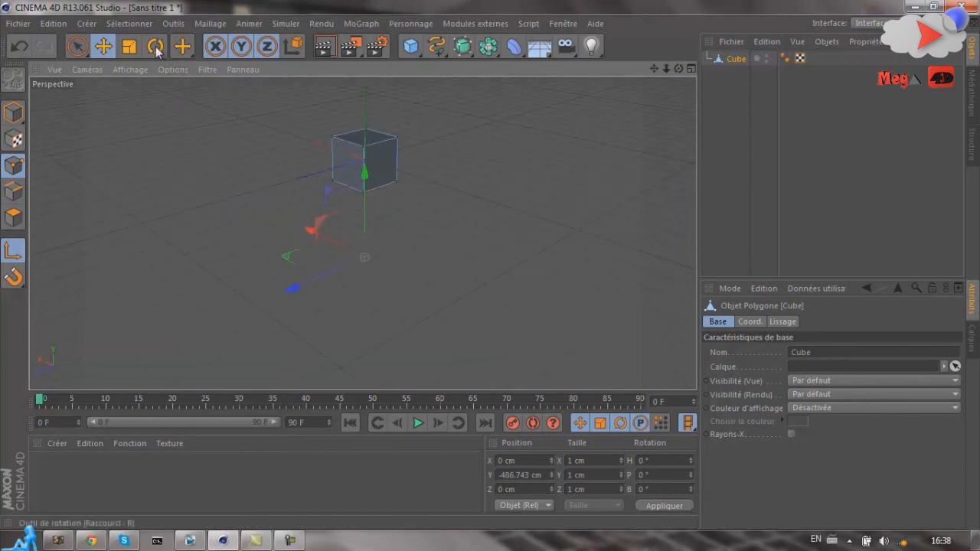
- Try the Rotation tool on the cube's lowered axis, turn off axis modification and select a corner point of the cube
{"action": "key", "text": "r"}
{"action": "left_click_drag", "start_coordinate": [385, 229], "coordinate": [394, 287]}
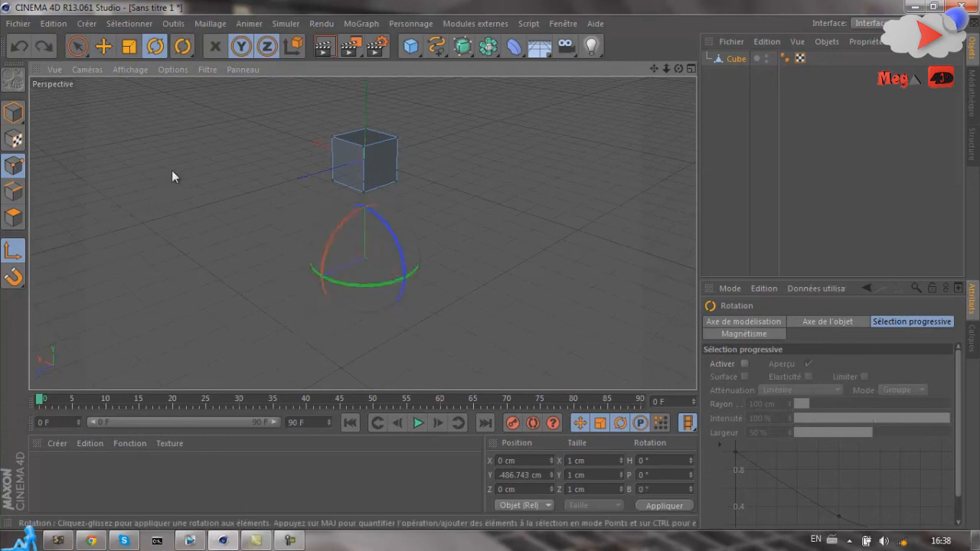
{"action": "left_click", "coordinate": [13, 250]}
{"action": "left_click", "coordinate": [344, 164]}
{"action": "left_click", "coordinate": [737, 61]}
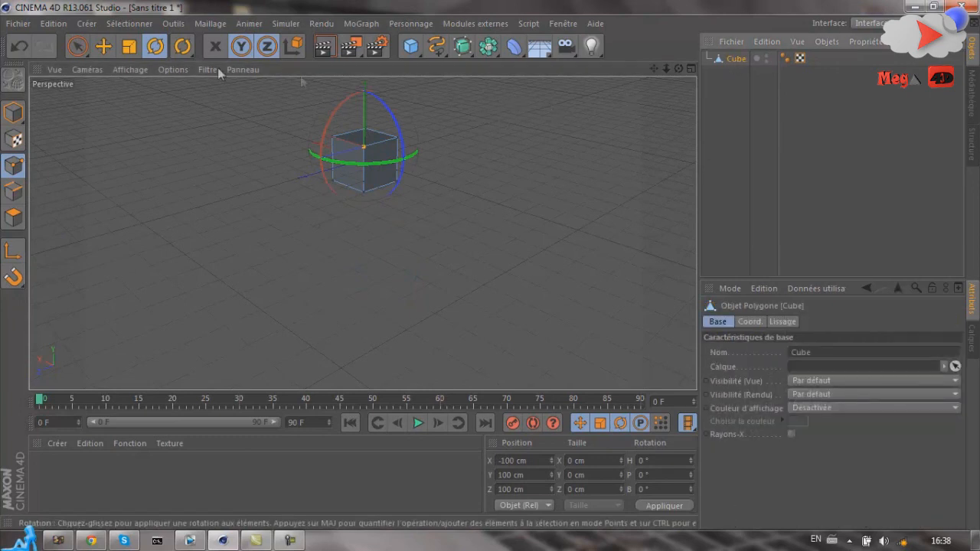
- Switch to Model mode, rotate the whole cube, and undo the rotation
{"action": "left_click", "coordinate": [13, 113]}
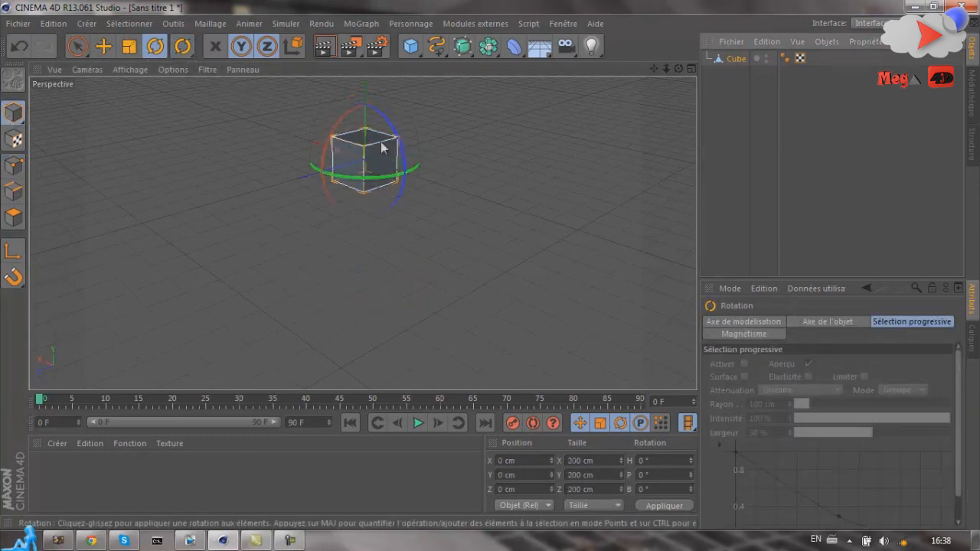
{"action": "left_click_drag", "start_coordinate": [400, 148], "coordinate": [379, 267]}
{"action": "key", "text": "ctrl+z"}
- Enable axis modification and move the cube's axis down along Y to about -558 cm
{"action": "right_click_drag", "start_coordinate": [157, 201], "coordinate": [202, 206], "text": "alt"}
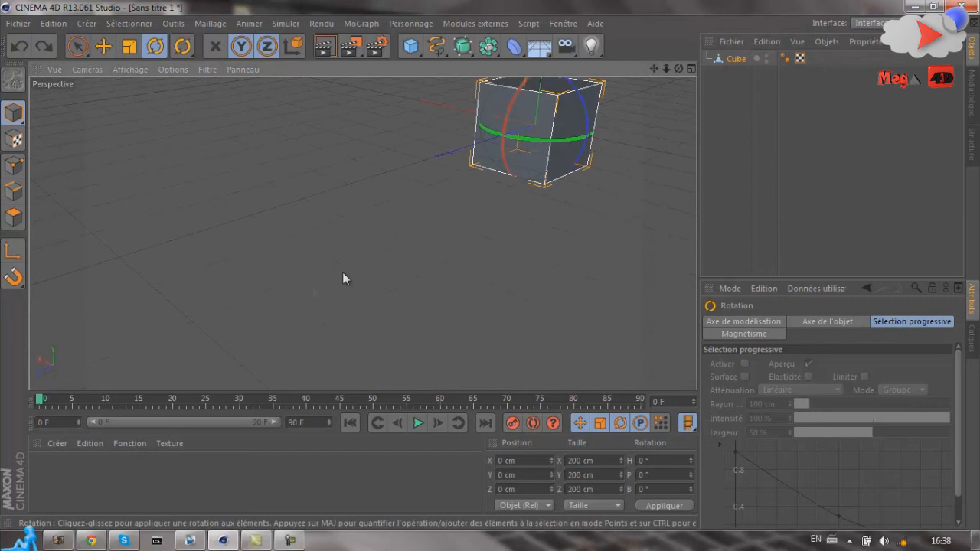
{"action": "scroll", "coordinate": [307, 291], "scroll_direction": "down", "scroll_amount": 3}
{"action": "scroll", "coordinate": [554, 154], "scroll_direction": "up", "scroll_amount": 5}
{"action": "left_click", "coordinate": [10, 255]}
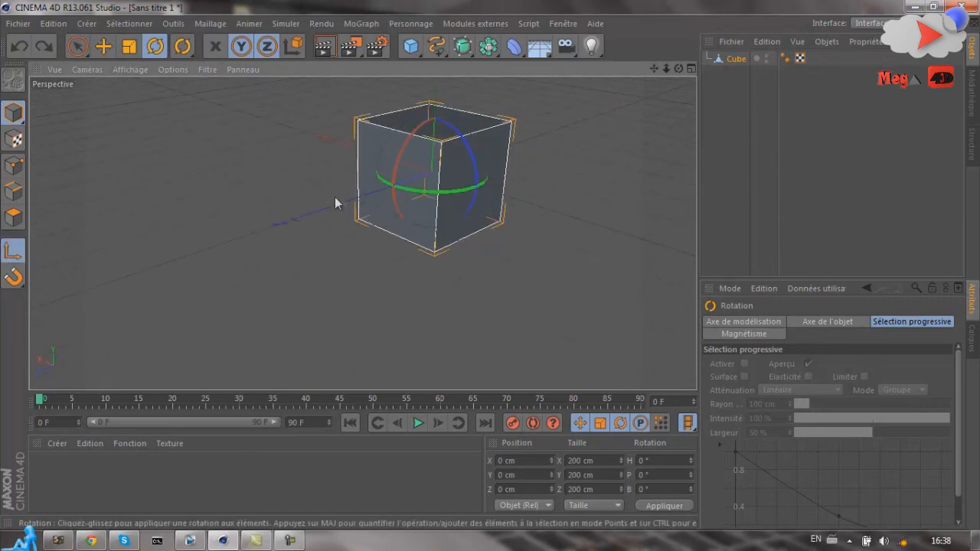
{"action": "left_click", "coordinate": [104, 46]}
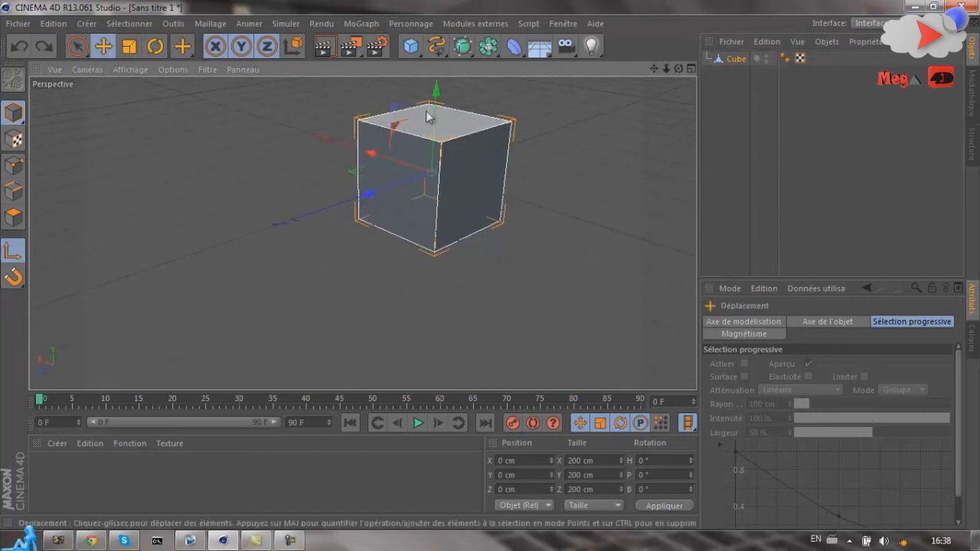
{"action": "left_click_drag", "start_coordinate": [436, 115], "coordinate": [426, 337]}
{"action": "scroll", "coordinate": [376, 229], "scroll_direction": "down", "scroll_amount": 3}
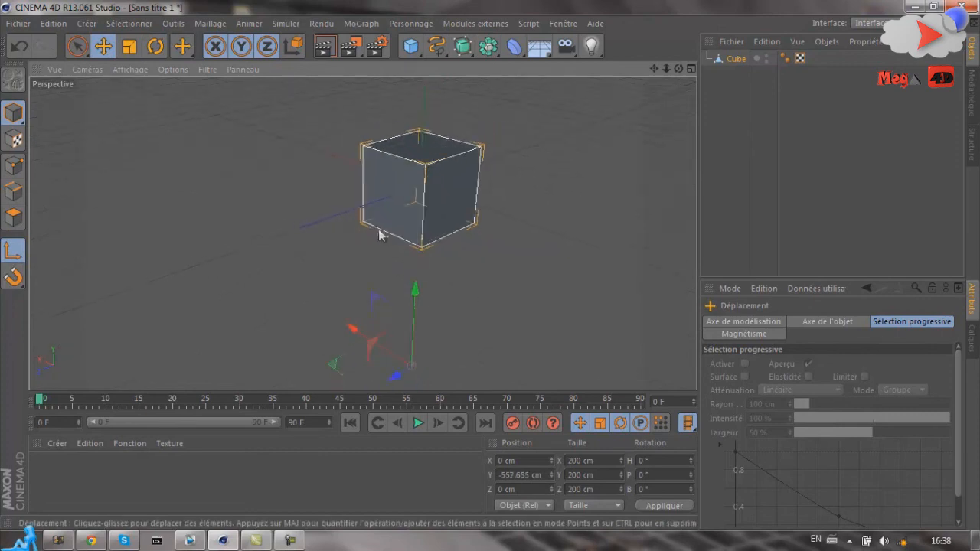
{"action": "scroll", "coordinate": [416, 227], "scroll_direction": "up", "scroll_amount": 4}
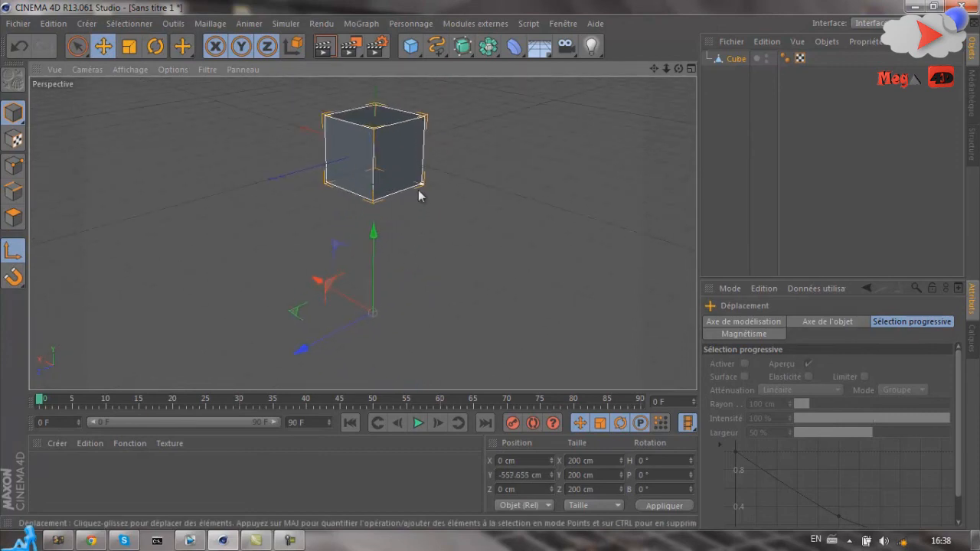
{"action": "scroll", "coordinate": [377, 270], "scroll_direction": "down", "scroll_amount": 2}
{"action": "scroll", "coordinate": [379, 212], "scroll_direction": "up", "scroll_amount": 2}
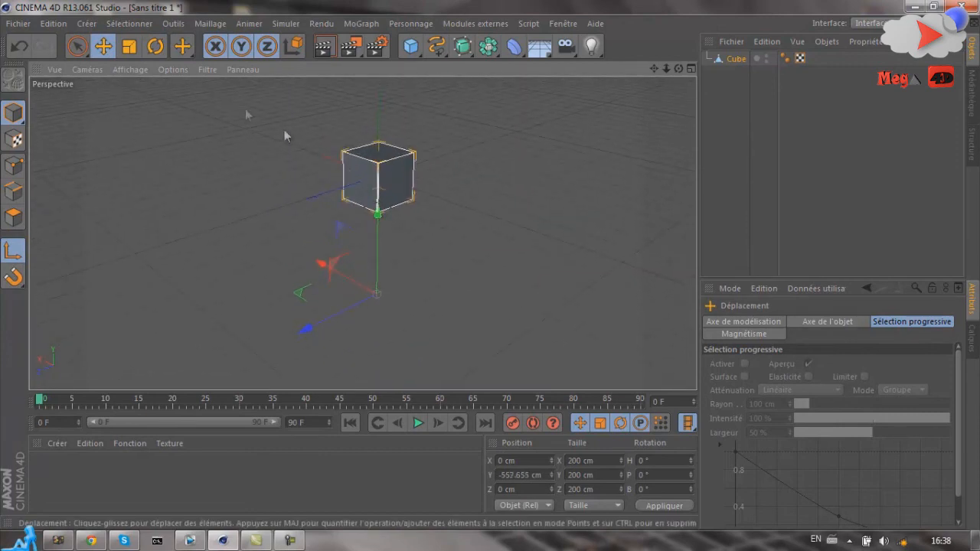
- Turn off axis modification, rotate the cube in bank around its offset axis, and undo the rotation
{"action": "left_click", "coordinate": [13, 250]}
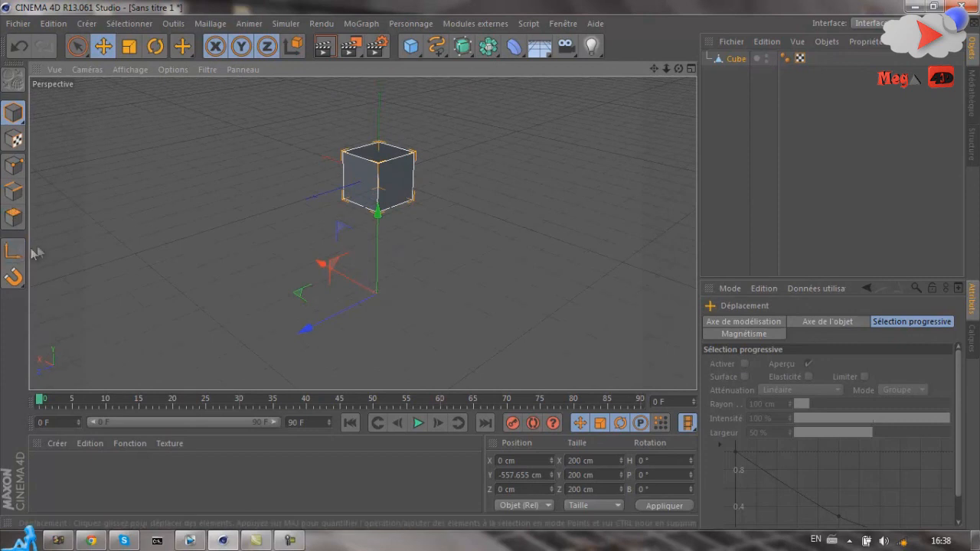
{"action": "key", "text": "r"}
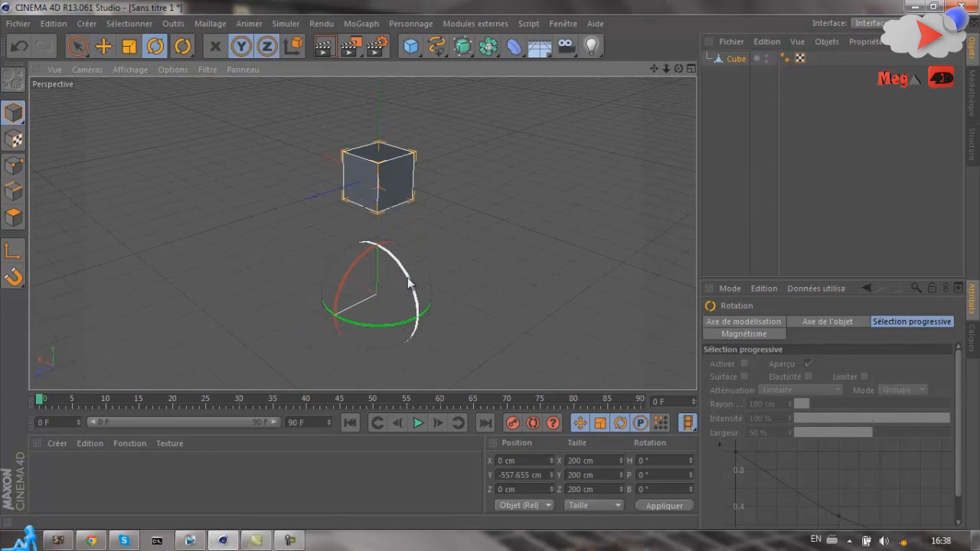
{"action": "left_click_drag", "start_coordinate": [408, 283], "coordinate": [643, 321]}
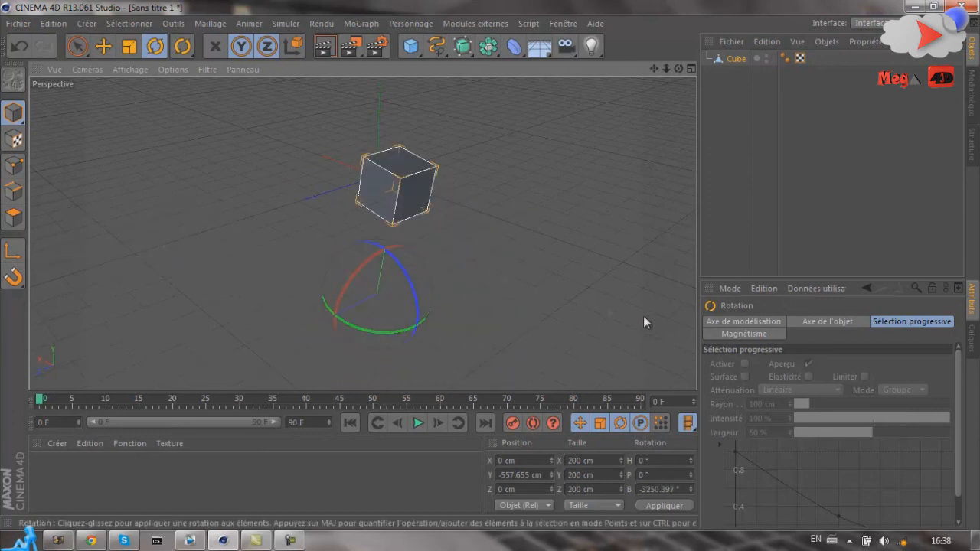
{"action": "key", "text": "ctrl+z"}
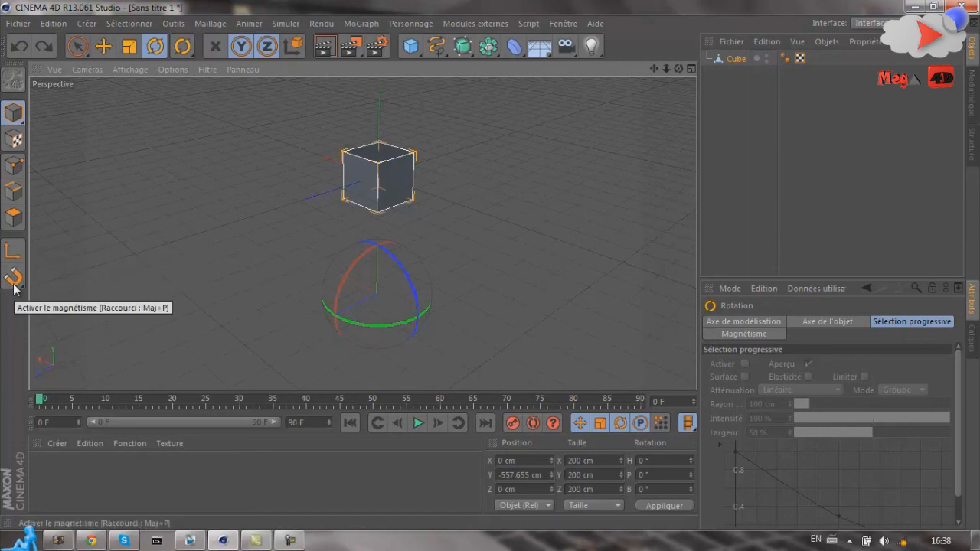
- Activate magnetism and rotate the cube around its offset axis to a heading of about 171.3°
{"action": "left_click", "coordinate": [14, 284]}
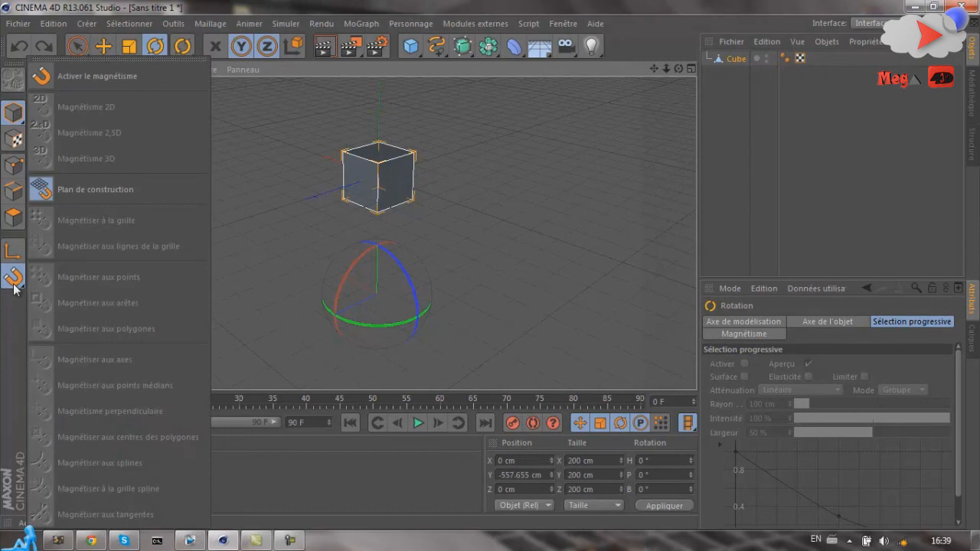
{"action": "left_click", "coordinate": [120, 74]}
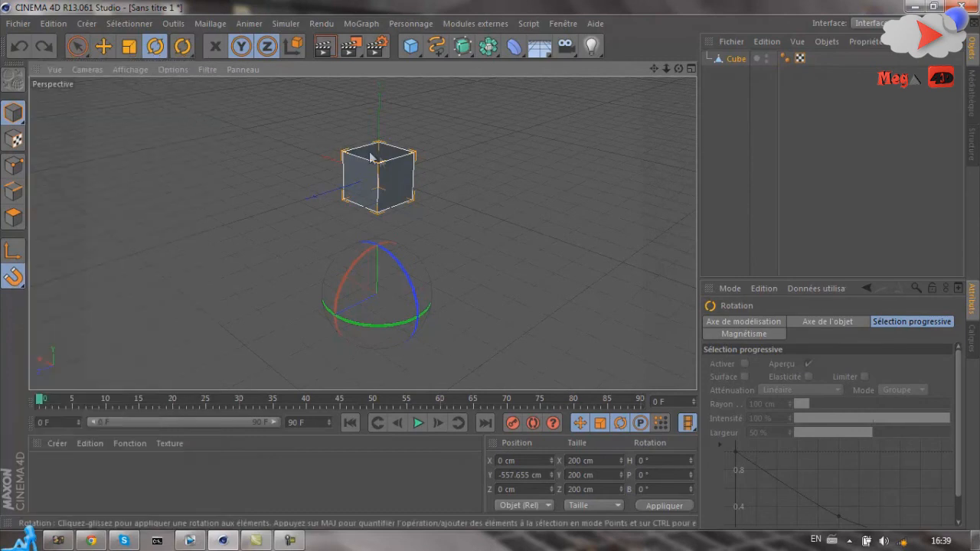
{"action": "scroll", "coordinate": [397, 153], "scroll_direction": "up", "scroll_amount": 3}
{"action": "left_click_drag", "start_coordinate": [385, 154], "coordinate": [498, 271]}
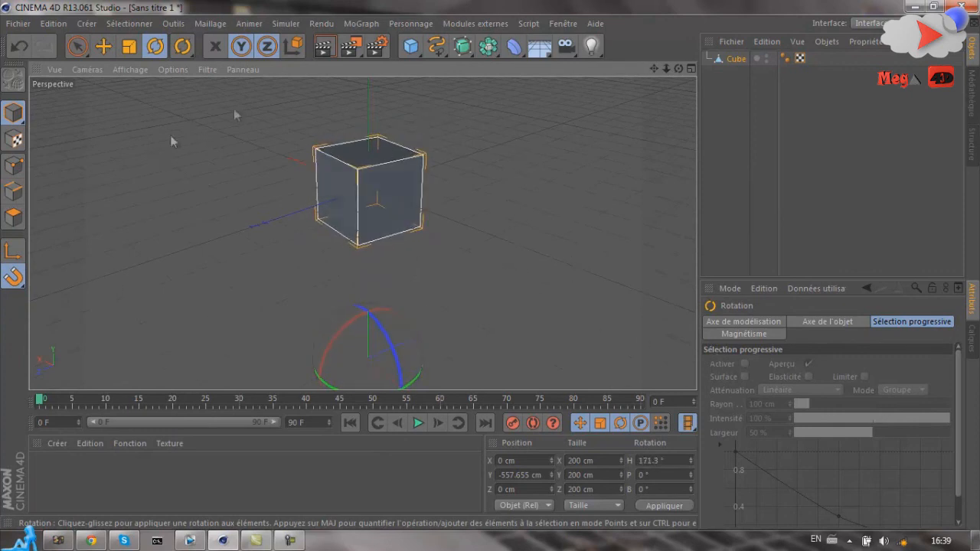
- Delete the cube from the scene and deactivate magnetism
{"action": "key", "text": "Delete"}
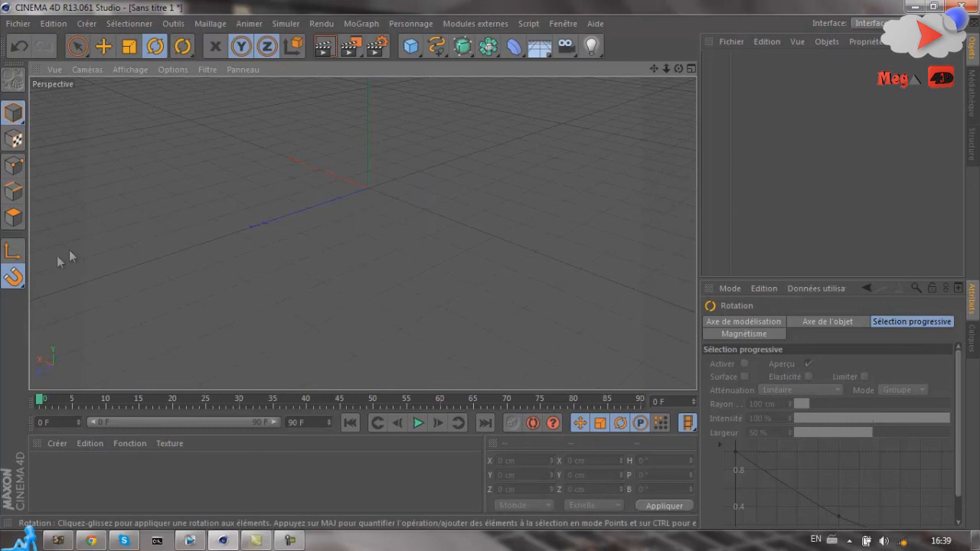
{"action": "scroll", "coordinate": [337, 251], "scroll_direction": "down", "scroll_amount": 3}
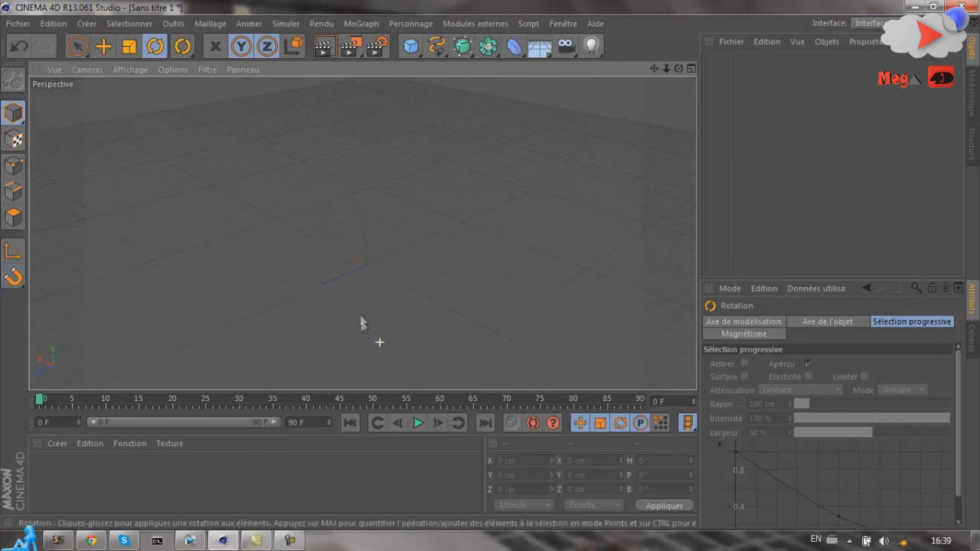
- Zoom, orbit and pan the empty Perspective view around the scene origin
{"action": "scroll", "coordinate": [395, 228], "scroll_direction": "up", "scroll_amount": 3}
{"action": "scroll", "coordinate": [350, 287], "scroll_direction": "down", "scroll_amount": 2}
{"action": "left_click_drag", "start_coordinate": [679, 69], "coordinate": [491, 267]}
{"action": "left_click_drag", "start_coordinate": [678, 70], "coordinate": [491, 265]}
{"action": "left_click_drag", "start_coordinate": [653, 69], "coordinate": [489, 266]}
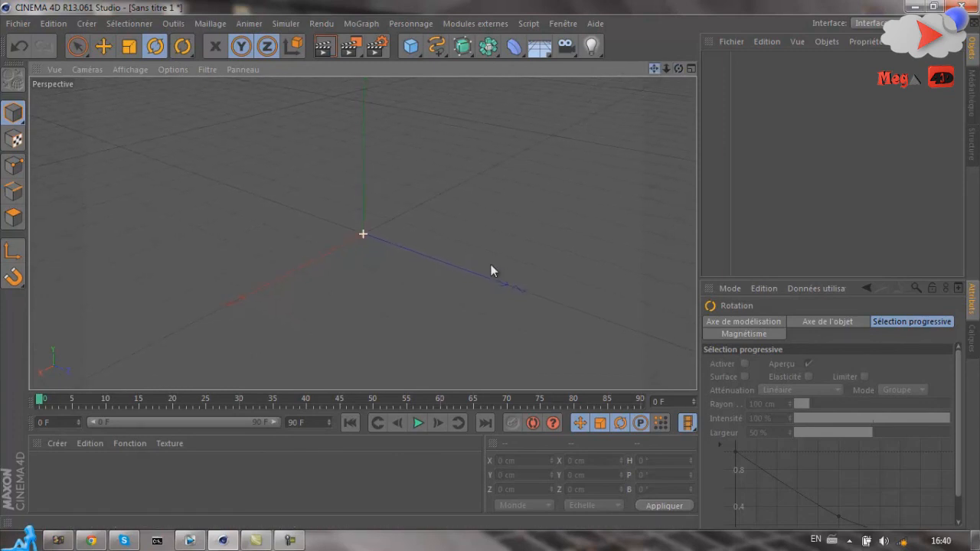
{"action": "left_click_drag", "start_coordinate": [490, 264], "coordinate": [490, 264]}
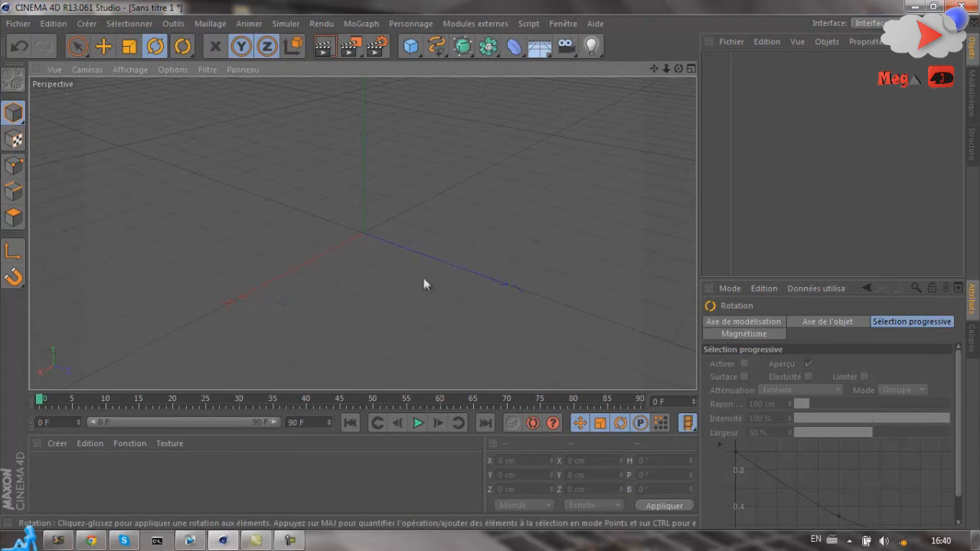